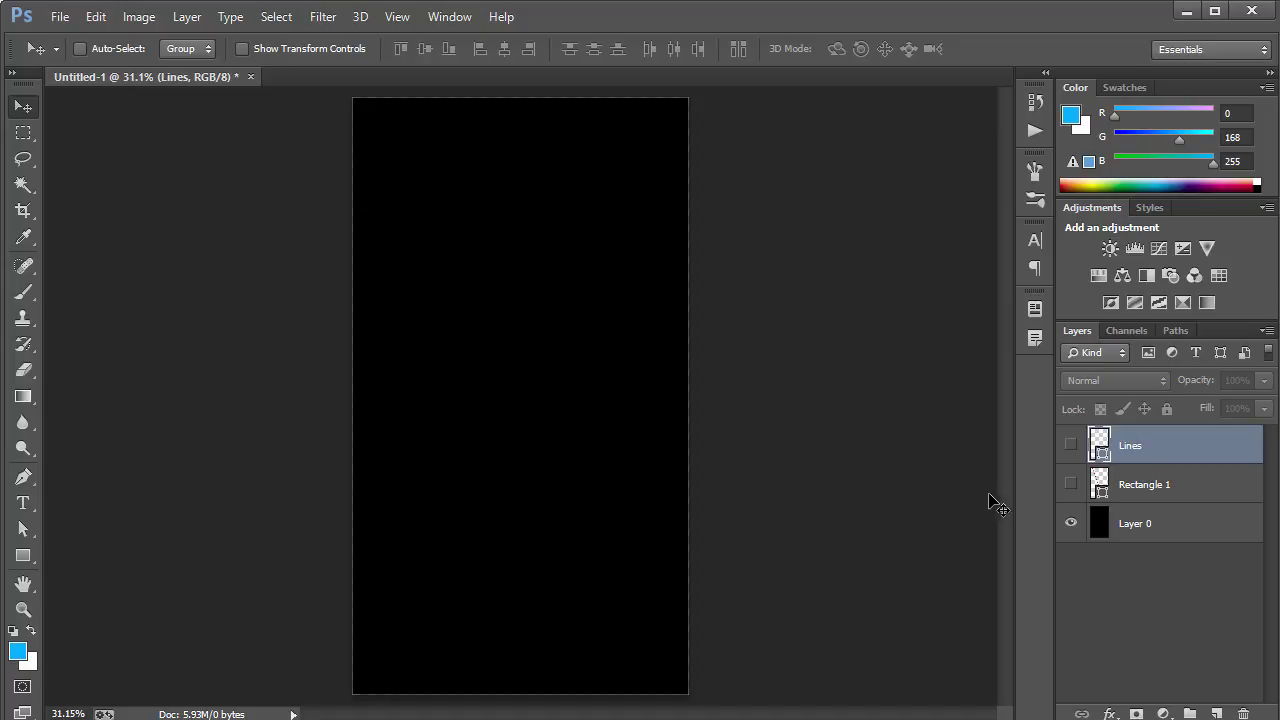
# Make Layer 0 active and show the red Lines layer with Rectangle 1 hidden
pyautogui.click(1129, 532)
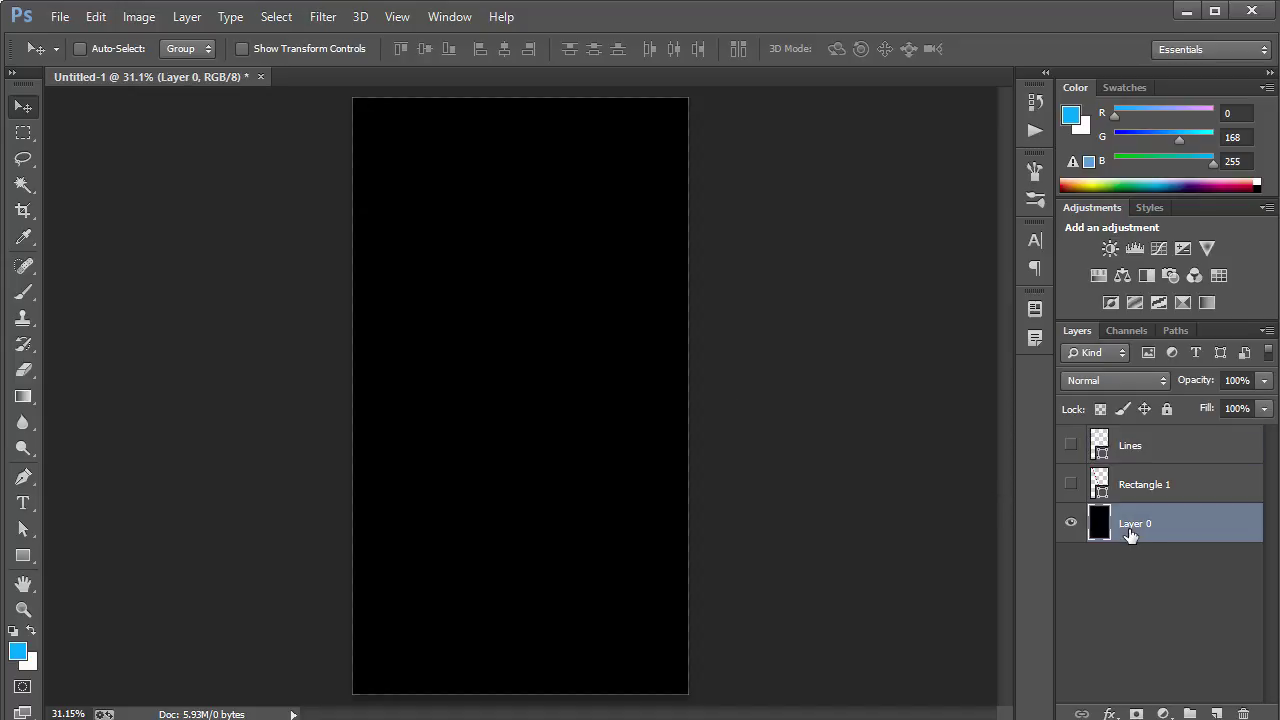
pyautogui.click(1071, 446)
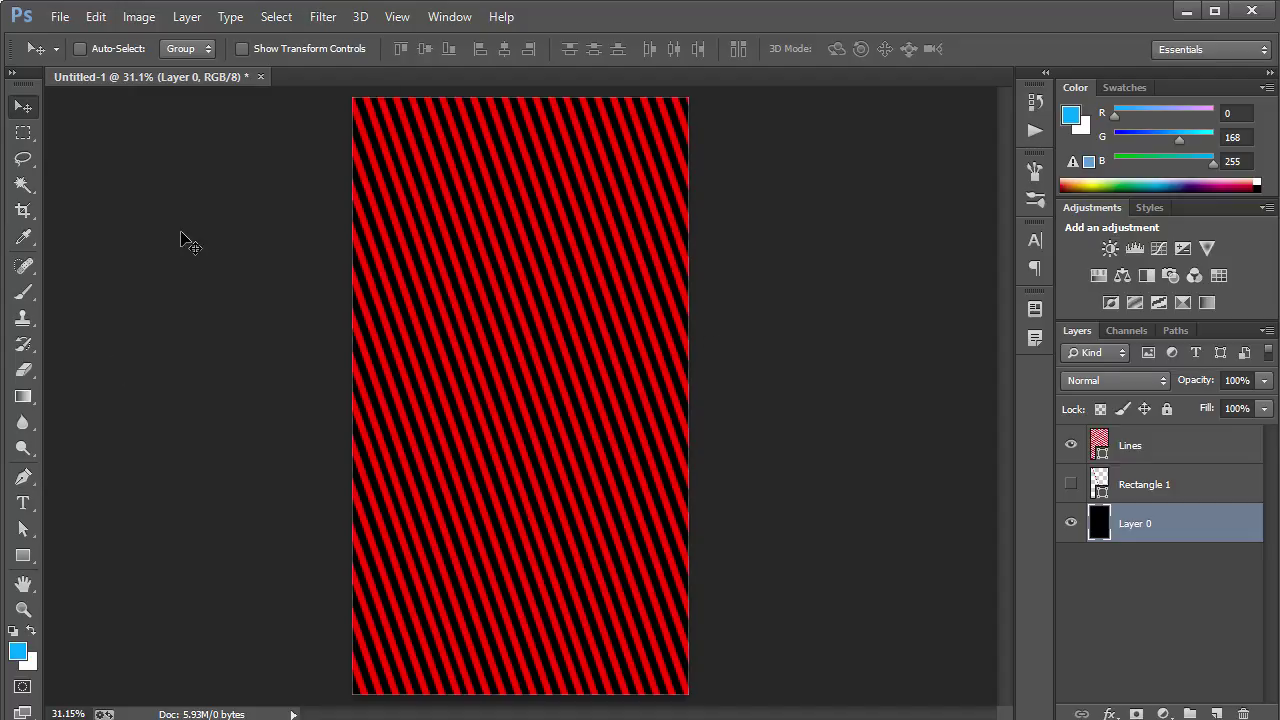
pyautogui.click(1071, 446)
pyautogui.click(1071, 484)
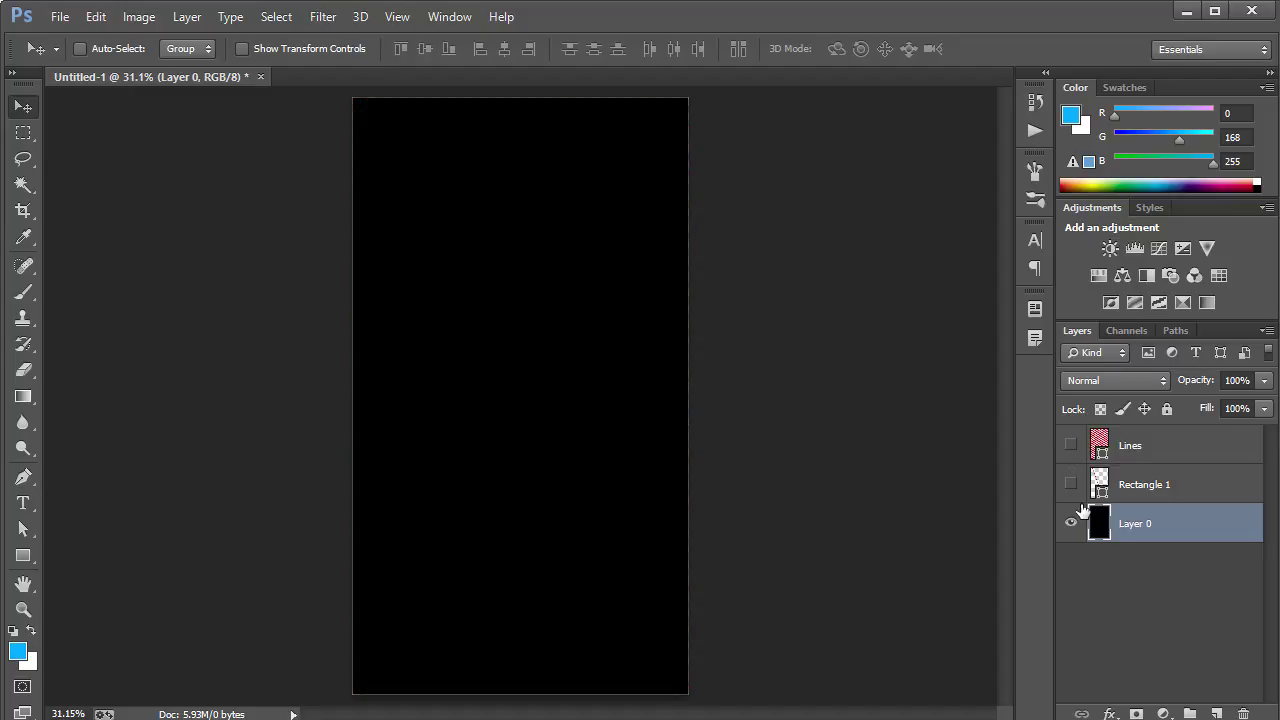
pyautogui.click(1071, 445)
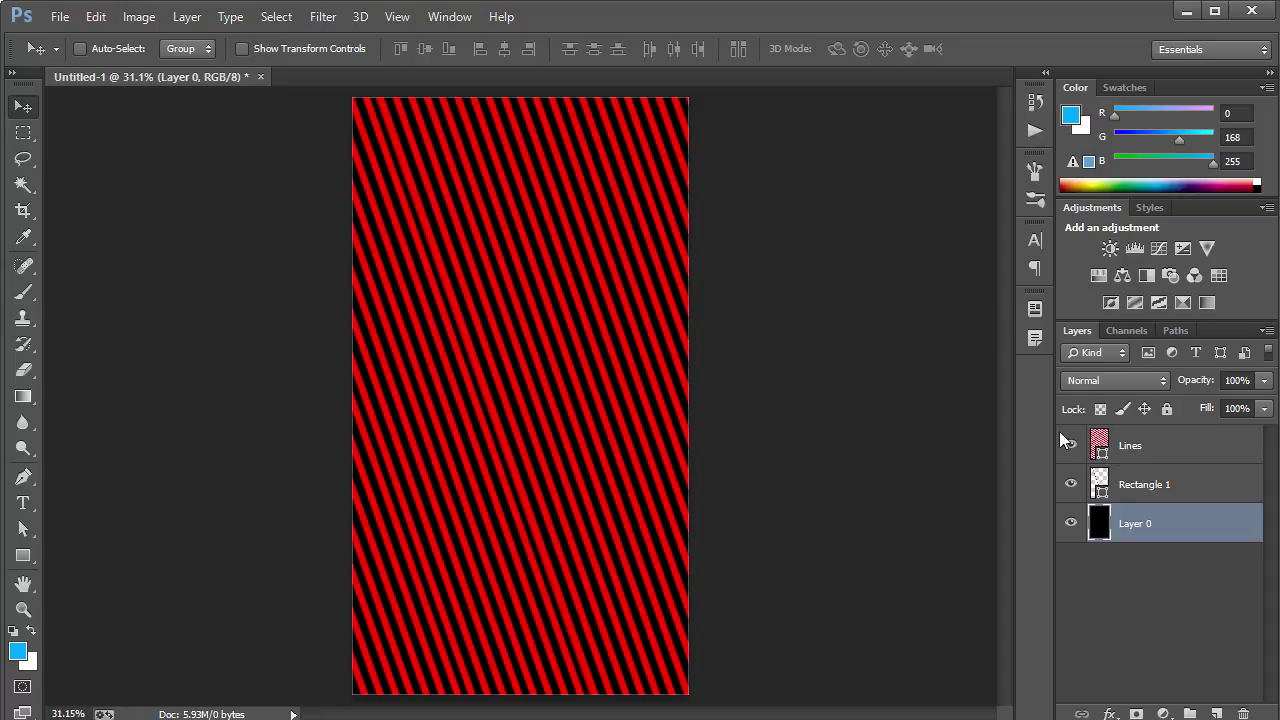
pyautogui.click(1071, 484)
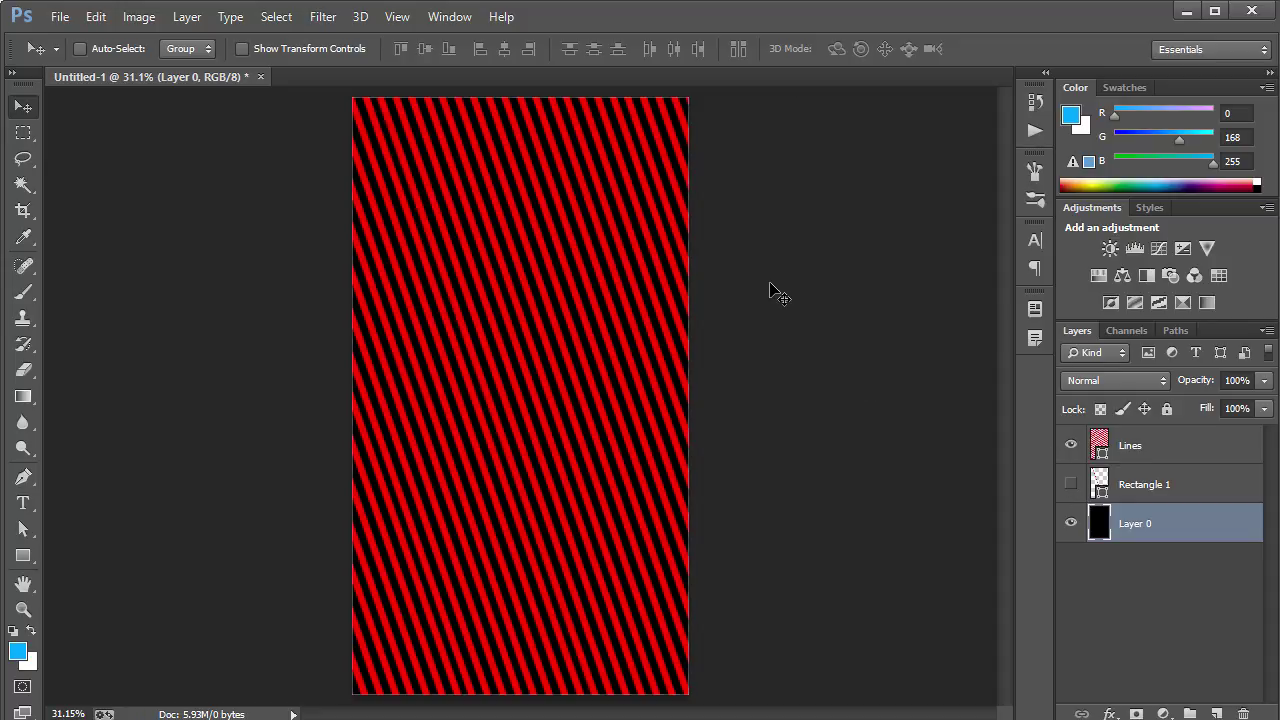
# Add a blue letter V in Tabarra Black at 47.75 pt and move its text layer above Lines
pyautogui.hotkey('ctrl', '+')
pyautogui.hotkey('ctrl', '+')
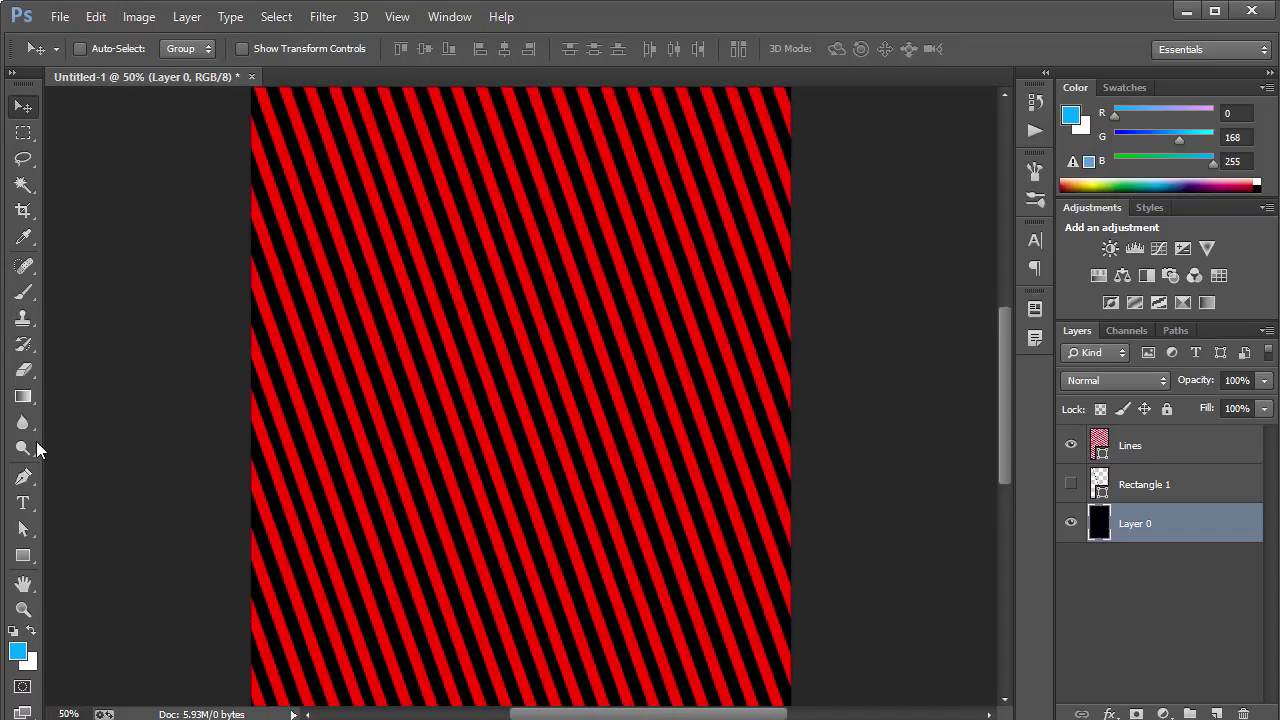
pyautogui.click(23, 503)
pyautogui.click(420, 340)
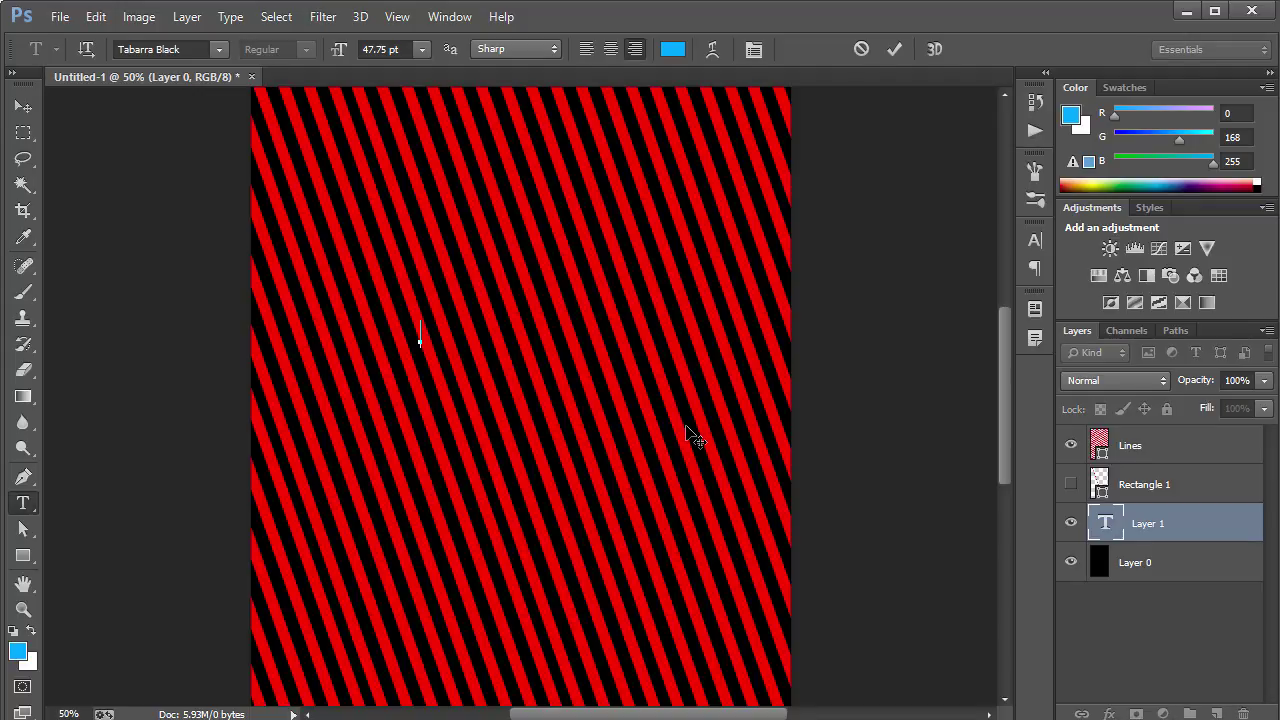
pyautogui.doubleClick(413, 334)
pyautogui.click(20, 104)
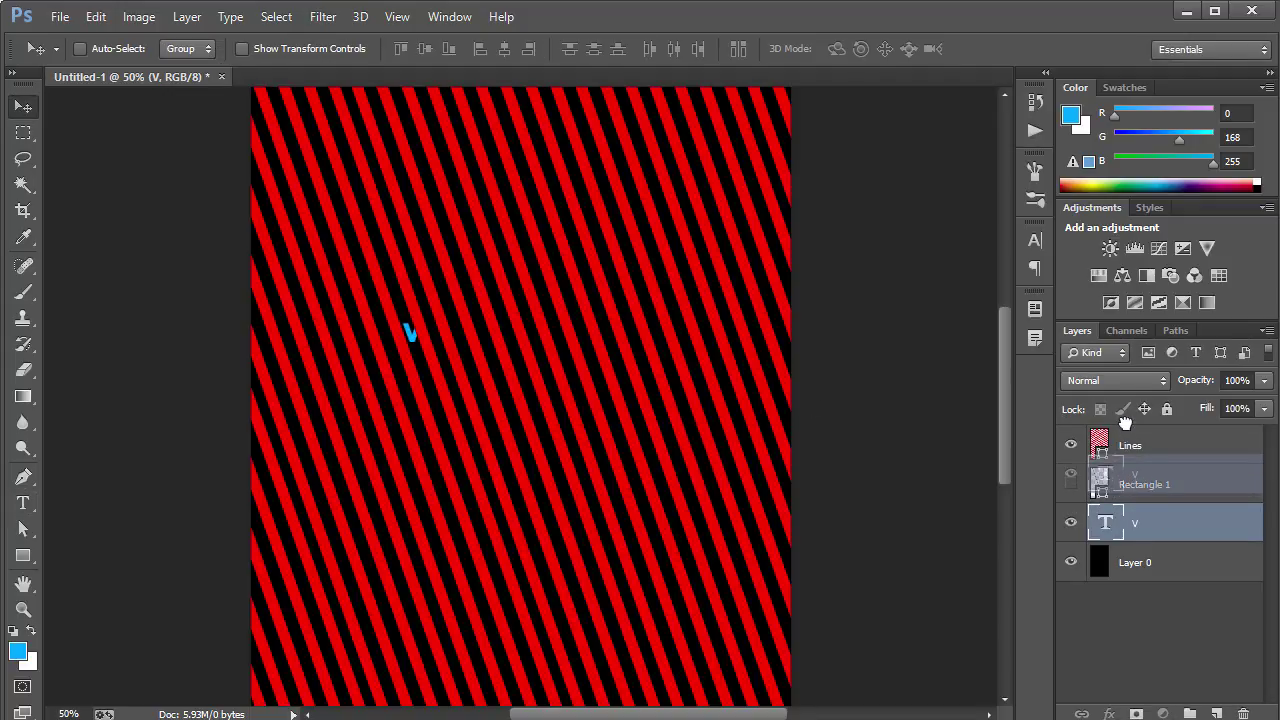
pyautogui.moveTo(1128, 436); pyautogui.dragTo(1128, 440)
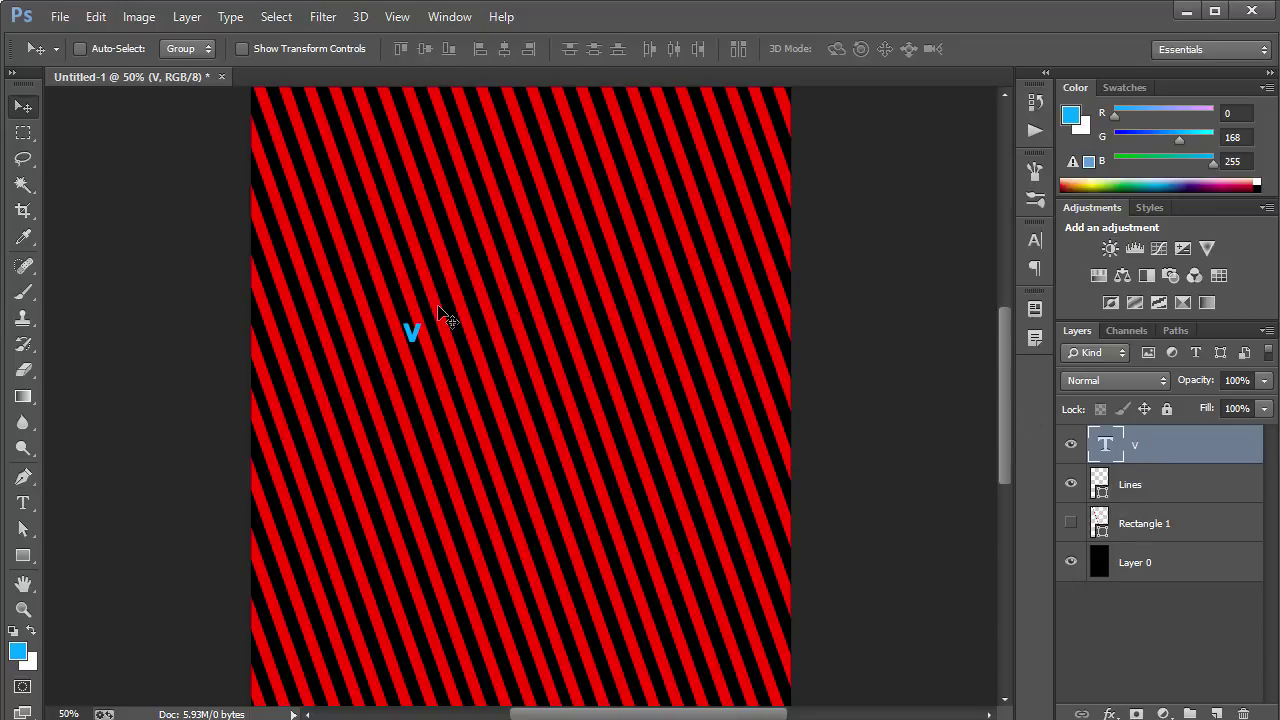
pyautogui.hotkey('ctrl', 't')
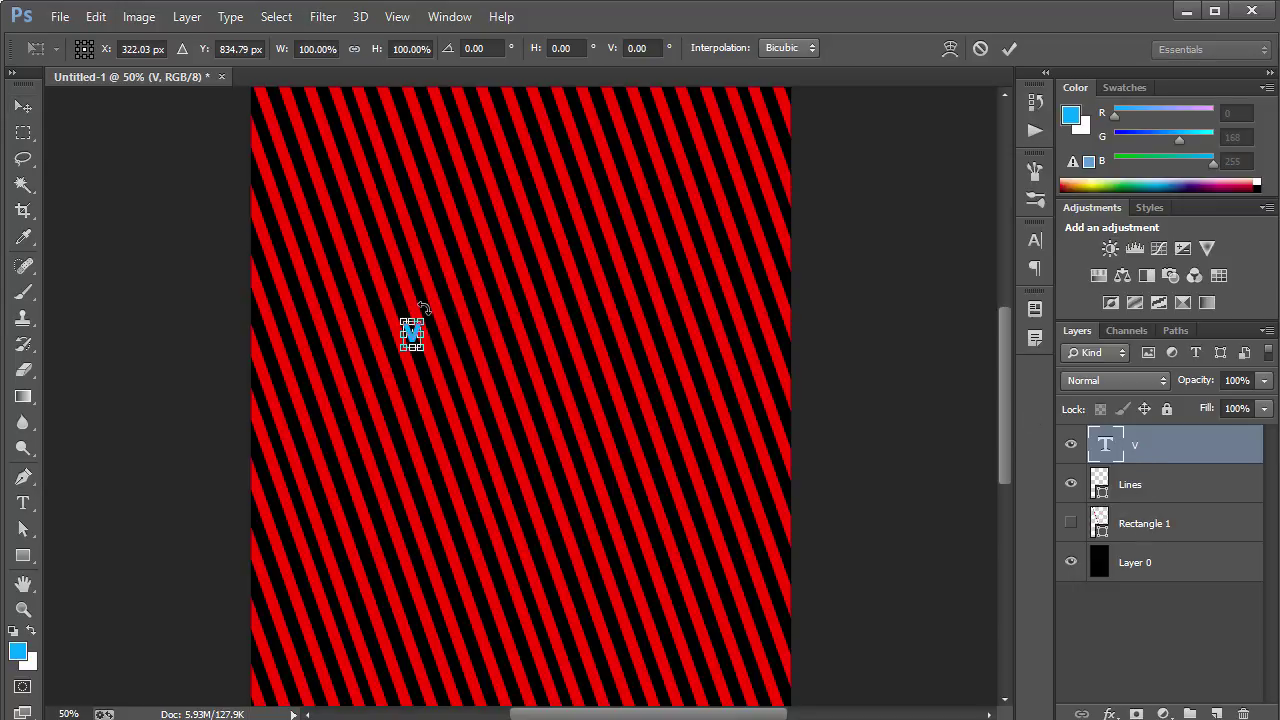
pyautogui.press('Return')
pyautogui.press('t')
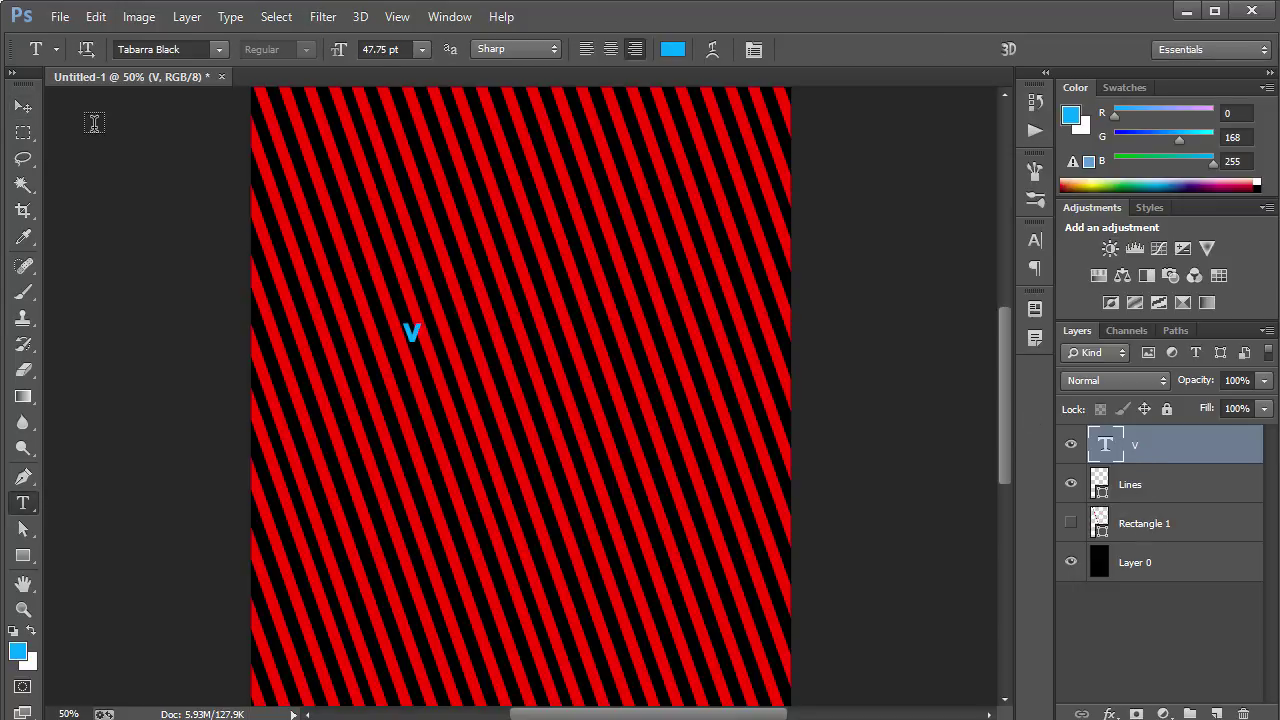
pyautogui.click(22, 106)
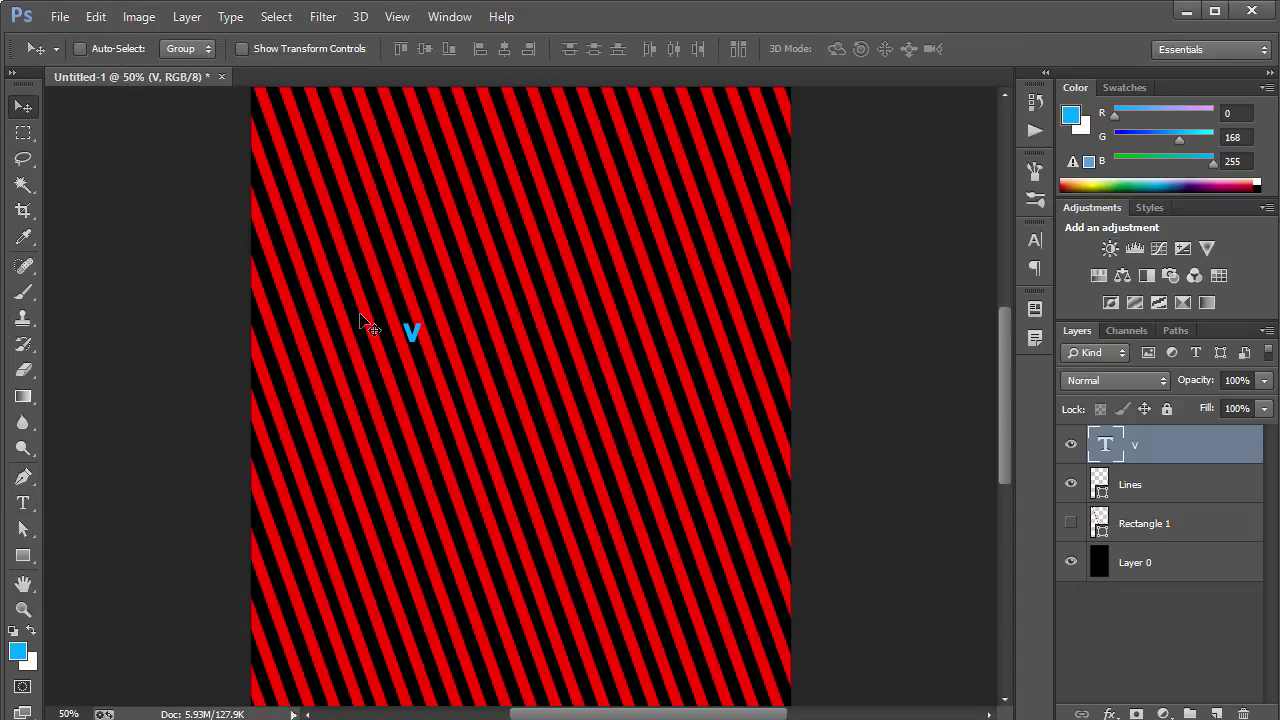
# Enlarge the letter V proportionally about its centre to about 1641% with Free Transform
pyautogui.hotkey('ctrl', 't')
pyautogui.moveTo(424, 352); pyautogui.dragTo(652, 496)
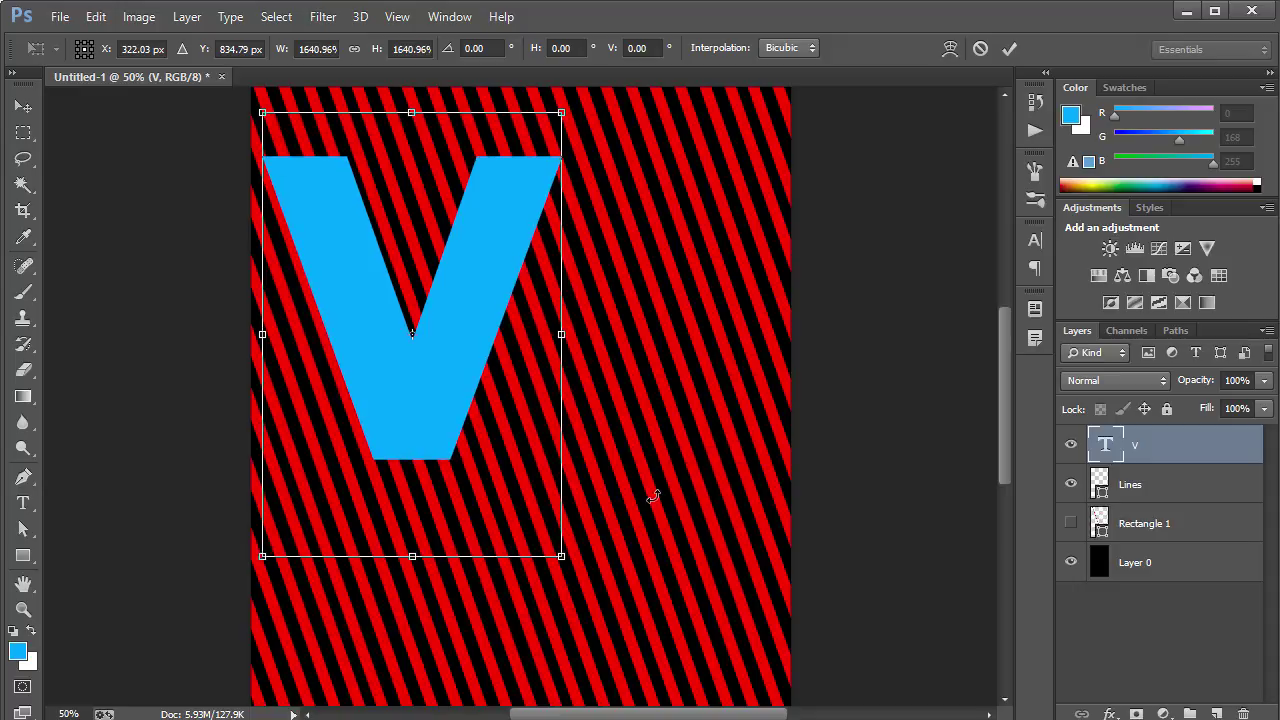
pyautogui.press('Return')
# Centre the V horizontally and vertically on the canvas, leaving nothing selected
pyautogui.hotkey('ctrl', 'a')
pyautogui.click(504, 48)
pyautogui.click(424, 48)
pyautogui.hotkey('ctrl', 'd')
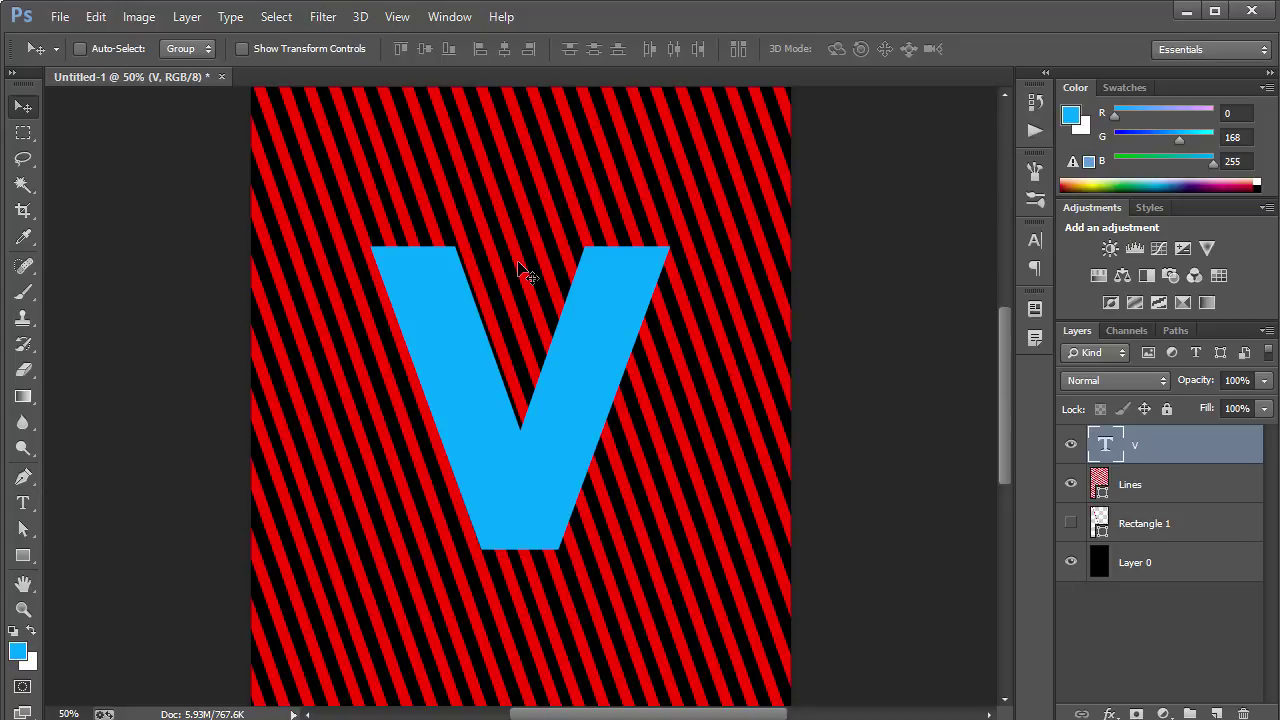
# Place the V text layer beneath the Lines layer so the stripes overlap the letter
pyautogui.hotkey('ctrl', 't')
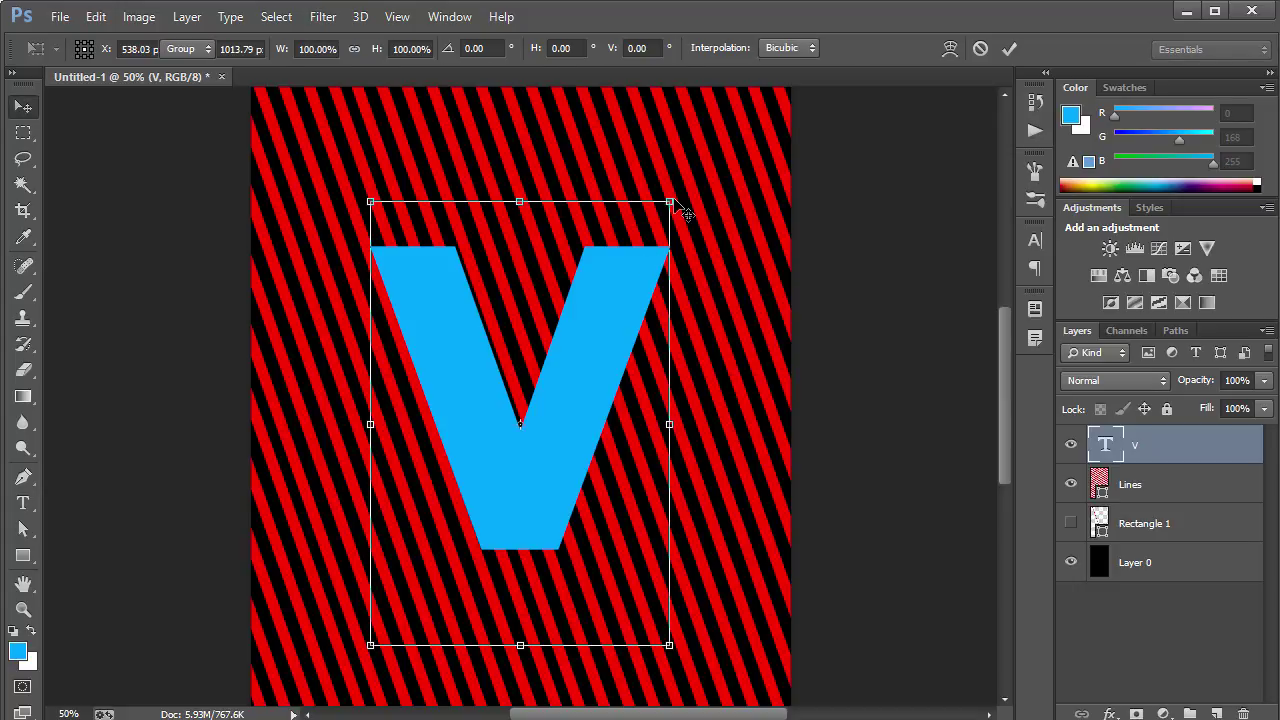
pyautogui.press('Return')
pyautogui.moveTo(1145, 492); pyautogui.dragTo(1145, 428)
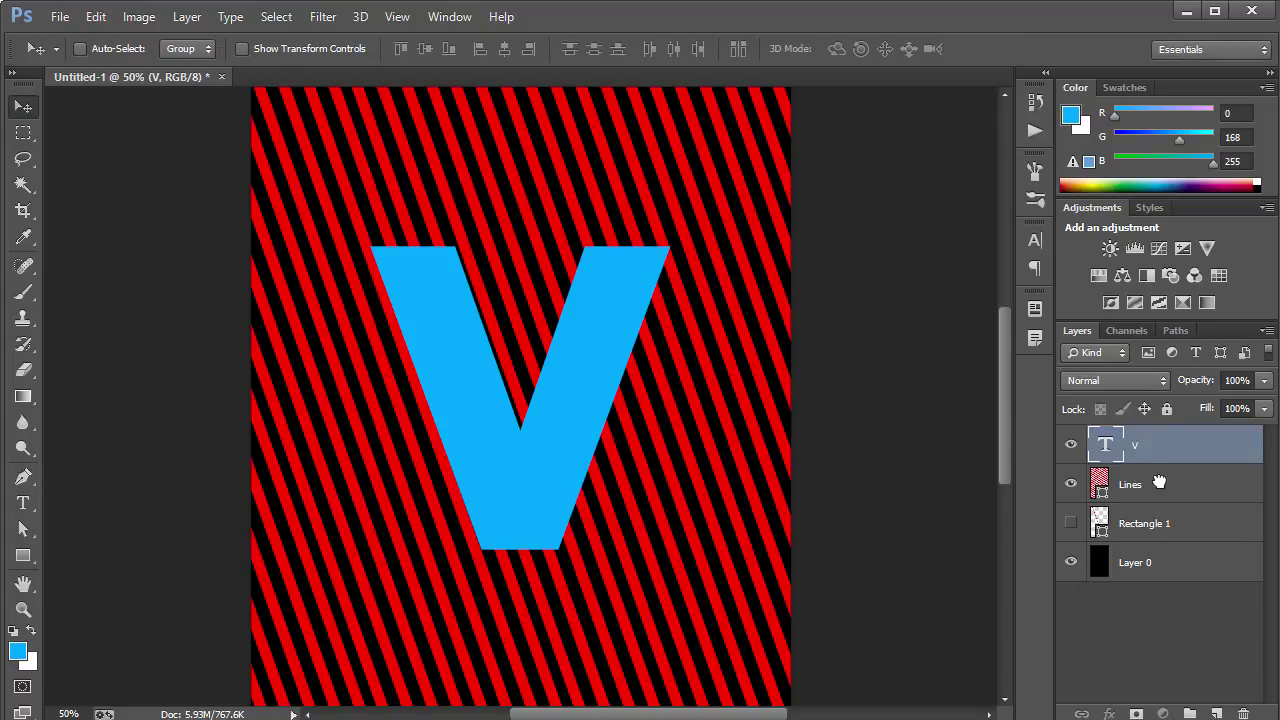
pyautogui.click(1160, 492)
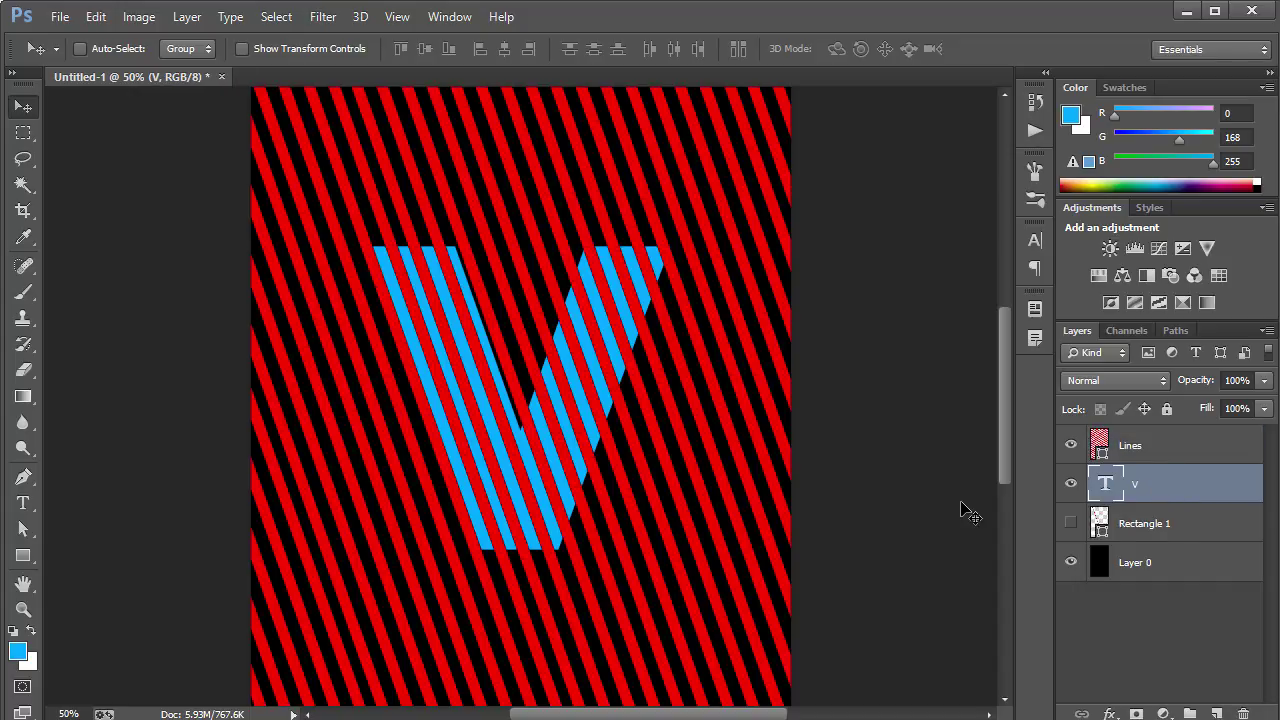
# Scale the V down proportionally about its centre to fit its left stroke to the diagonal stripes
pyautogui.hotkey('ctrl', 't')
pyautogui.moveTo(667, 195); pyautogui.dragTo(624, 236)
pyautogui.press('Return')
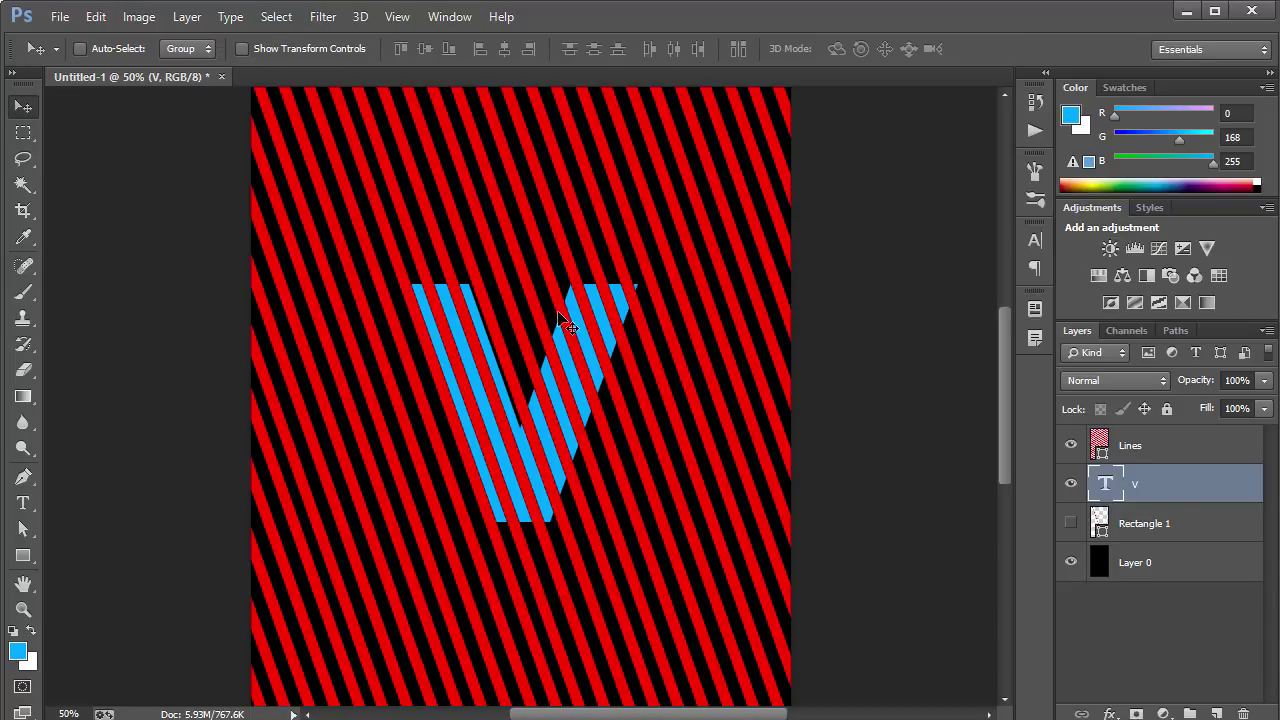
# Move the V text layer back above the Lines layer
pyautogui.rightClick(1187, 480)
pyautogui.press('Escape')
pyautogui.moveTo(1200, 486); pyautogui.dragTo(1190, 432)
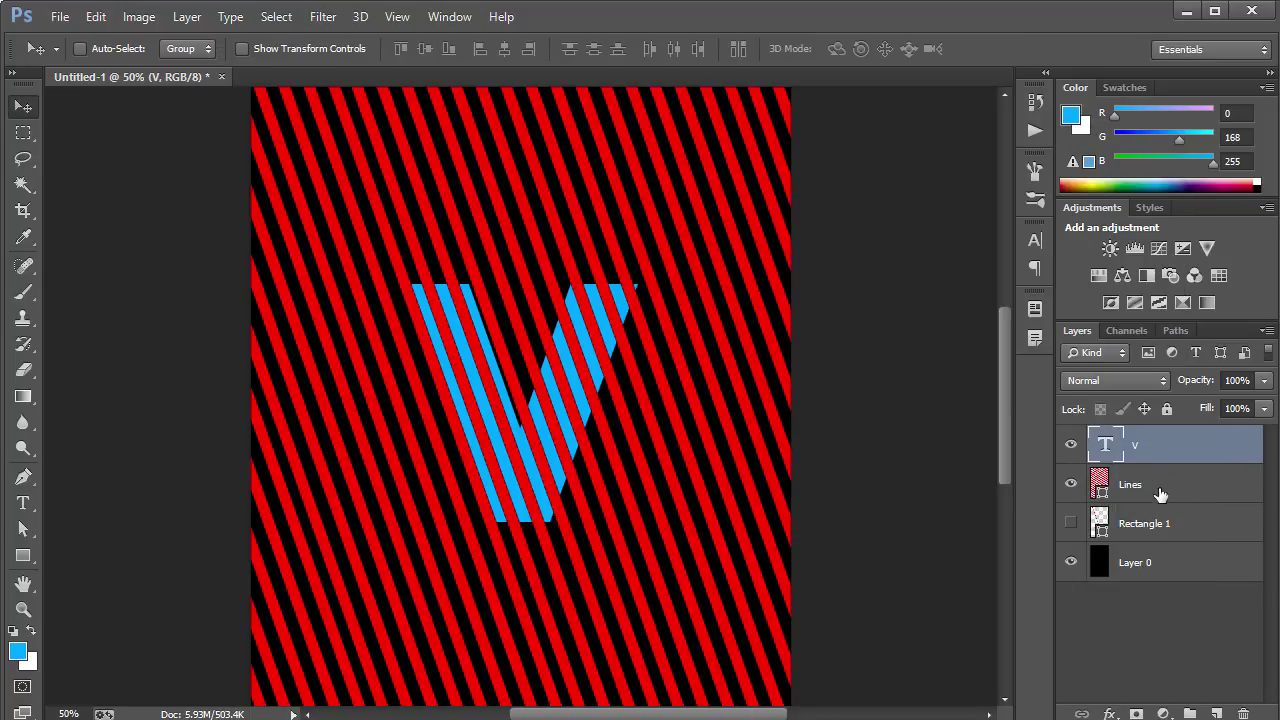
pyautogui.rightClick(1171, 459)
pyautogui.press('Escape')
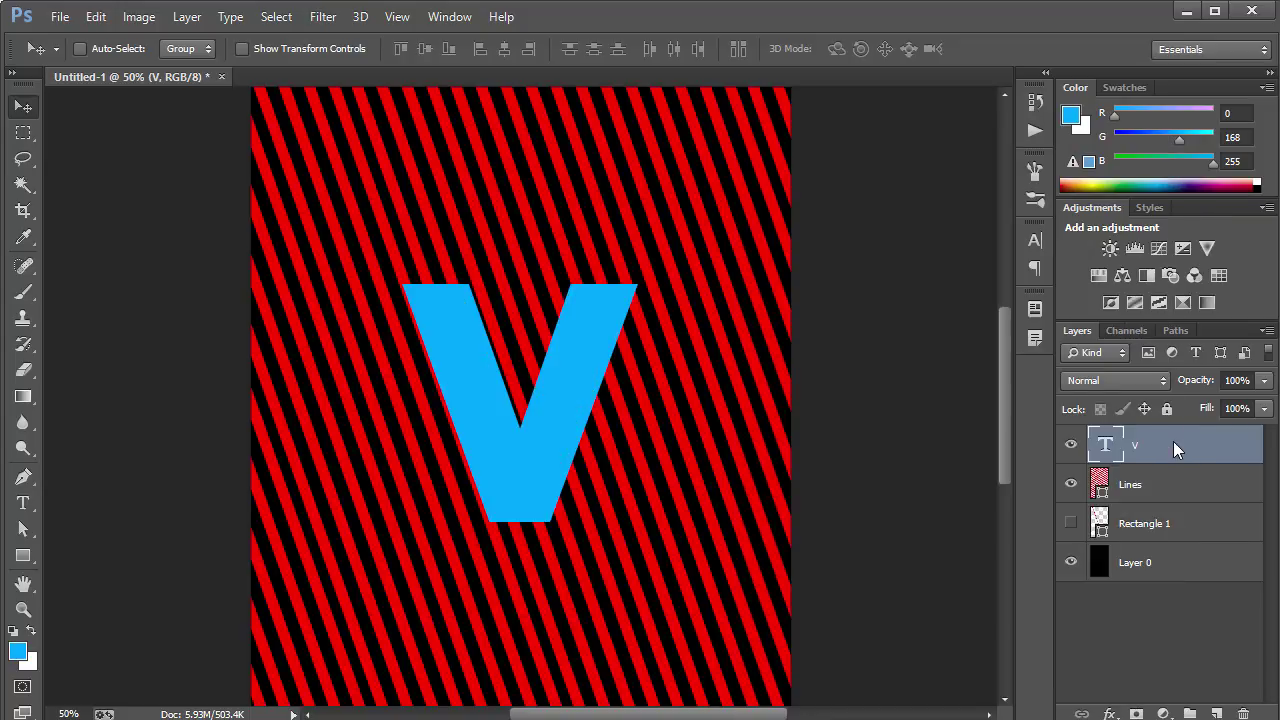
# Rasterize the V text layer and duplicate it
pyautogui.rightClick(1173, 441)
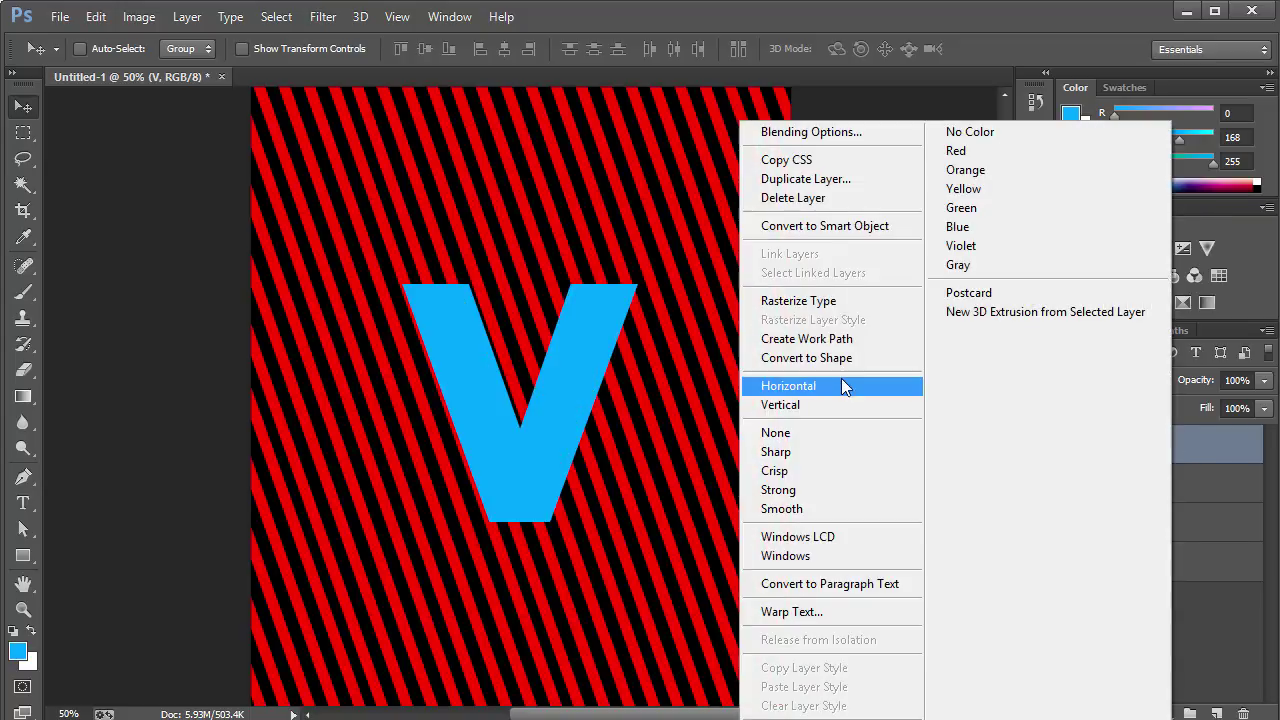
pyautogui.click(804, 300)
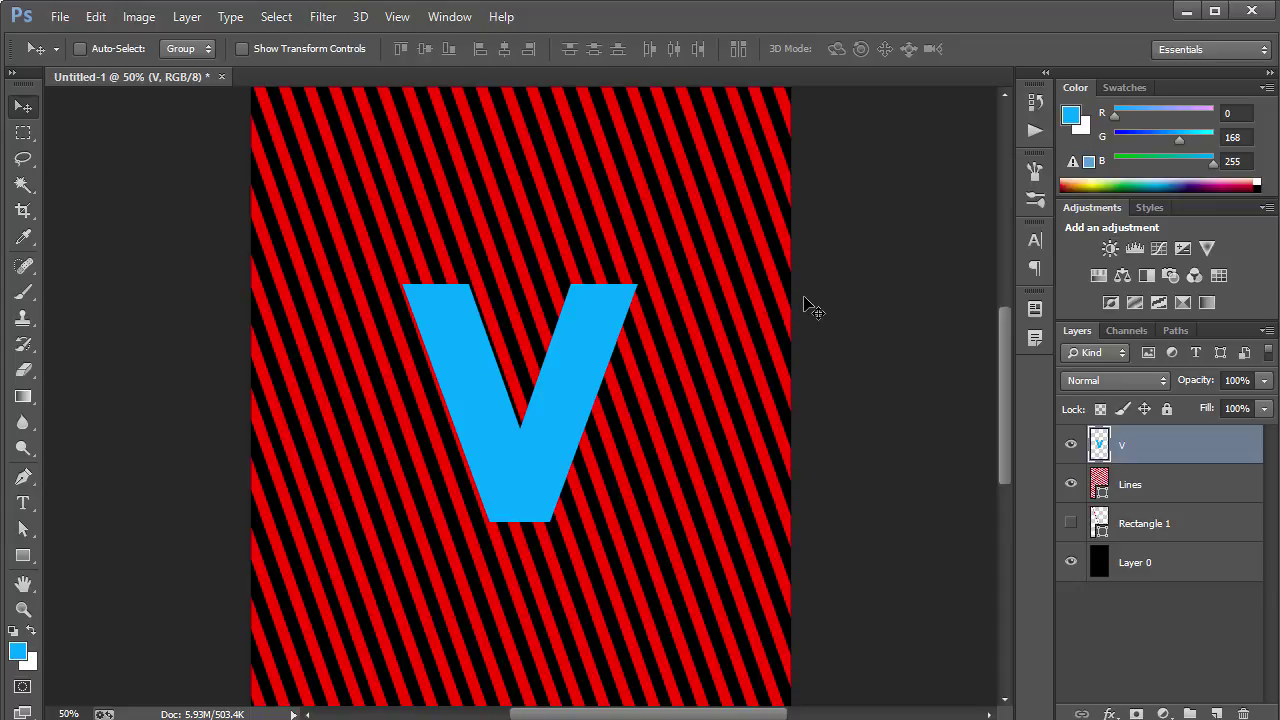
pyautogui.hotkey('ctrl', 'j')
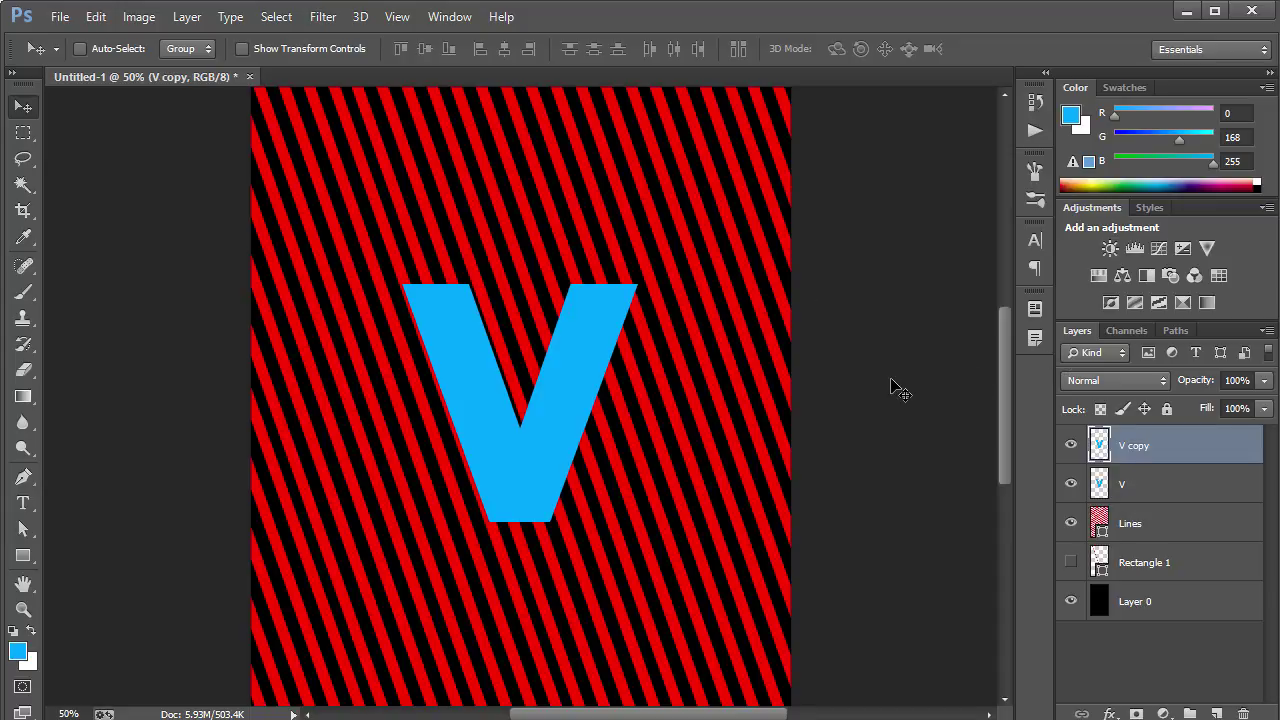
# Trace around the V's right arm with the Pen tool, following the stripe angle, and delete that area from the V copy layer
pyautogui.hotkey('ctrl', '+')
pyautogui.hotkey('ctrl', '+')
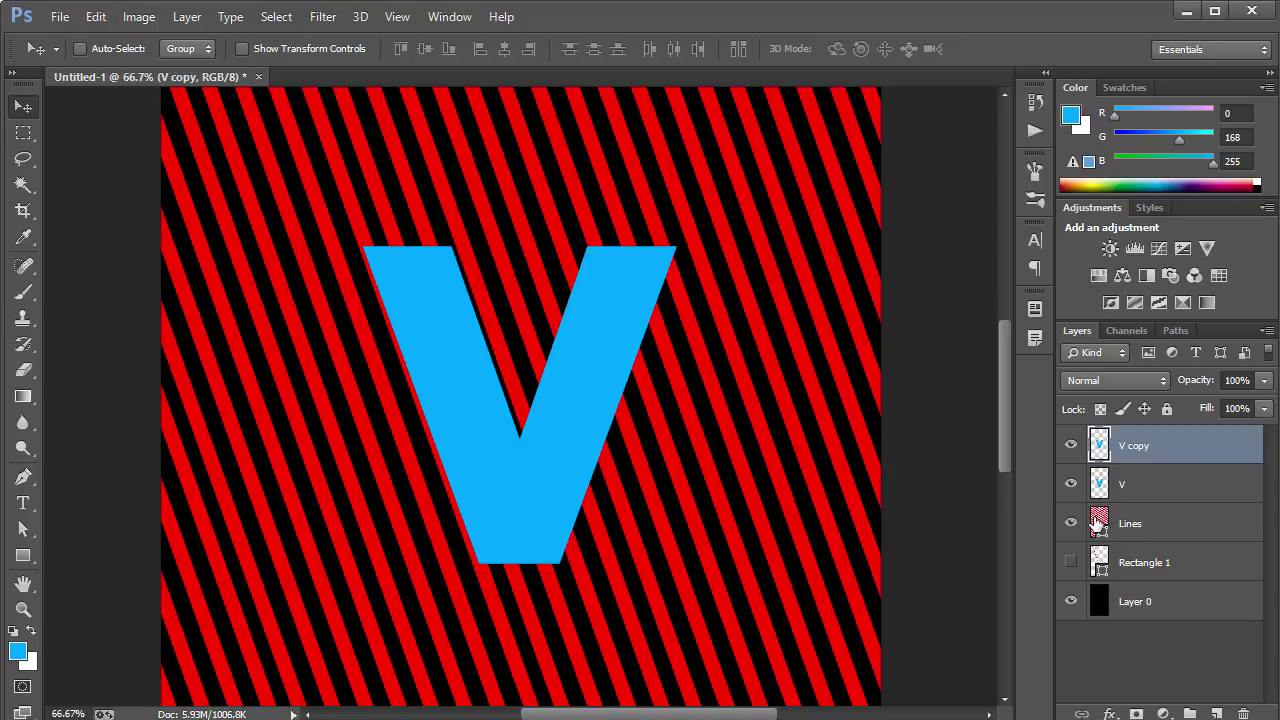
pyautogui.press('p')
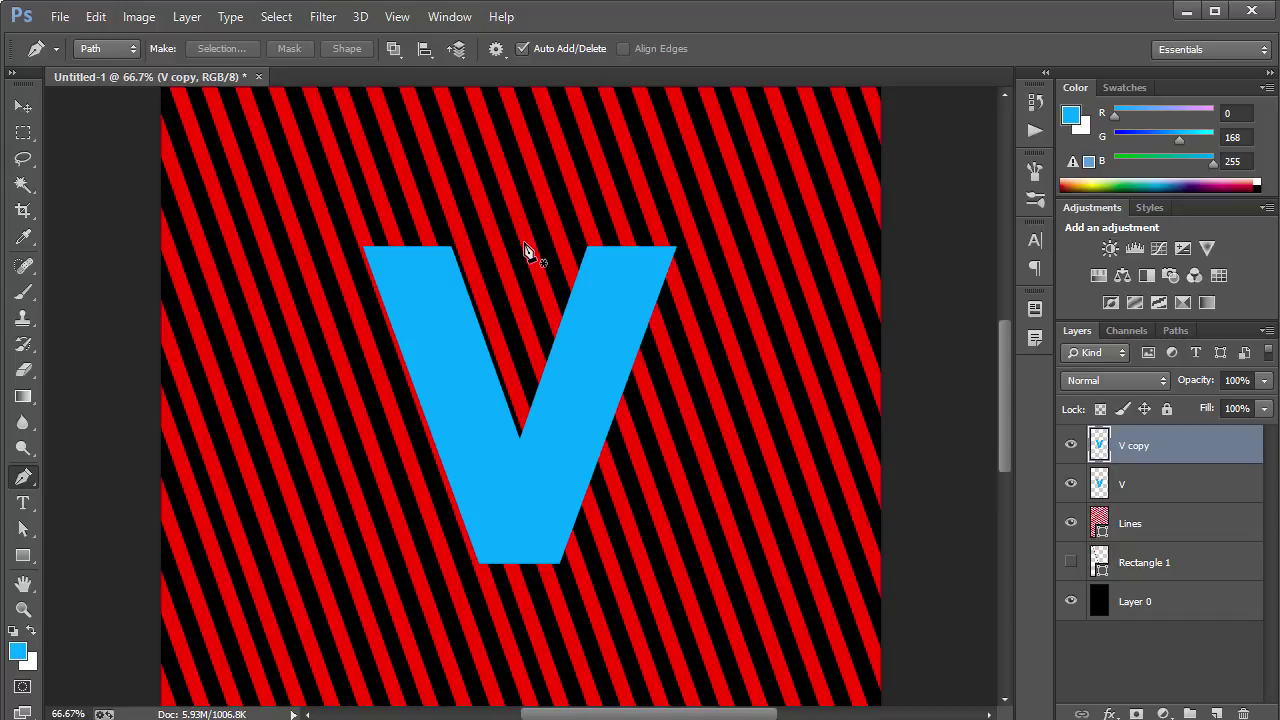
pyautogui.click(447, 231)
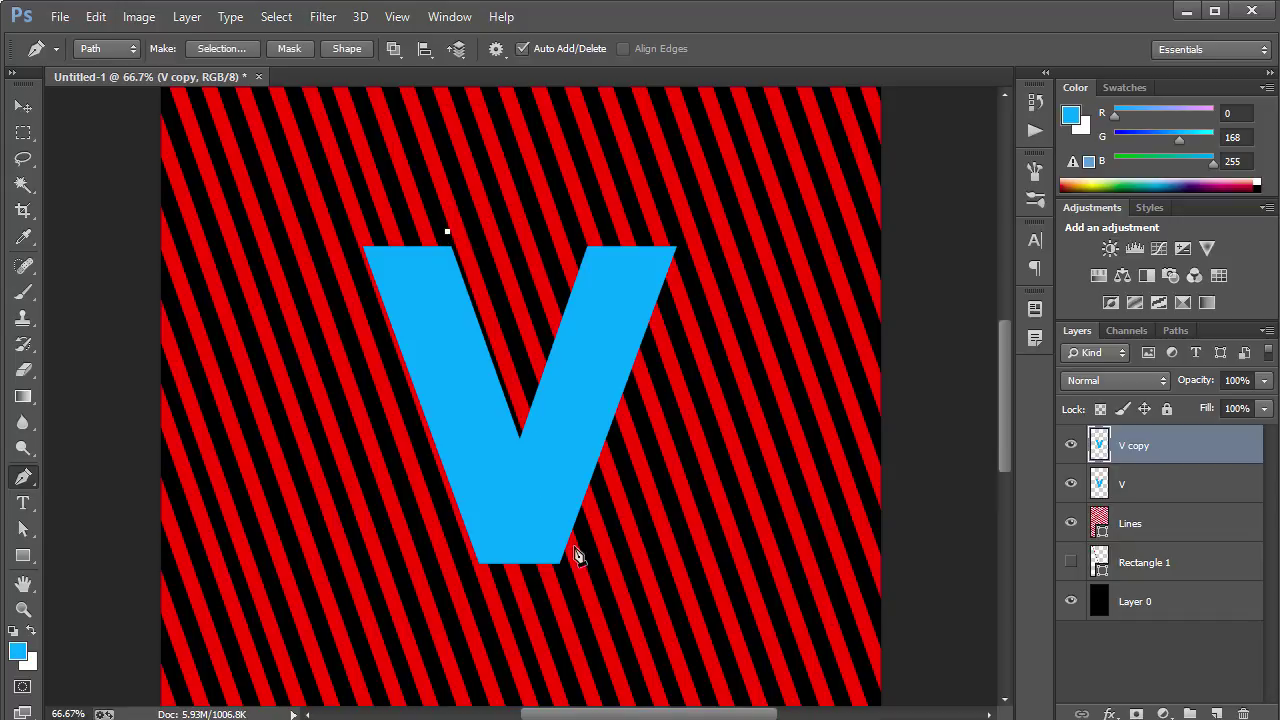
pyautogui.click(587, 583)
pyautogui.press('Left')
pyautogui.press('Left')
pyautogui.press('Left')
pyautogui.press('Left')
pyautogui.press('Left')
pyautogui.press('Left')
pyautogui.press('Left')
pyautogui.press('Left')
pyautogui.press('Left')
pyautogui.press('Left')
pyautogui.press('Left')
pyautogui.press('Left')
pyautogui.press('Left')
pyautogui.press('Left')
pyautogui.press('Left')
pyautogui.press('Left')
pyautogui.press('Left')
pyautogui.press('Left')
pyautogui.press('Left')
pyautogui.press('Left')
pyautogui.click(777, 137)
pyautogui.click(439, 191)
pyautogui.click(448, 232)
pyautogui.hotkey('ctrl', 'Return')
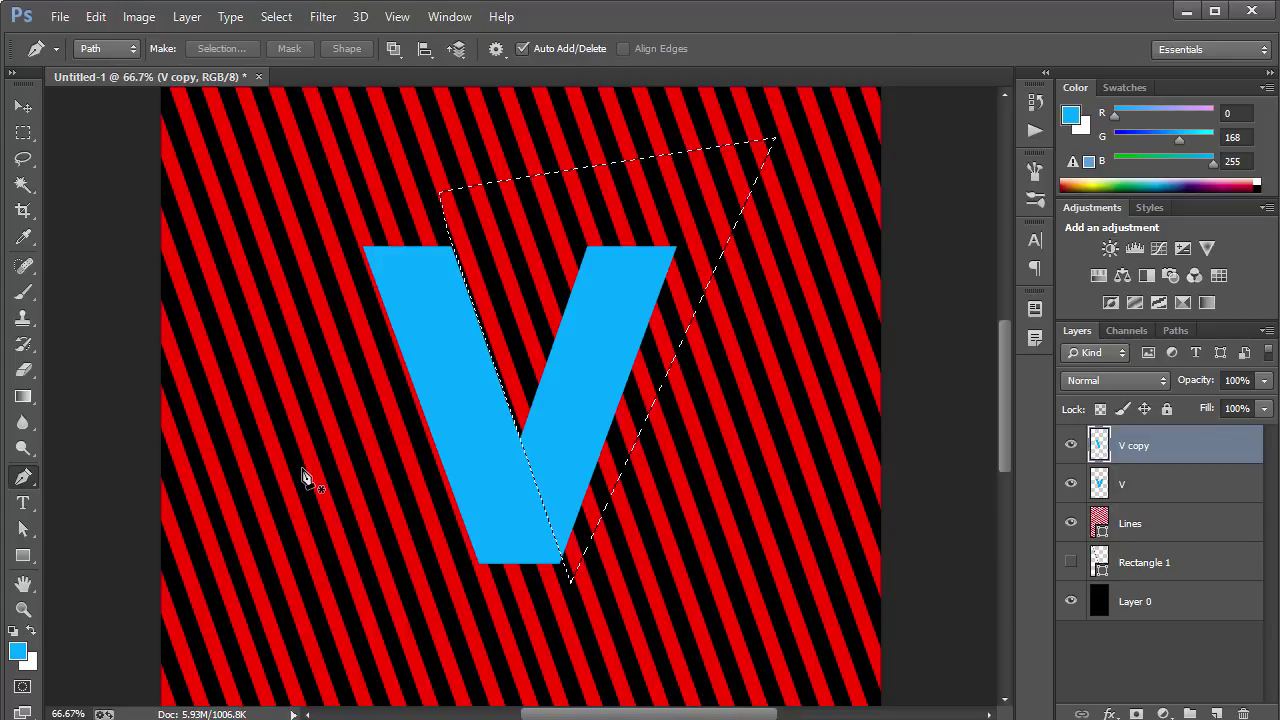
# Fill the remaining left stroke on the V copy layer with the white background colour and deselect it
pyautogui.keyDown('ctrl'); pyautogui.keyDown('alt'); pyautogui.keyDown('shift'); pyautogui.click(1100, 444); pyautogui.keyUp('shift'); pyautogui.keyUp('alt'); pyautogui.keyUp('ctrl')
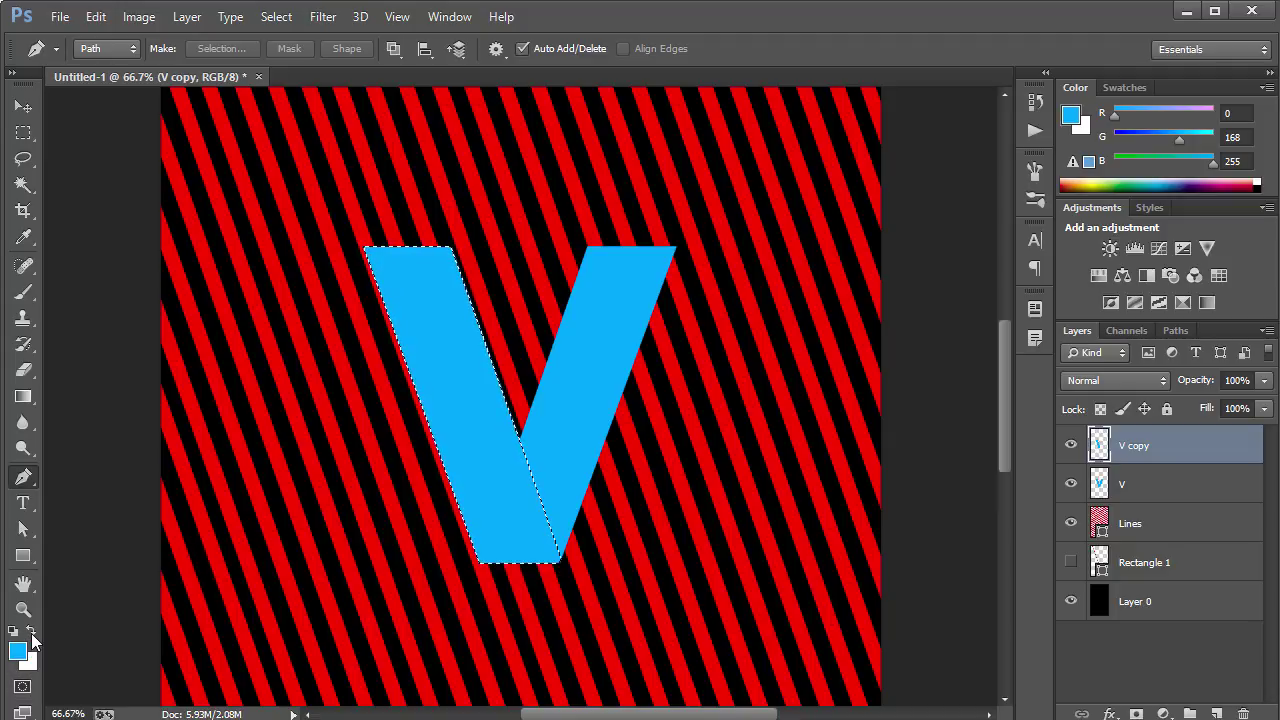
pyautogui.hotkey('ctrl', 'd')
pyautogui.keyDown('ctrl'); pyautogui.click(1100, 445); pyautogui.keyUp('ctrl')
pyautogui.hotkey('ctrl', 'BackSpace')
pyautogui.hotkey('ctrl', 'd')
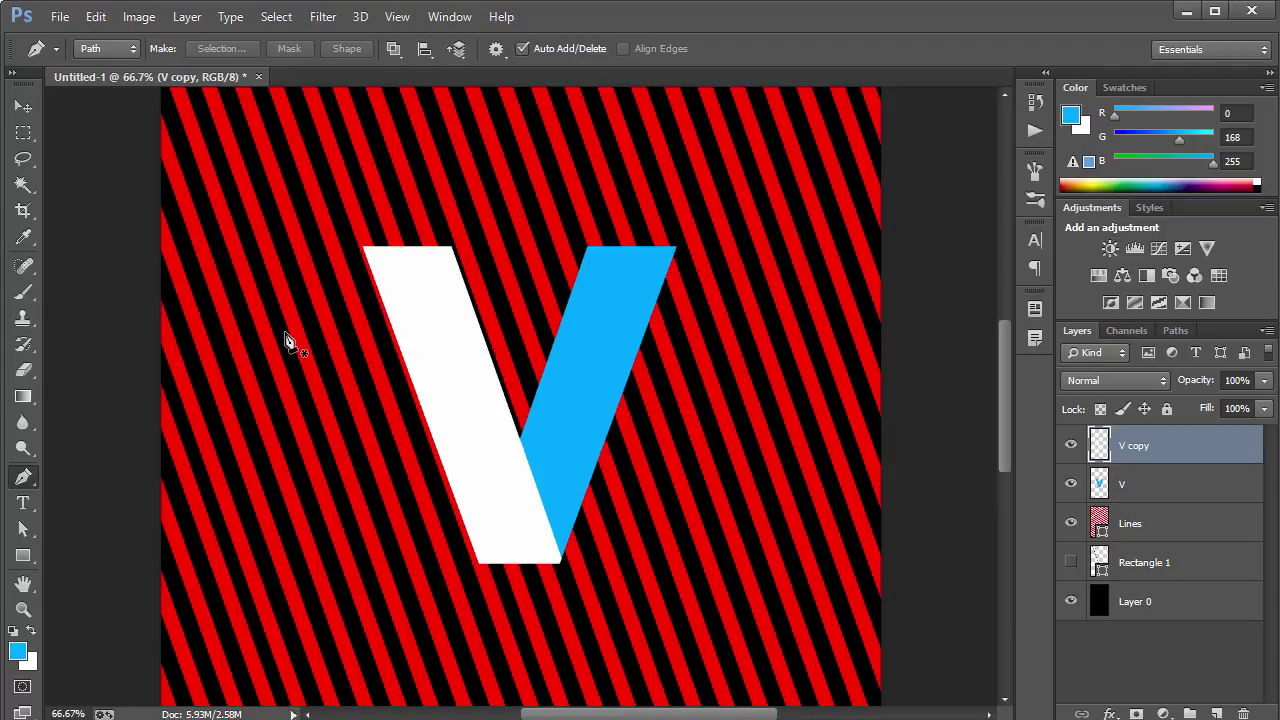
# Hide the Lines layer and make the White V layer active, keeping it visible
pyautogui.press('v')
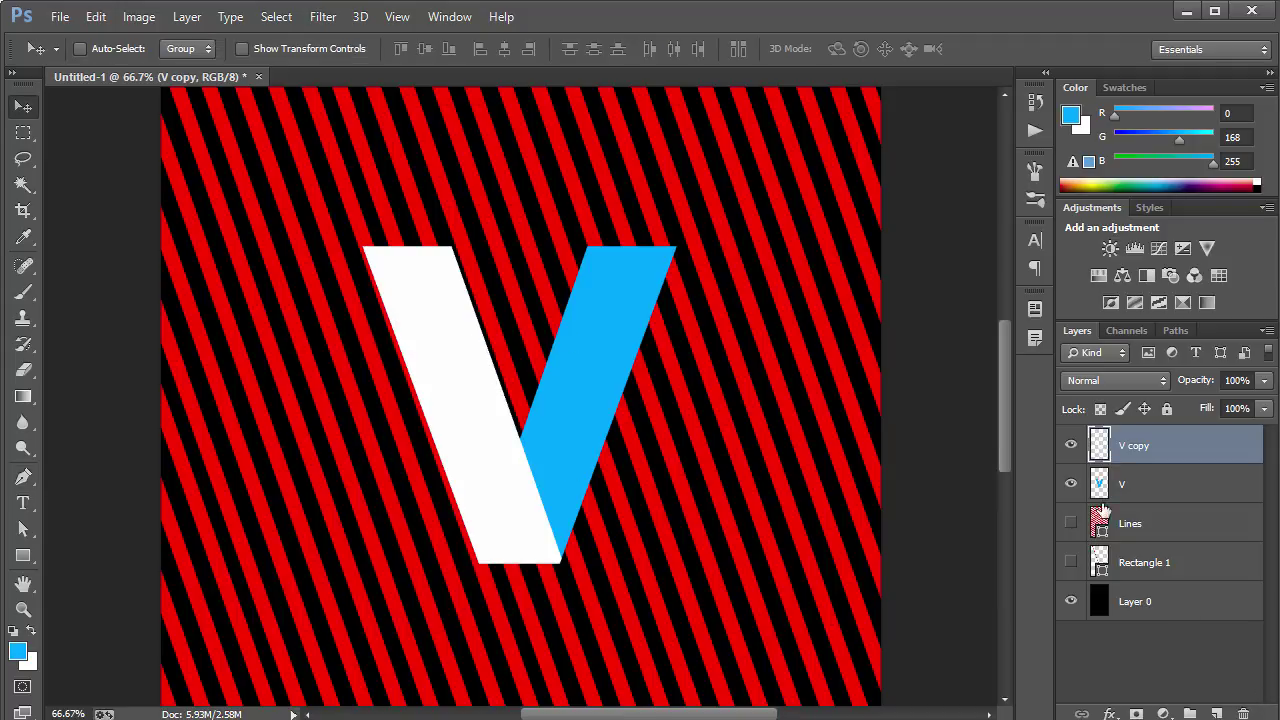
pyautogui.click(1071, 523)
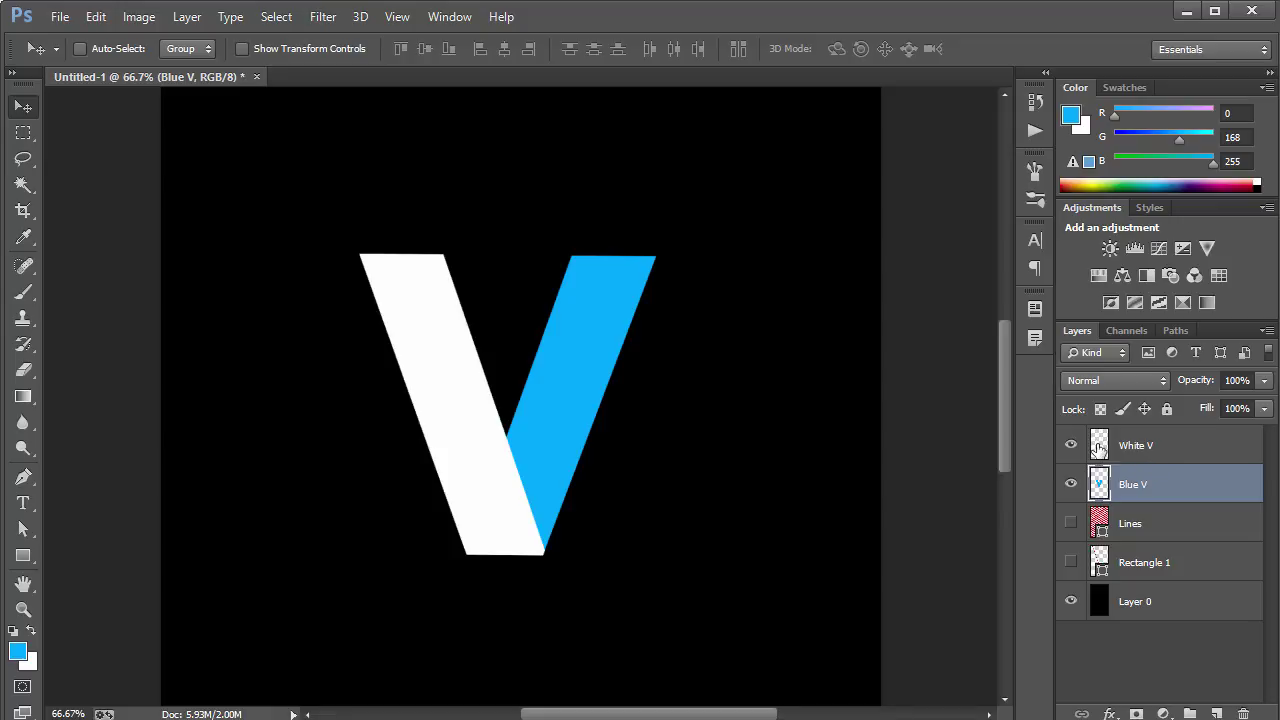
pyautogui.click(1160, 447)
pyautogui.click(1071, 445)
pyautogui.click(1071, 445)
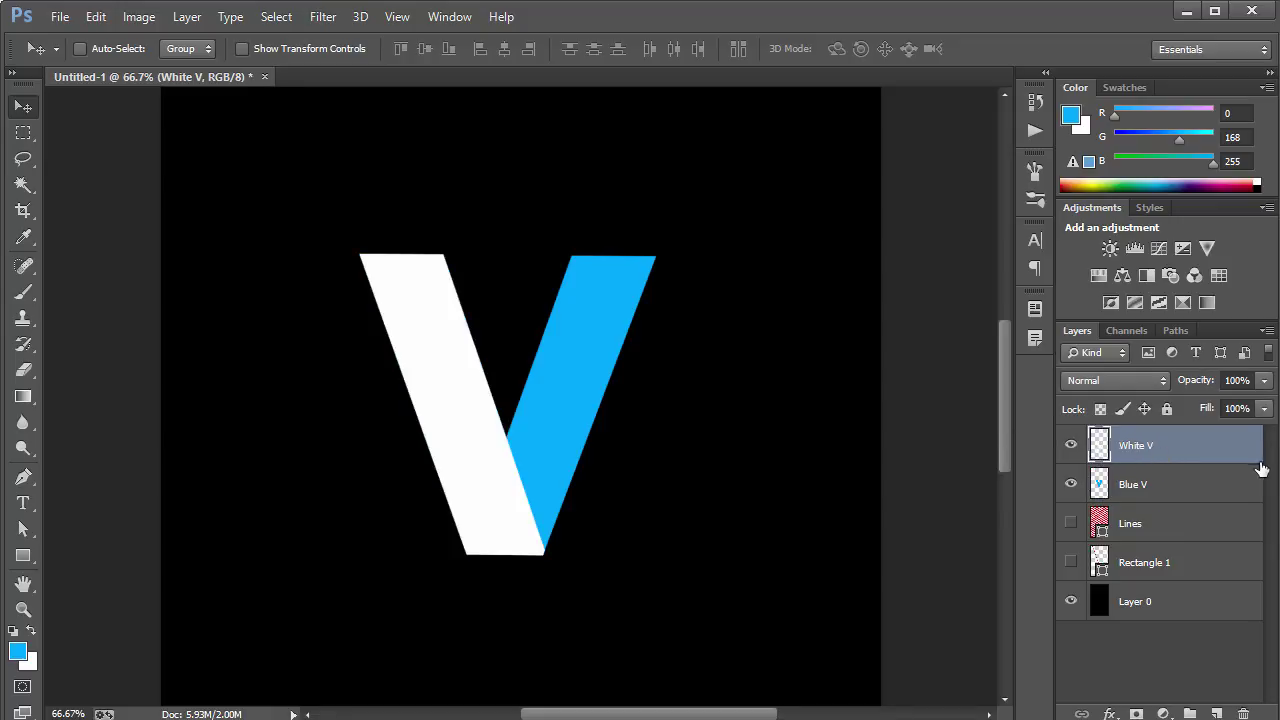
# Load the White V stroke as a selection, delete that area from the Blue V layer, and deselect
pyautogui.keyDown('ctrl'); pyautogui.click(1106, 446); pyautogui.keyUp('ctrl')
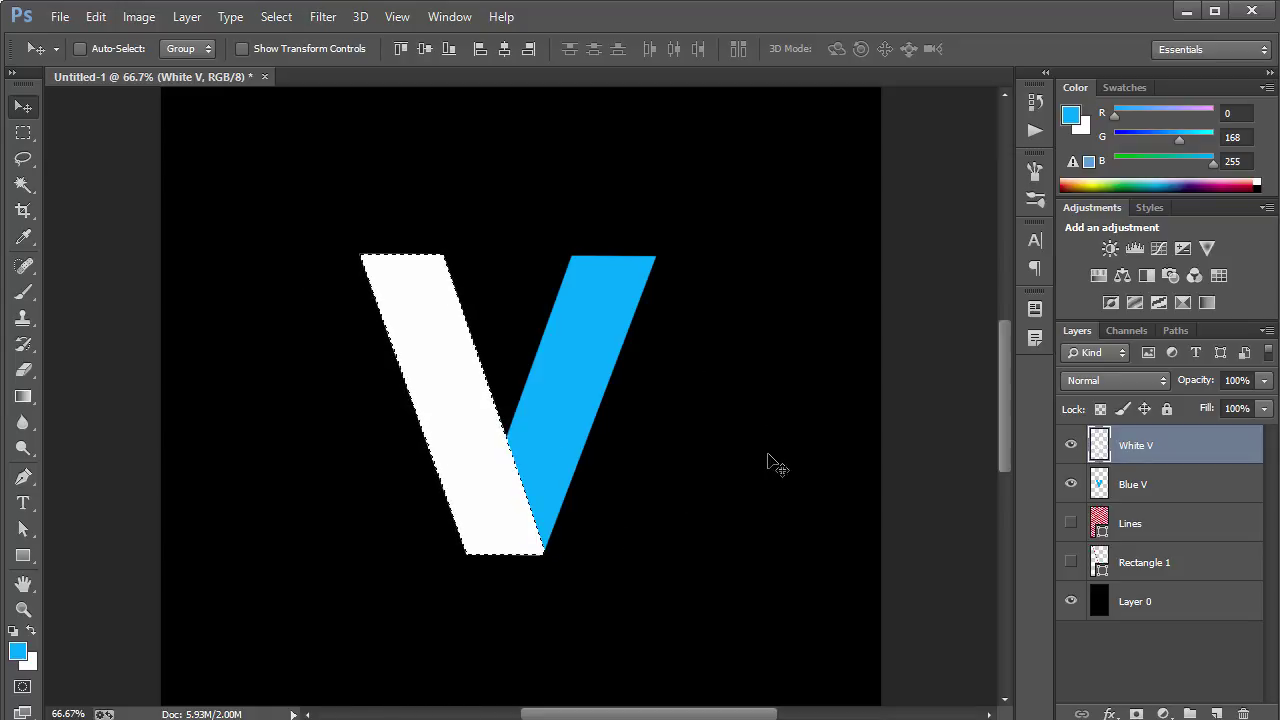
pyautogui.click(1199, 496)
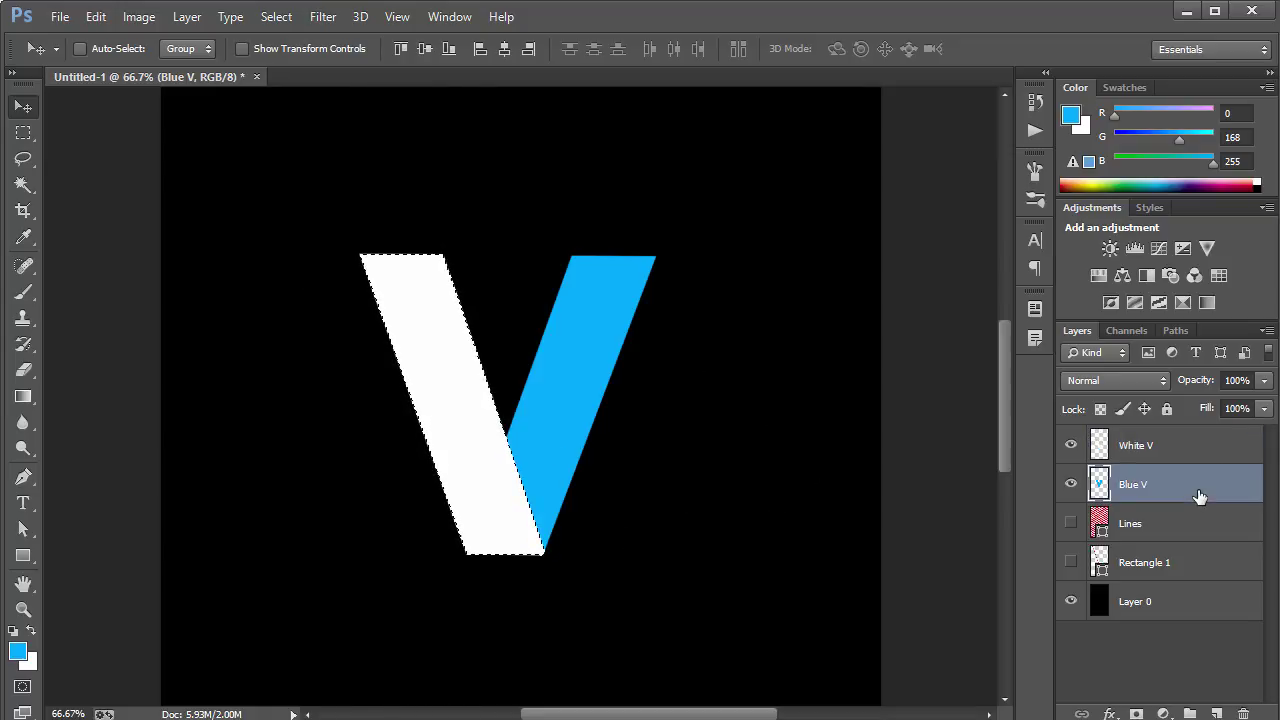
pyautogui.hotkey('ctrl', 'd')
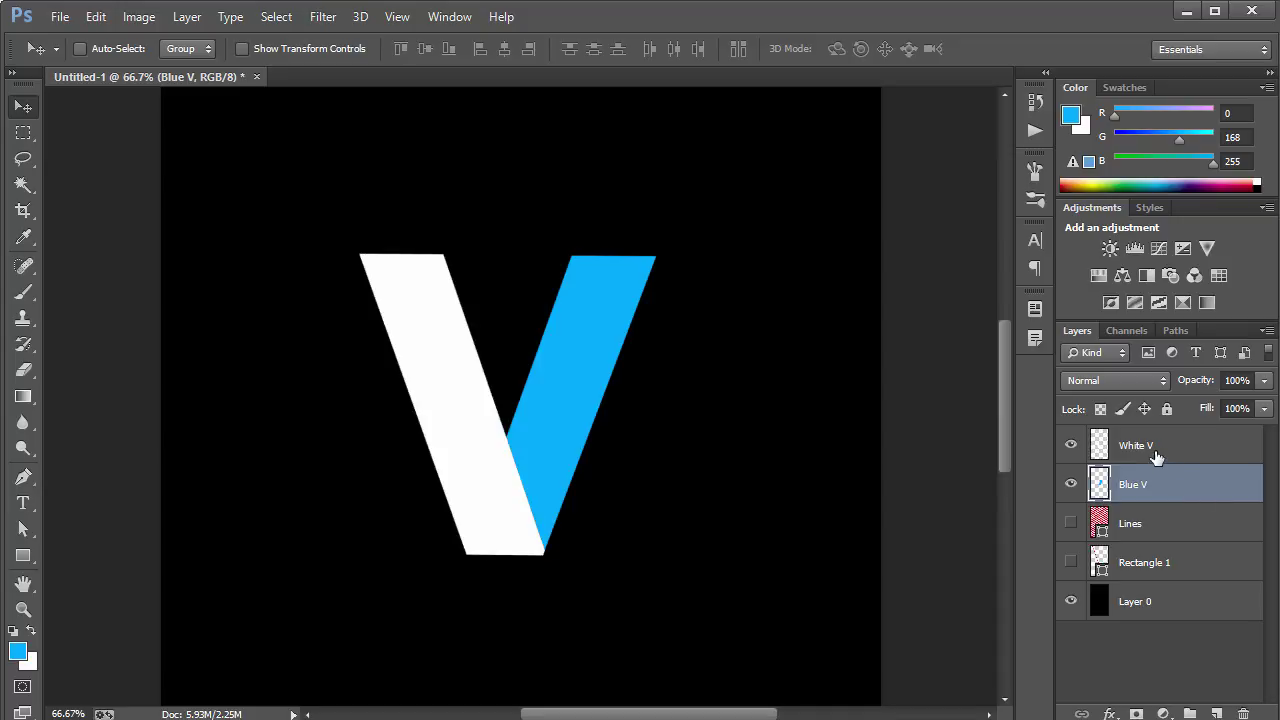
# Hide and reshow the Blue V and White V layers to examine the cut edge of the blue stroke
pyautogui.click(1071, 484)
pyautogui.click(1071, 484)
pyautogui.click(1071, 445)
pyautogui.click(1071, 445)
pyautogui.click(1071, 445)
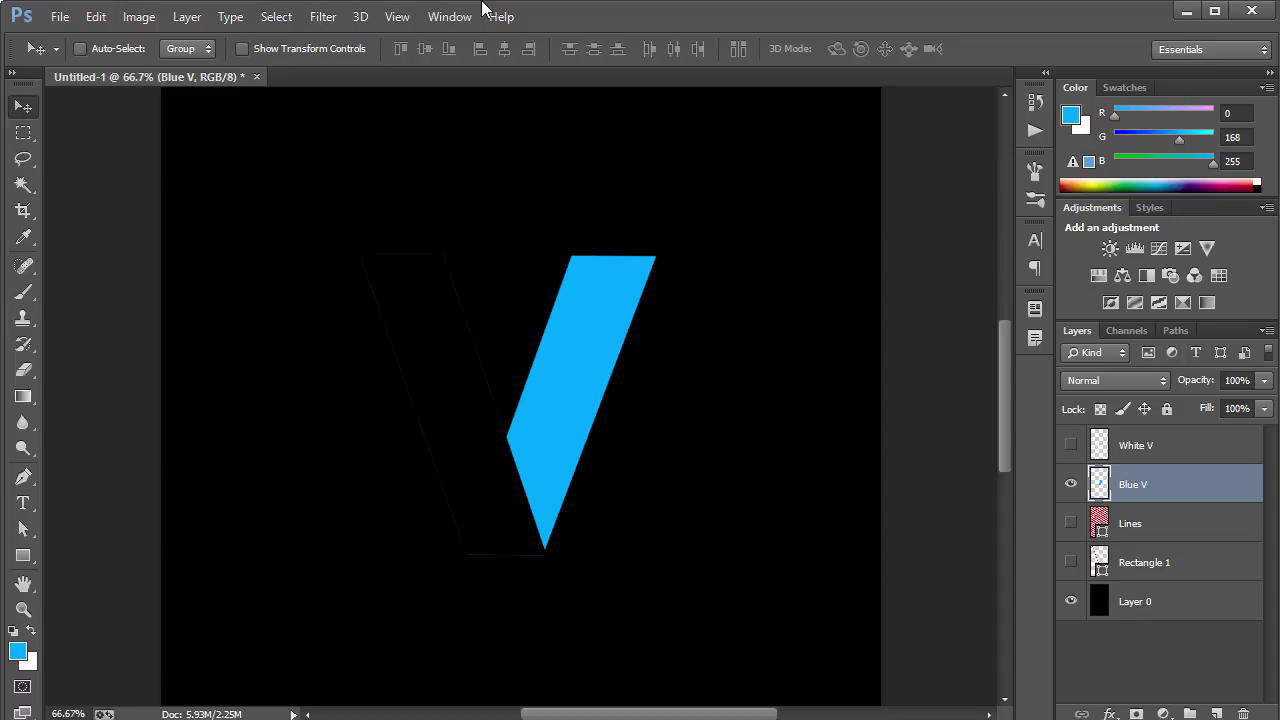
pyautogui.press('e')
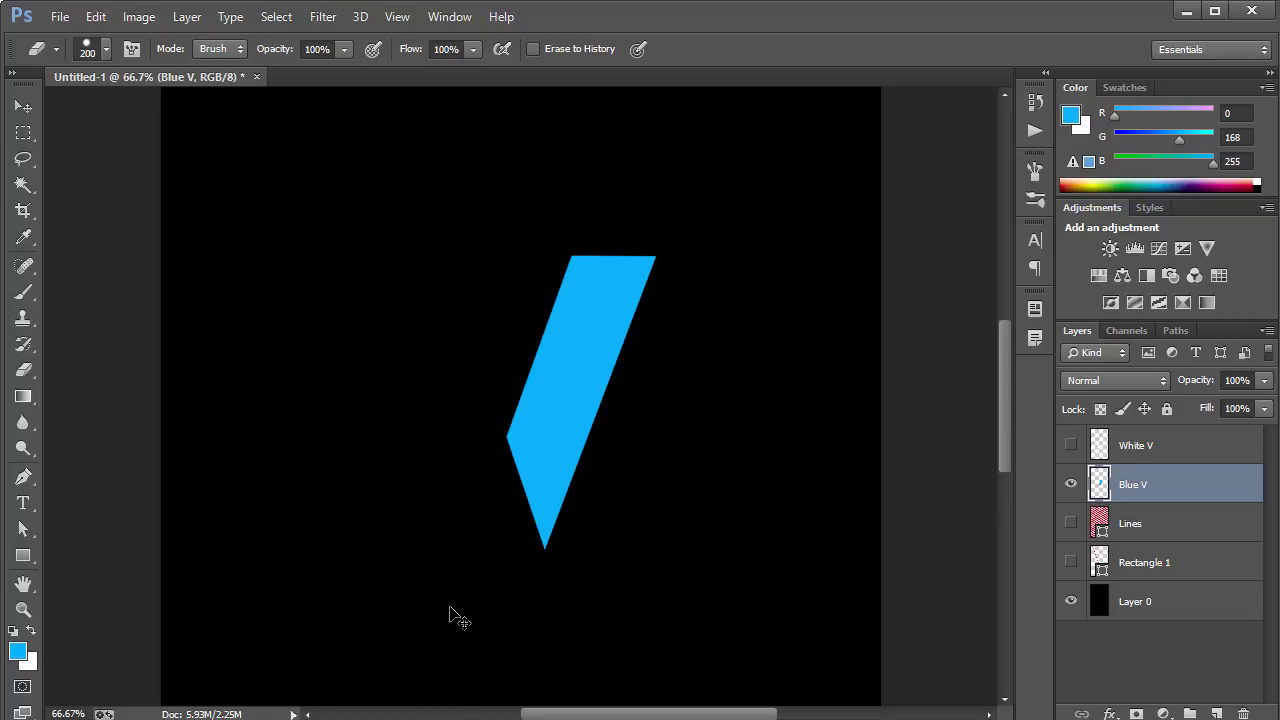
pyautogui.press('v')
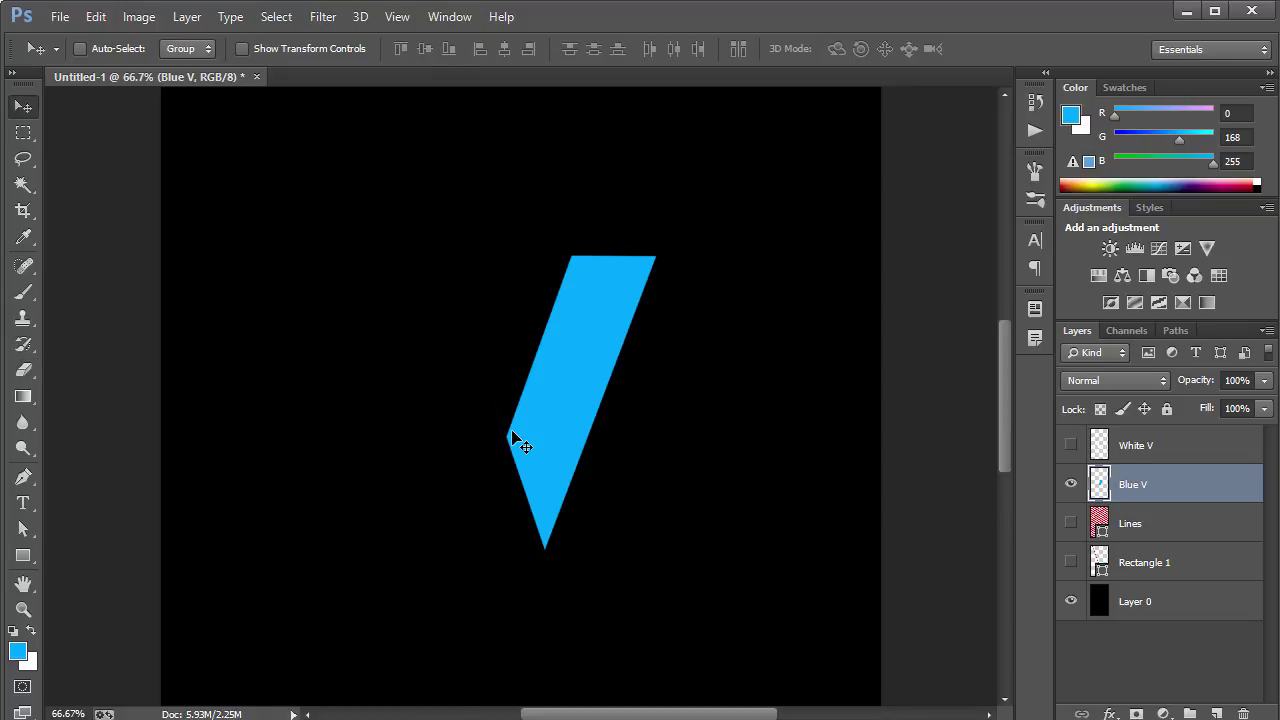
pyautogui.press('e')
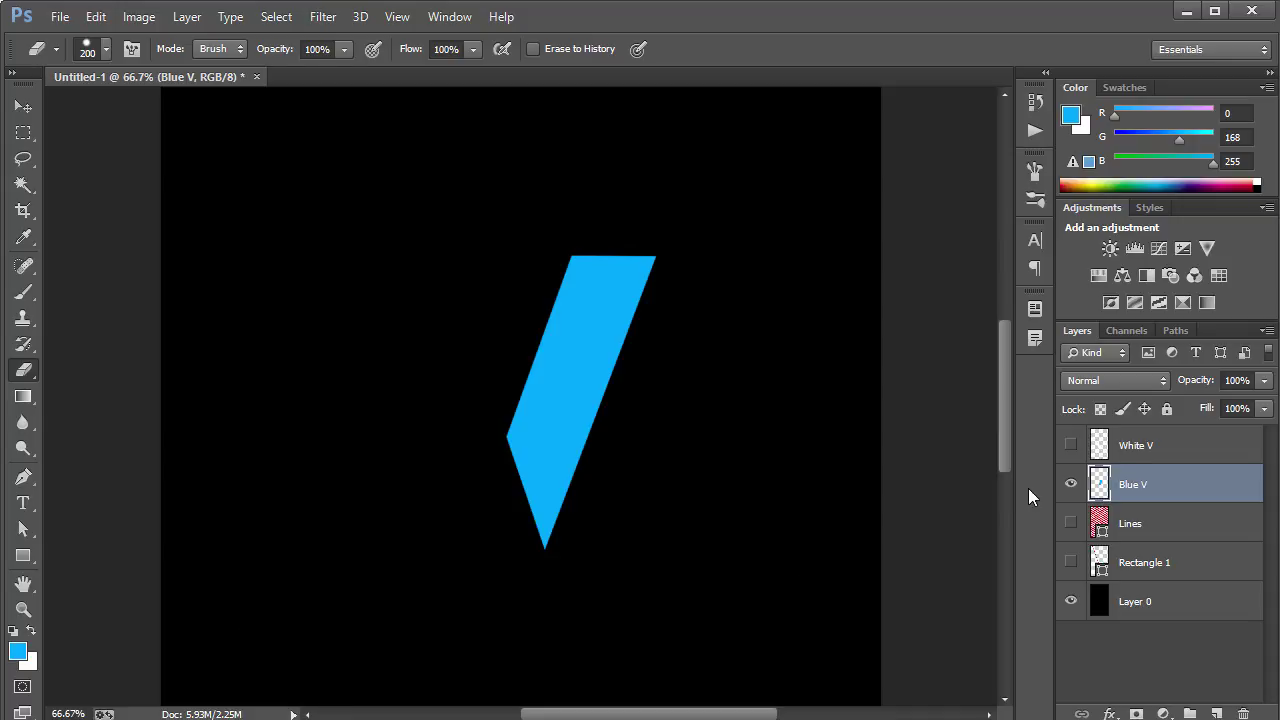
pyautogui.click(1071, 445)
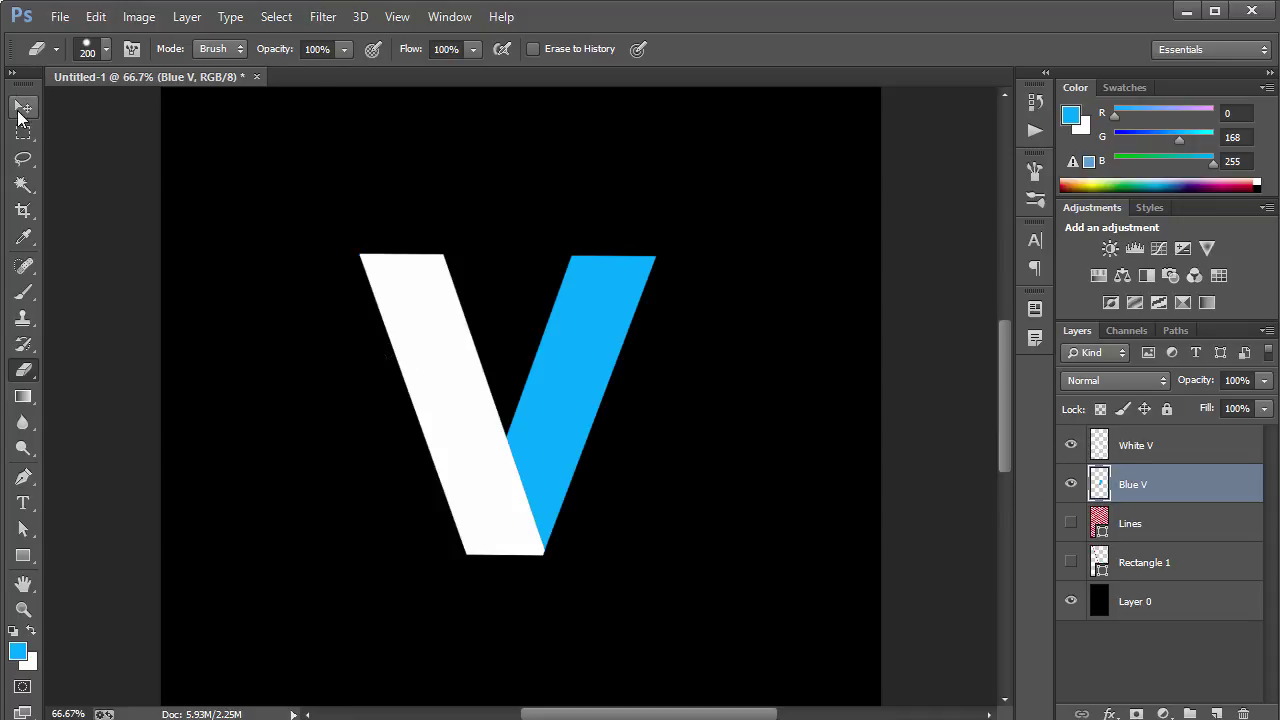
pyautogui.click(24, 106)
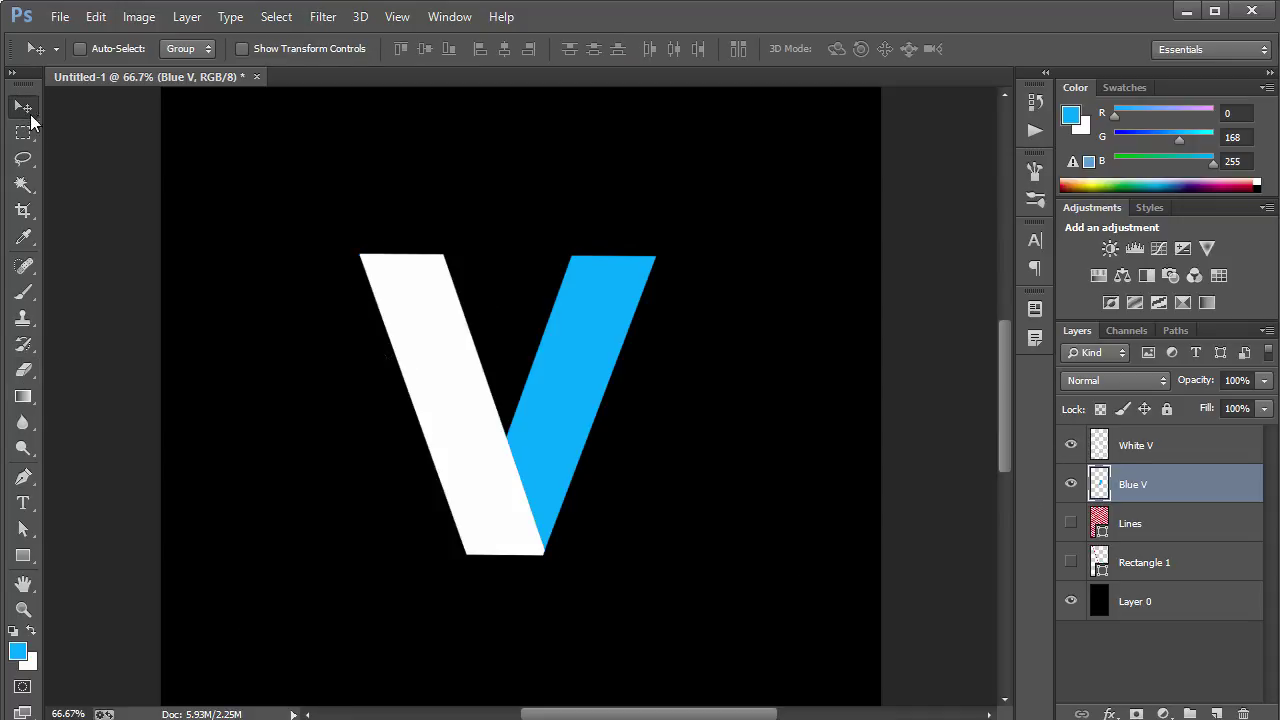
# Show the Lines layer, use its inverted selection to delete stripes from the White V layer, and hide Lines after deselecting
pyautogui.click(1071, 523)
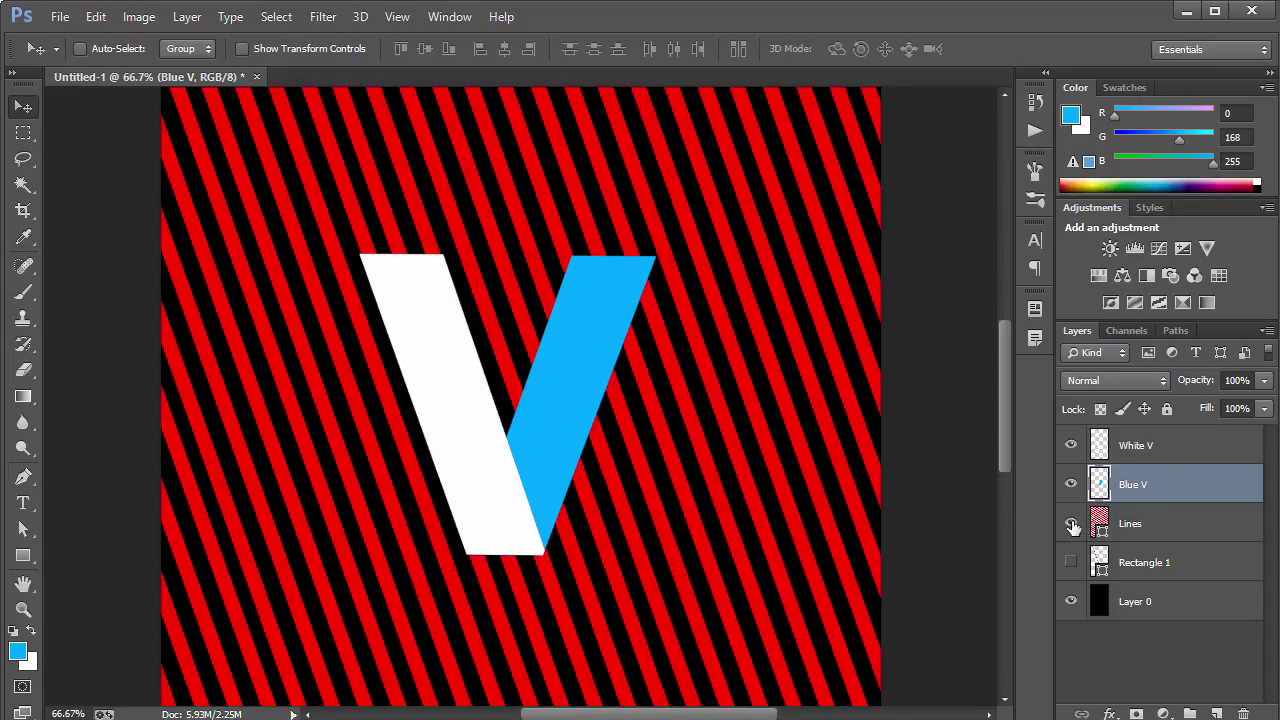
pyautogui.keyDown('ctrl'); pyautogui.click(1100, 523); pyautogui.keyUp('ctrl')
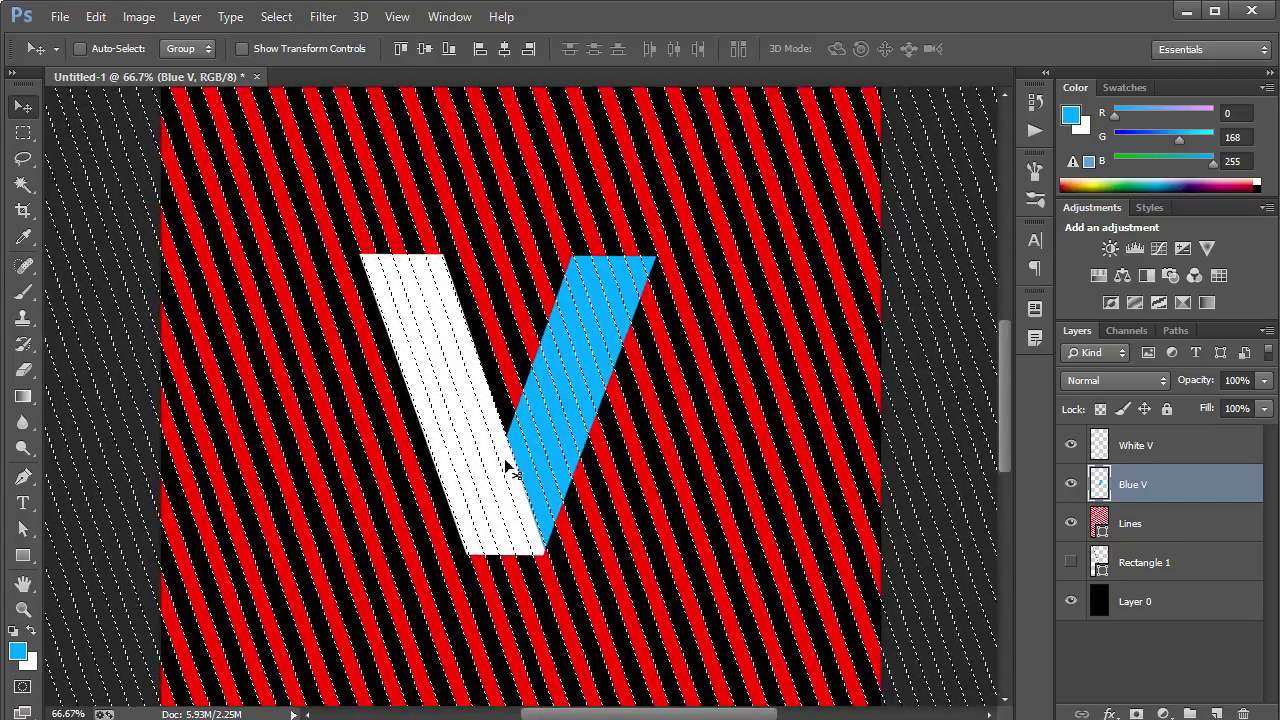
pyautogui.hotkey('ctrl', 'shift', 'i')
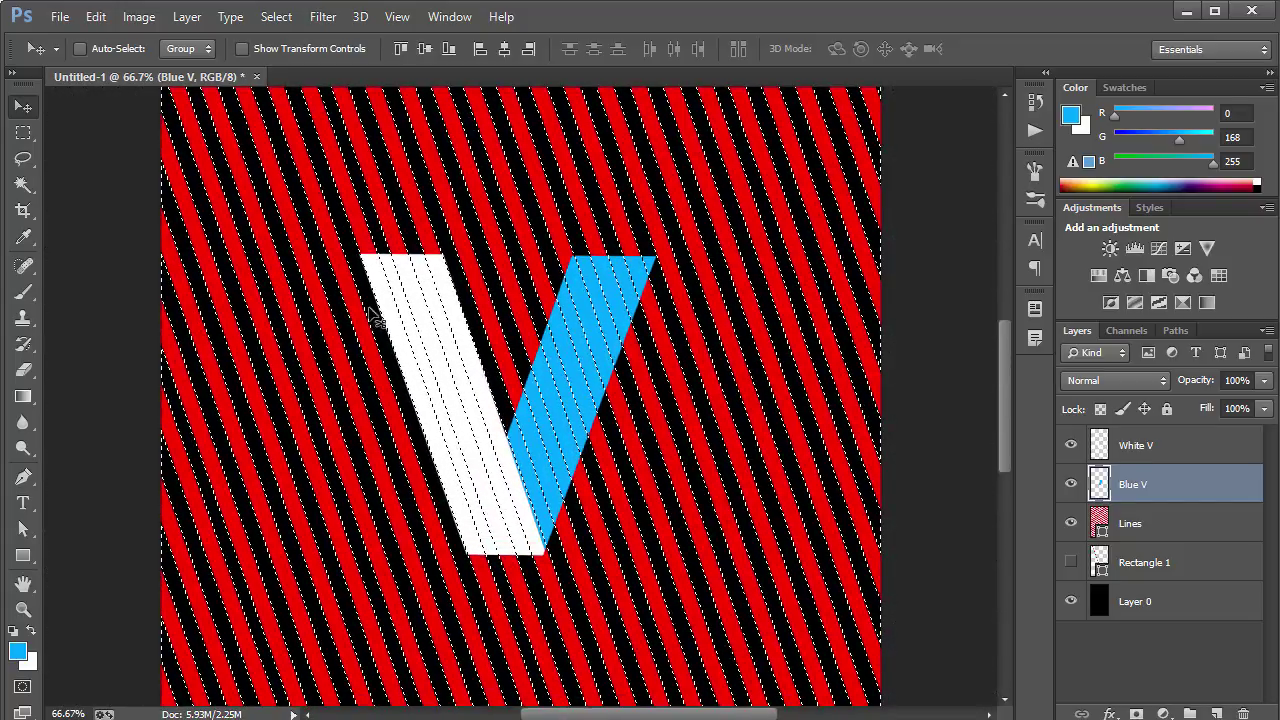
pyautogui.click(1162, 445)
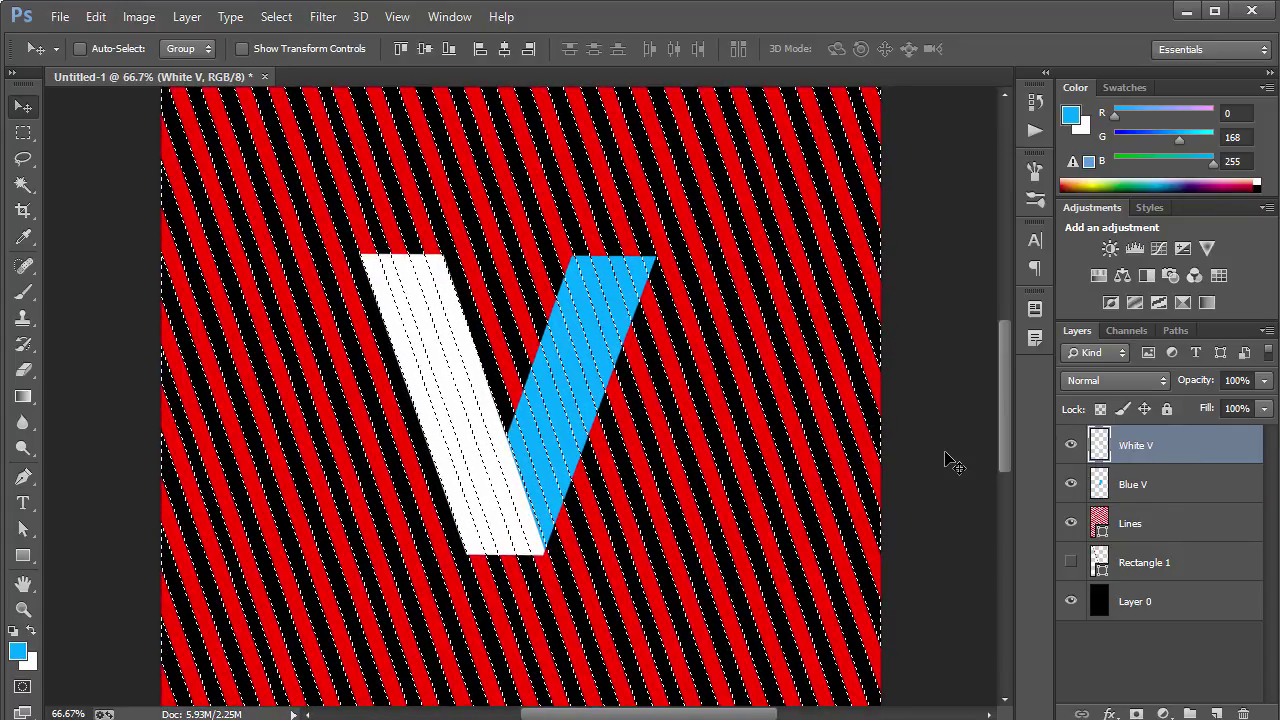
pyautogui.press('Delete')
pyautogui.hotkey('ctrl', 'd')
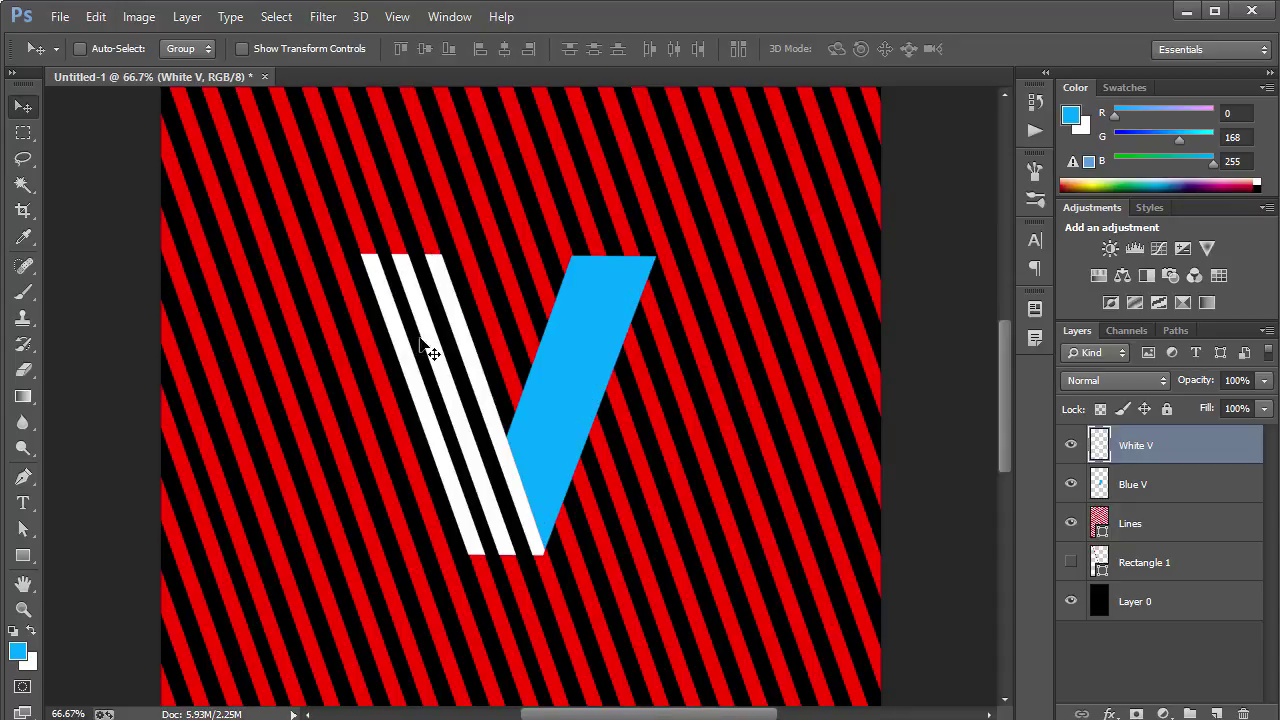
pyautogui.click(1071, 524)
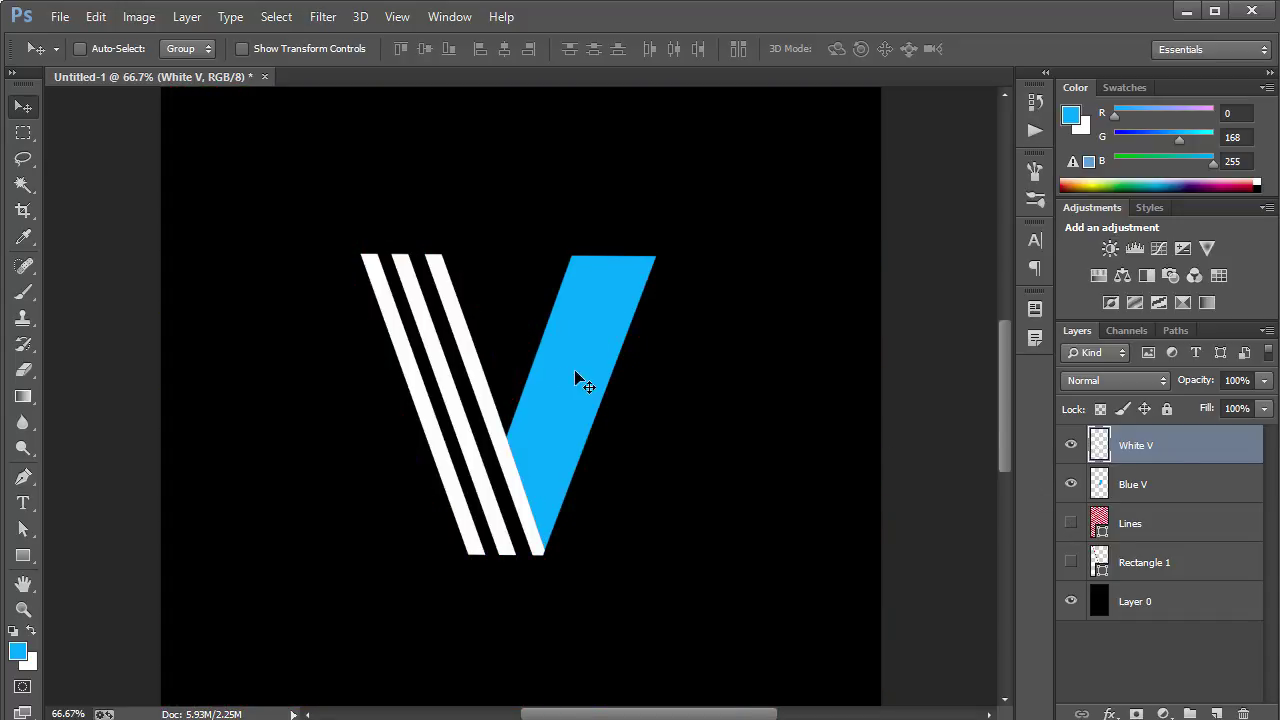
# Show the Lines layer again and flip it horizontally so its stripes slant like the blue stroke
pyautogui.click(1070, 524)
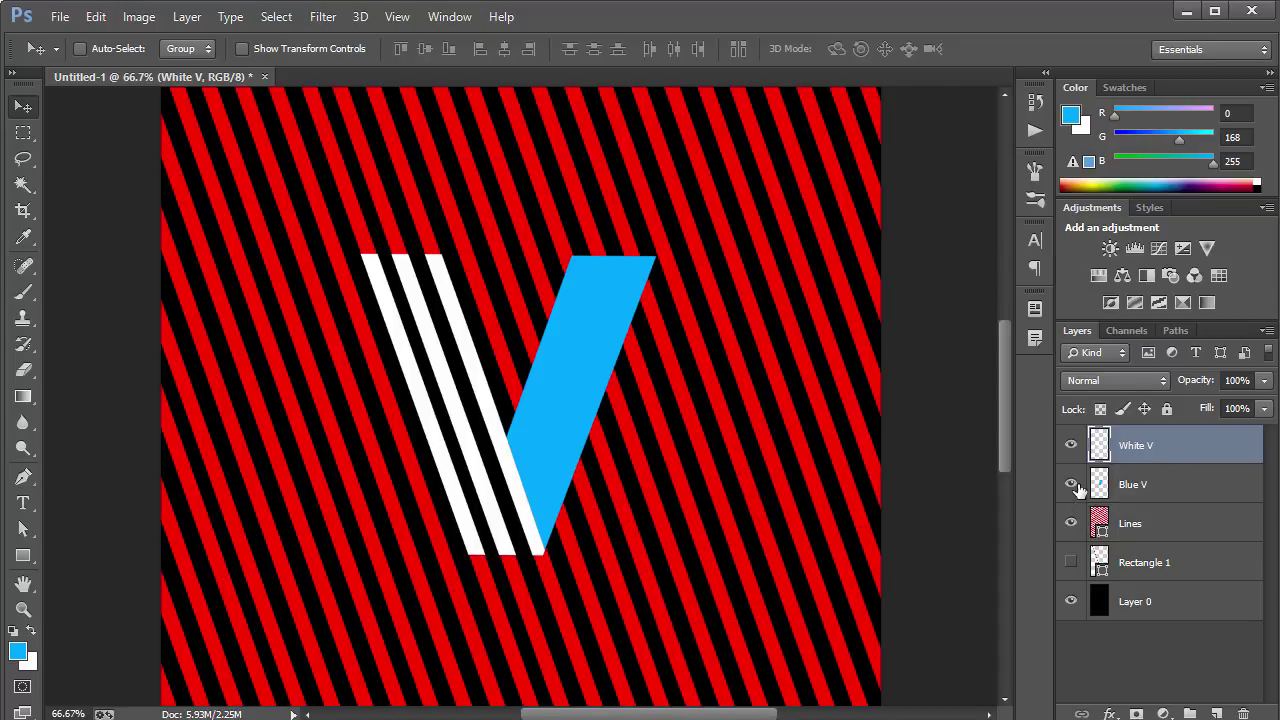
pyautogui.click(1130, 516)
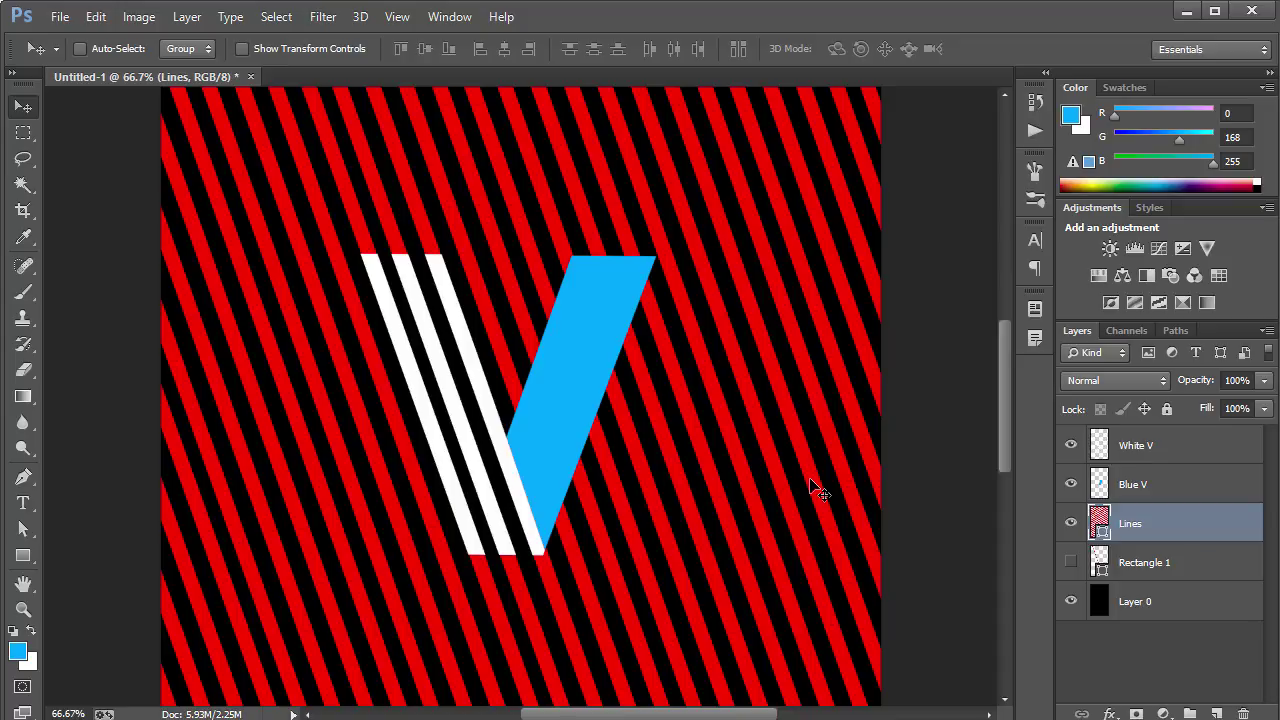
pyautogui.hotkey('ctrl', 't')
pyautogui.rightClick(670, 326)
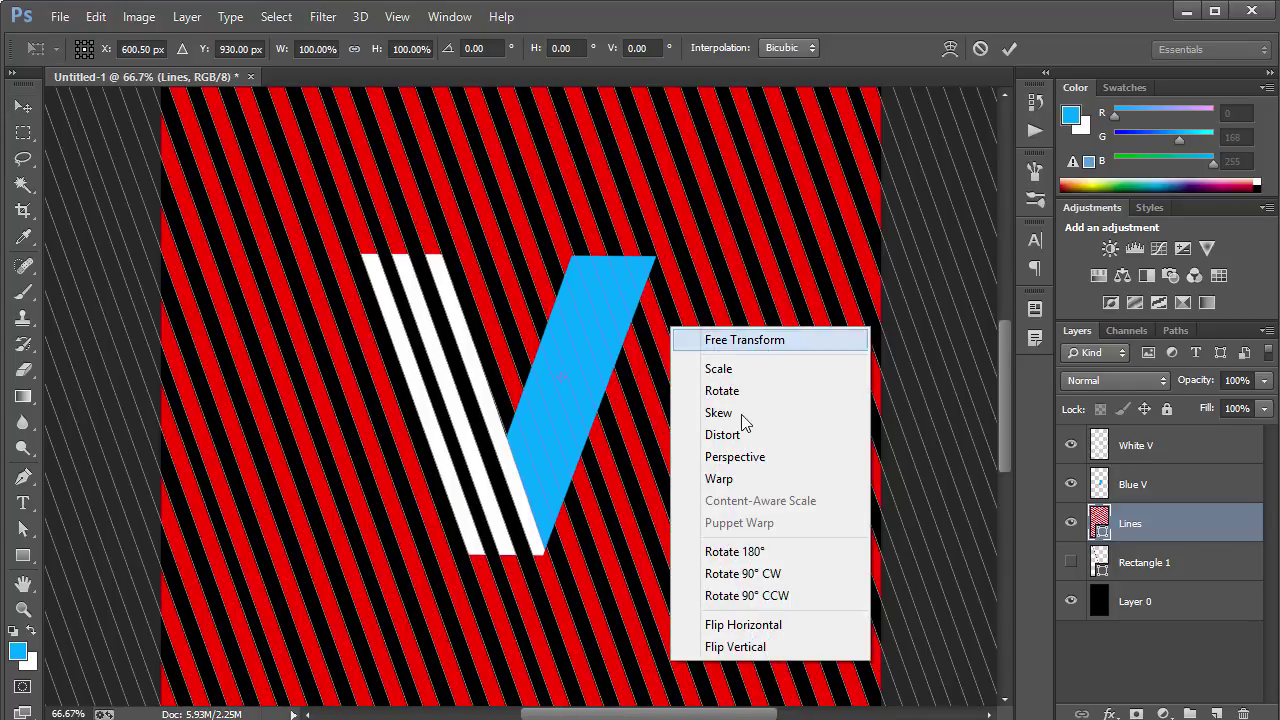
pyautogui.click(775, 626)
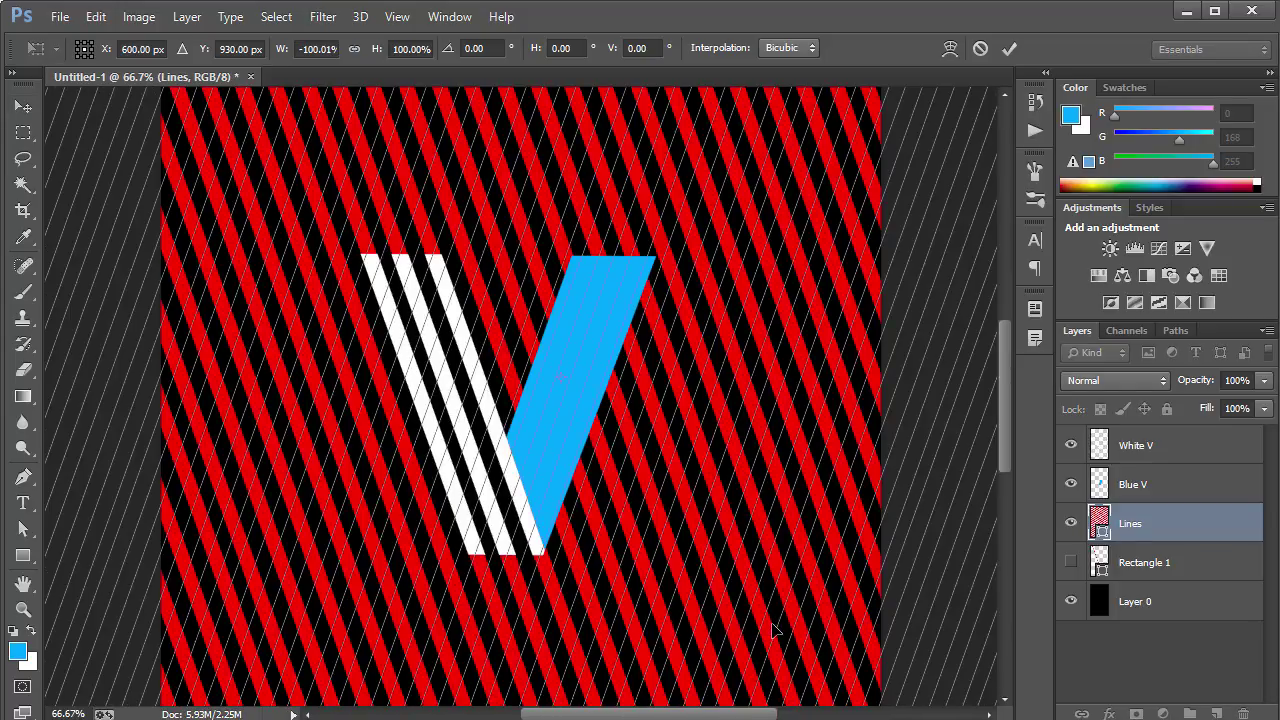
pyautogui.press('Return')
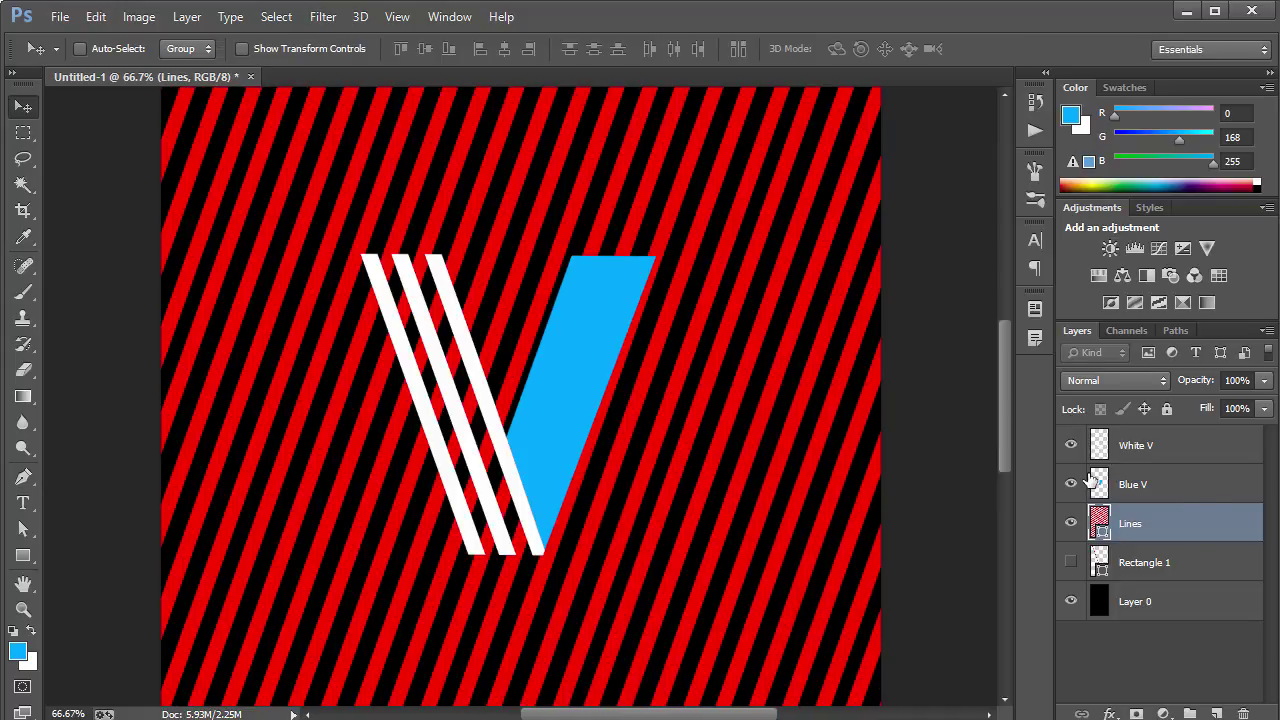
# Try cutting stripes out of the Blue V layer with the inverted Lines selection, and undo the deletion
pyautogui.keyDown('ctrl'); pyautogui.click(1100, 518); pyautogui.keyUp('ctrl')
pyautogui.click(1167, 485)
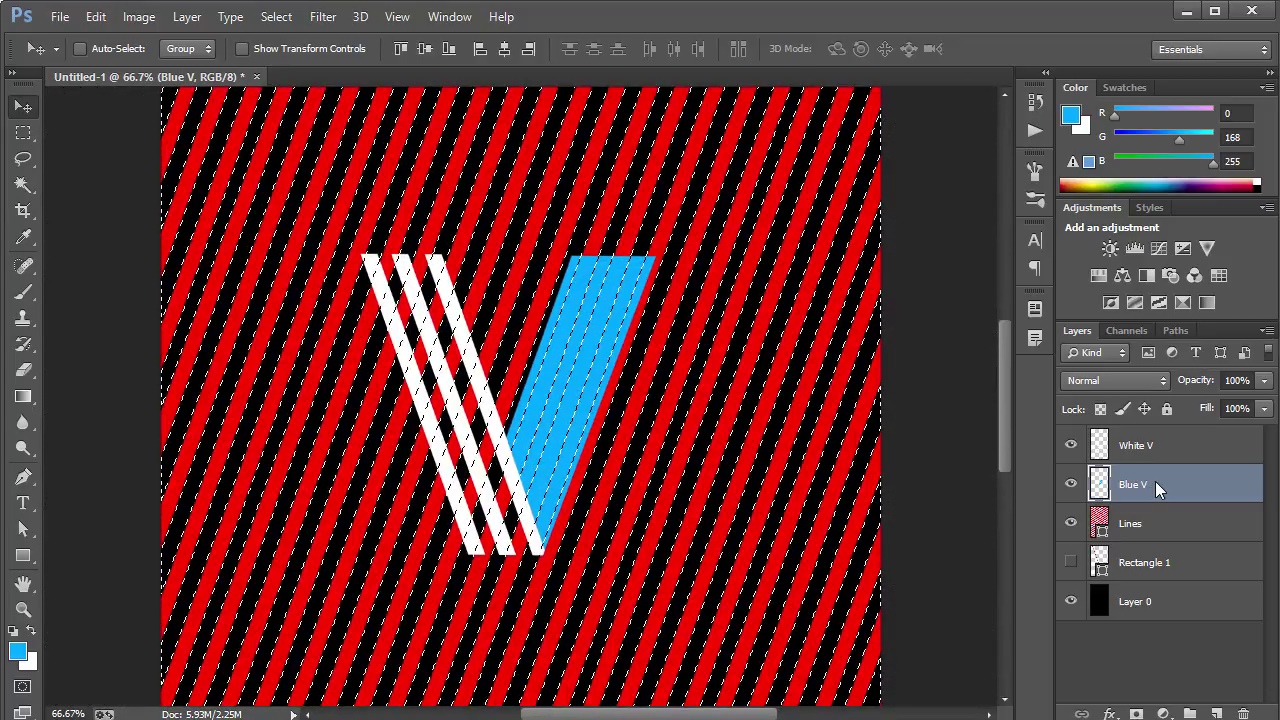
pyautogui.press('Delete')
pyautogui.hotkey('ctrl', 'd')
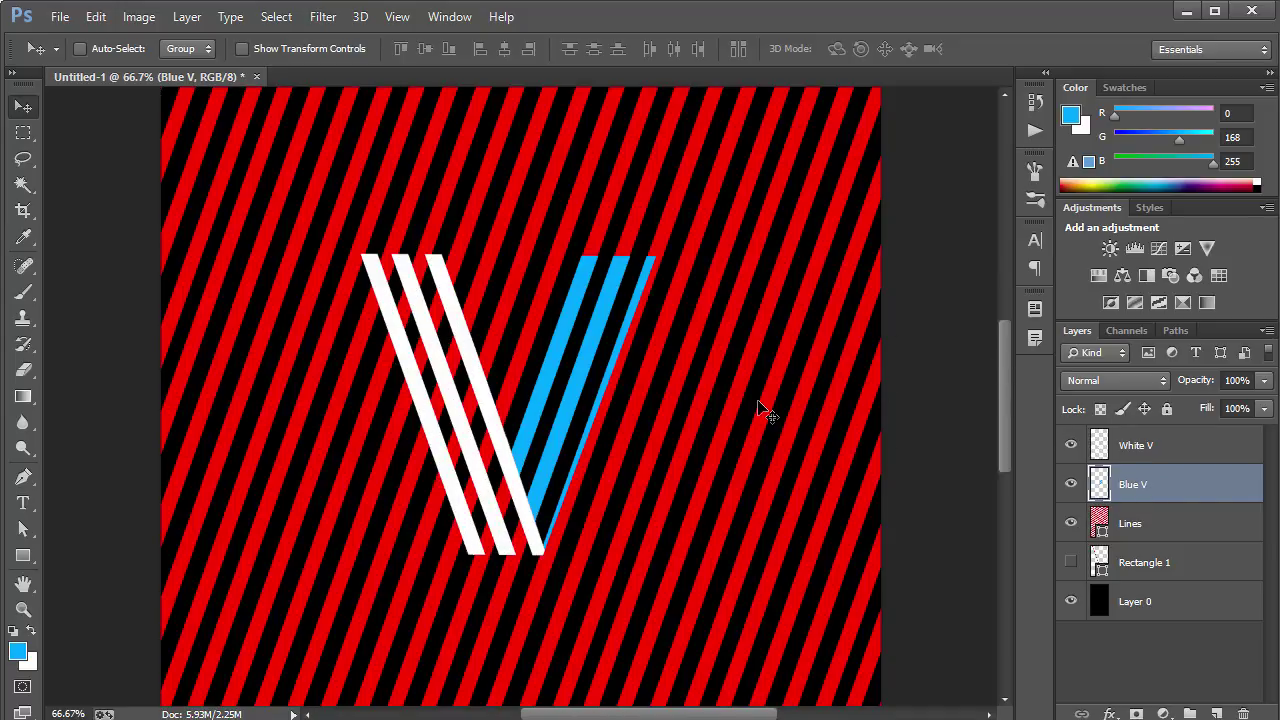
pyautogui.hotkey('ctrl', 'shift', 'd')
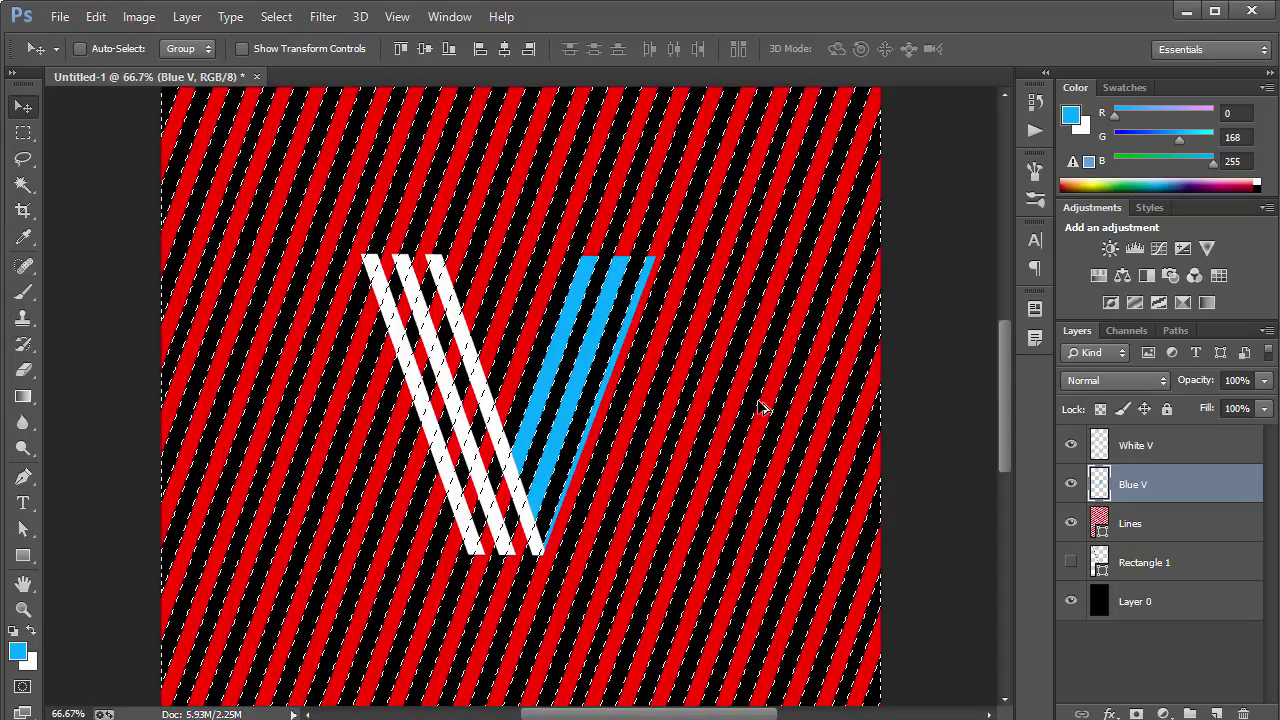
pyautogui.hotkey('ctrl', 'z')
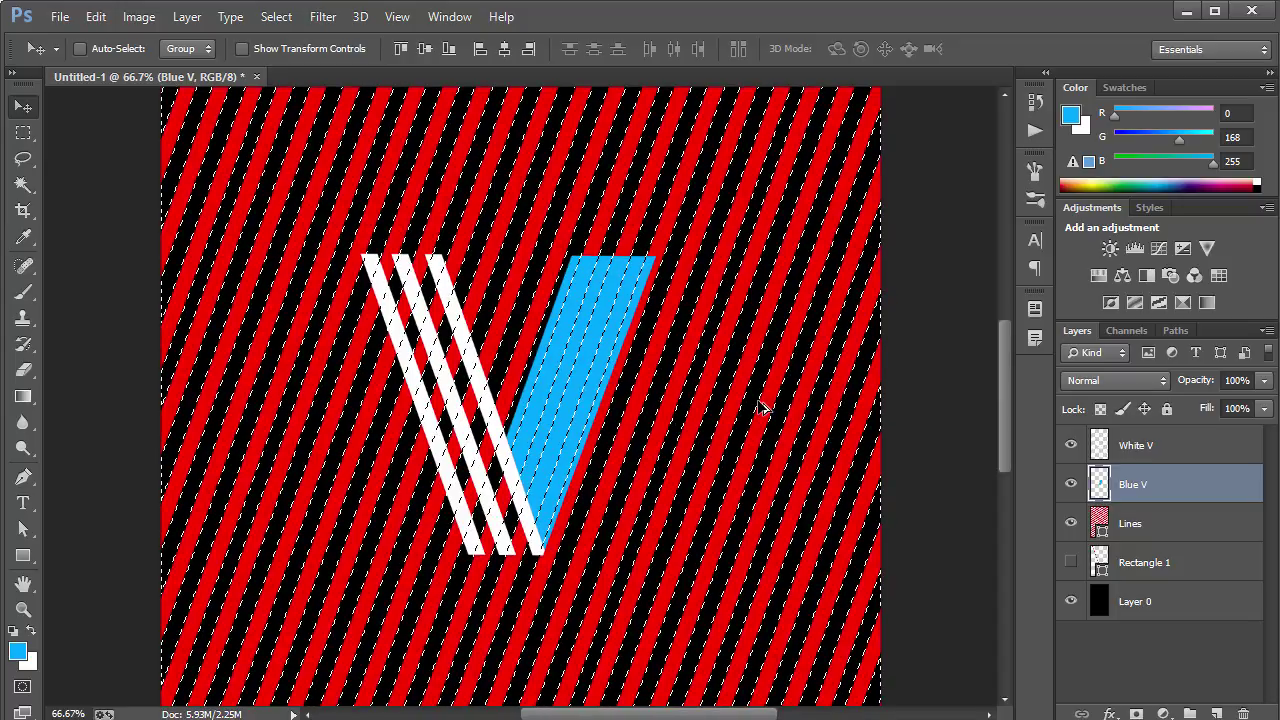
# Clear the selection and nudge the Lines layer 12 px to the left to align its stripes with the blue stroke's edges
pyautogui.hotkey('alt', '[')
pyautogui.hotkey('ctrl', 'd')
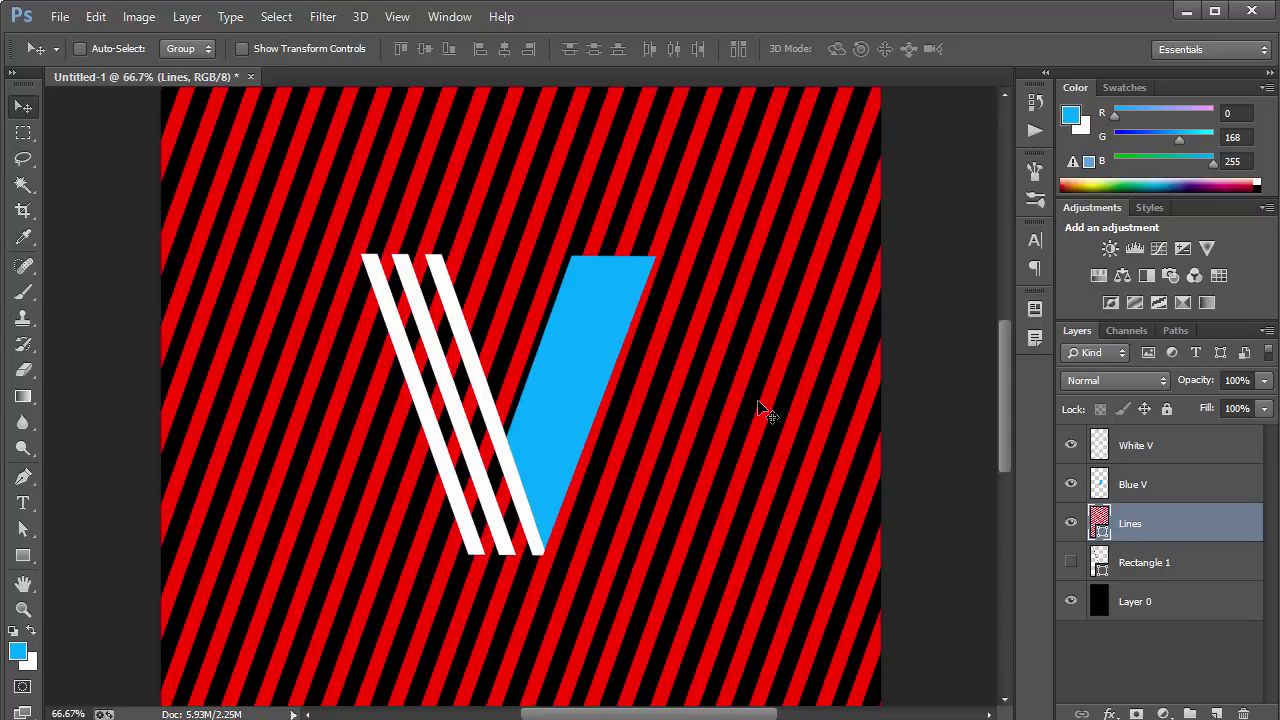
pyautogui.hotkey('shift', 'Right')
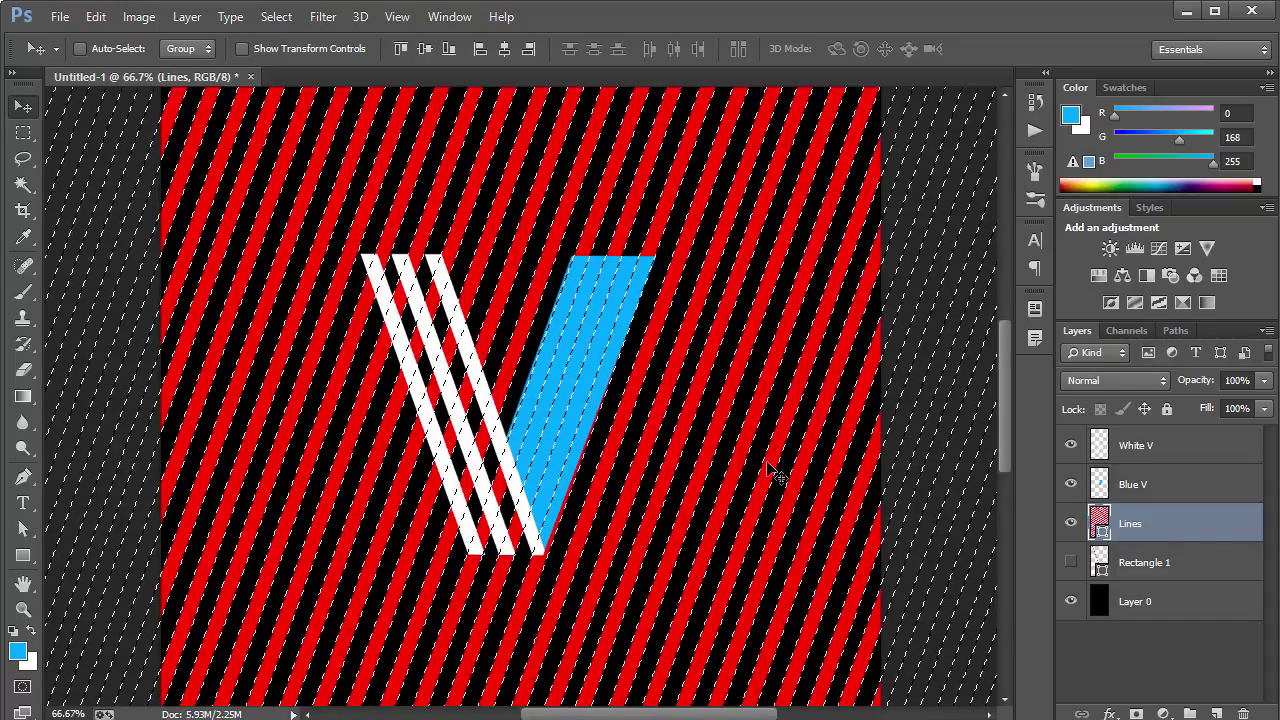
# Invert the loaded Lines selection, delete those stripes from the Blue V layer, and deselect
pyautogui.press('Delete')
pyautogui.press('Return')
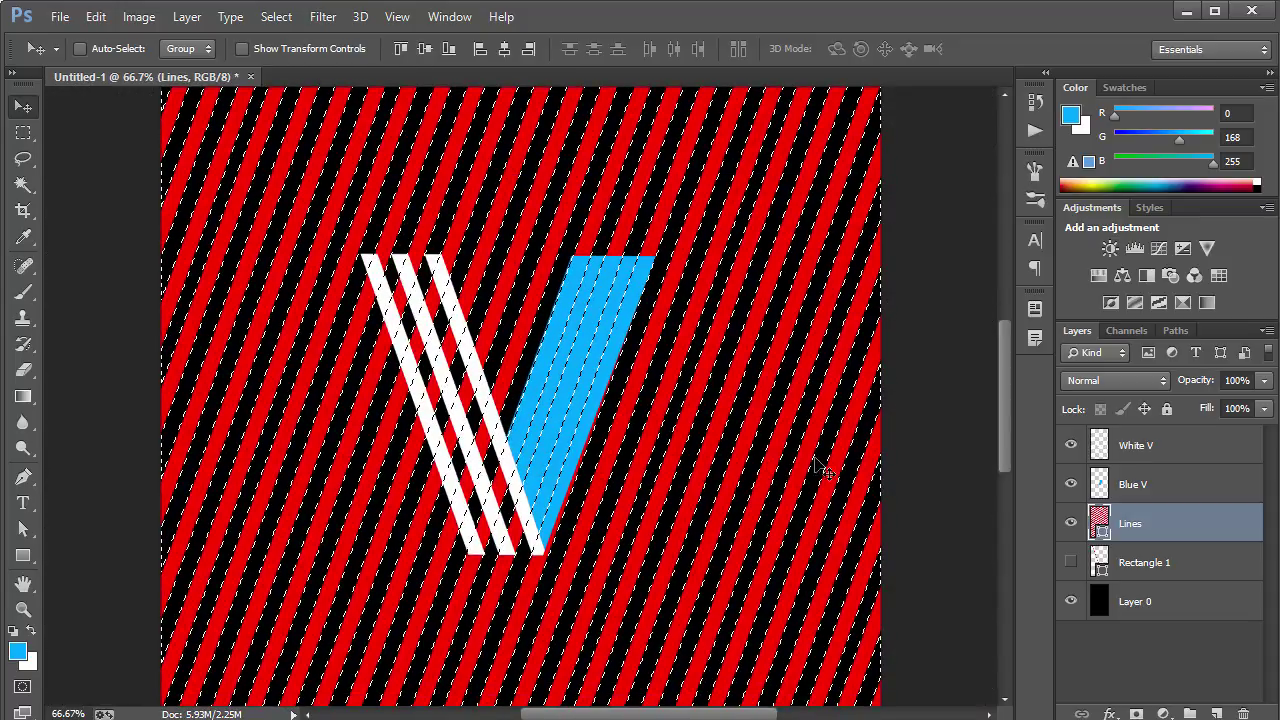
pyautogui.click(1136, 474)
pyautogui.press('Delete')
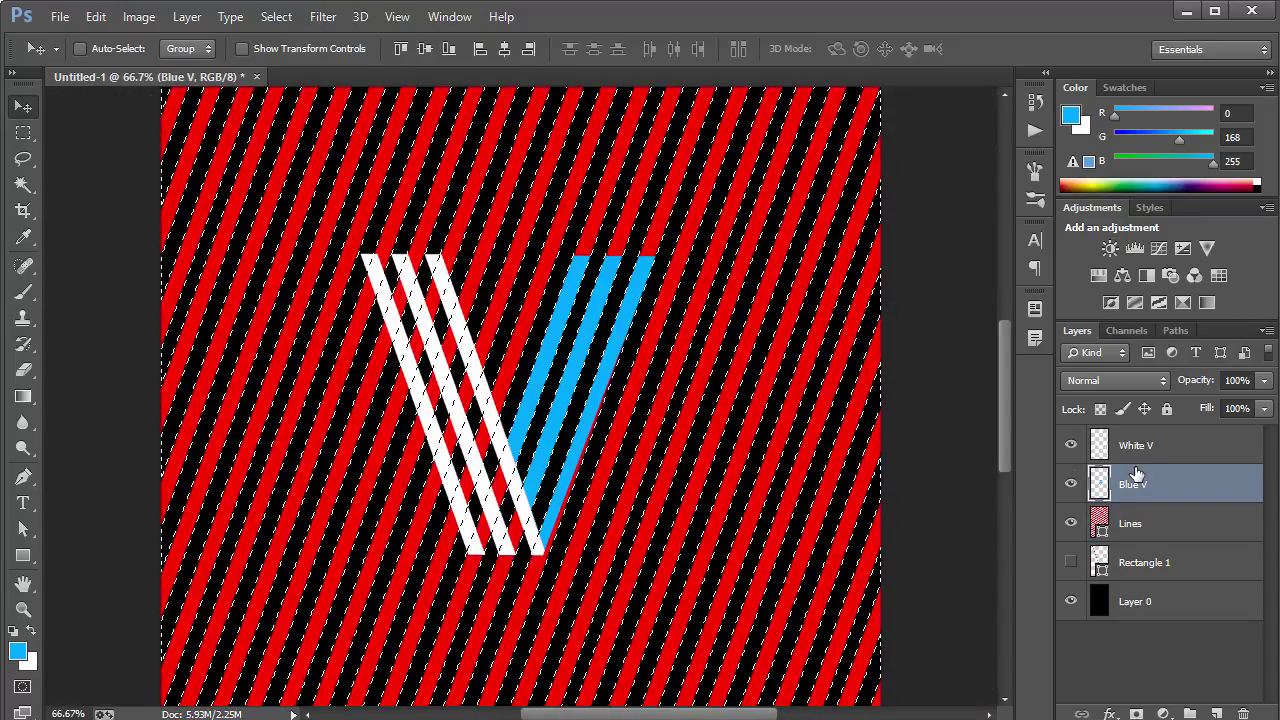
pyautogui.hotkey('ctrl', 'd')
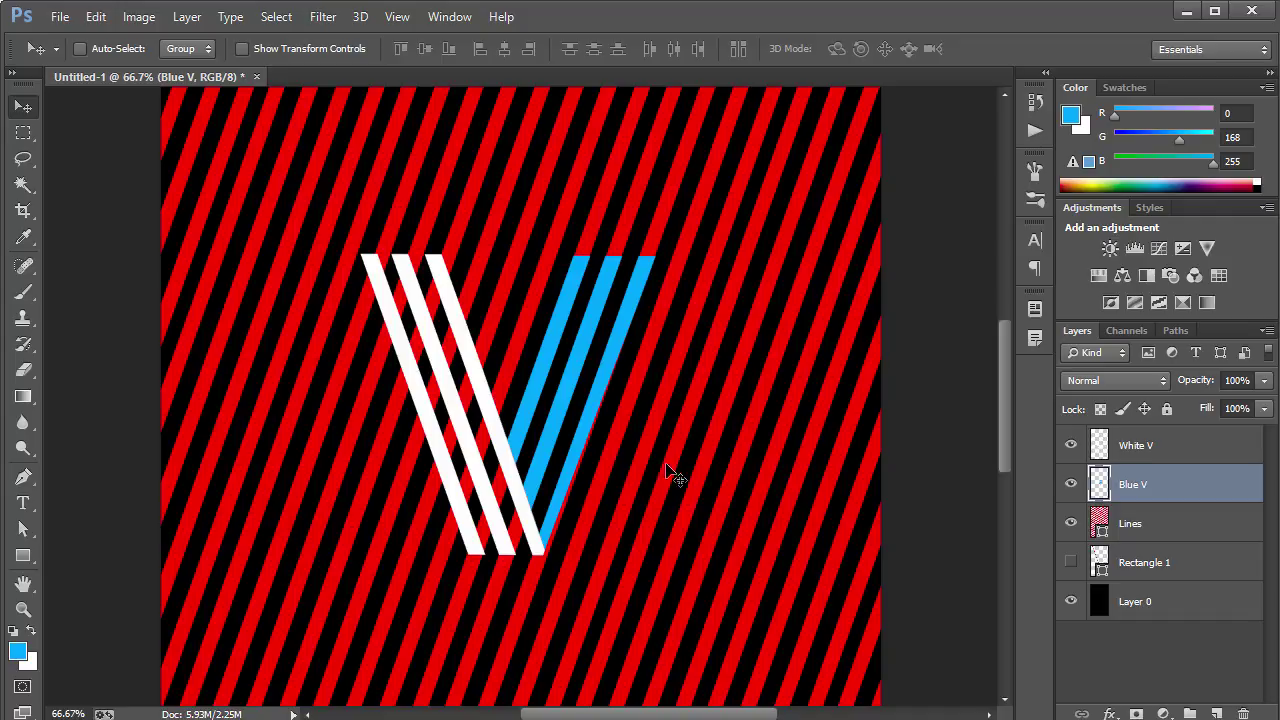
# Flip the Lines layer horizontally back to the slant of the white stroke
pyautogui.rightClick(1182, 522)
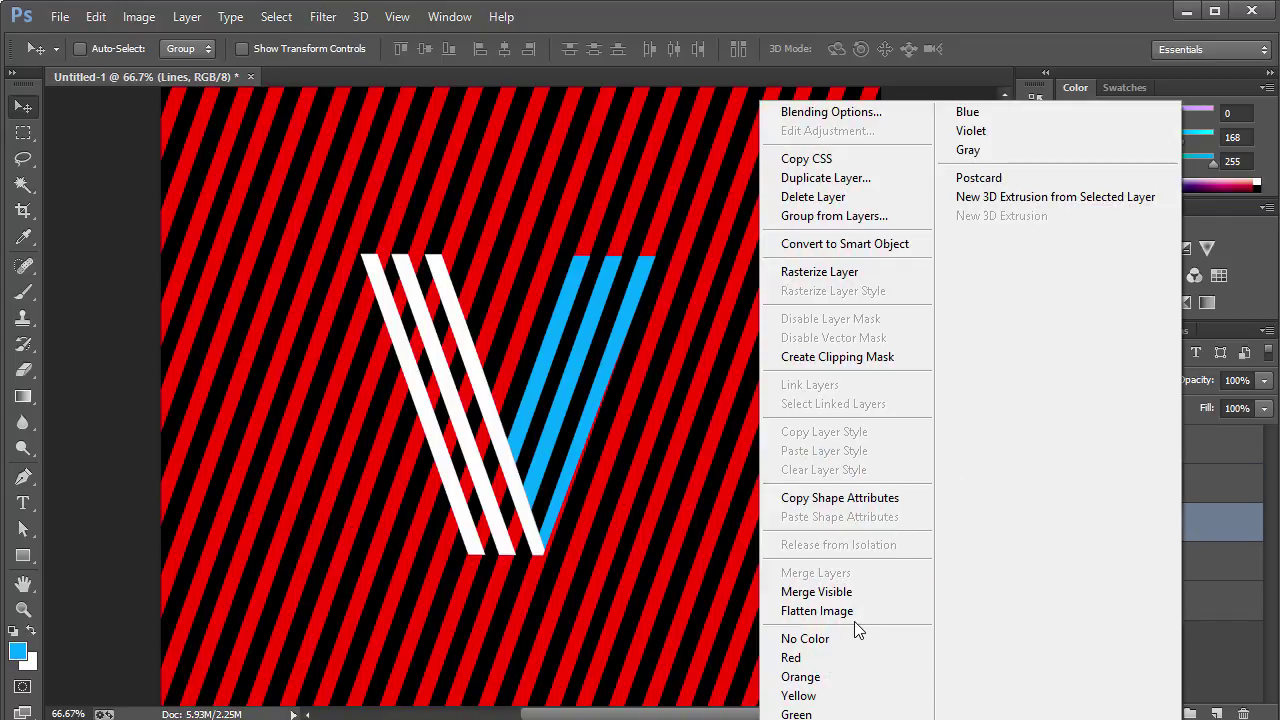
pyautogui.press('Escape')
pyautogui.hotkey('ctrl', 't')
pyautogui.rightClick(737, 508)
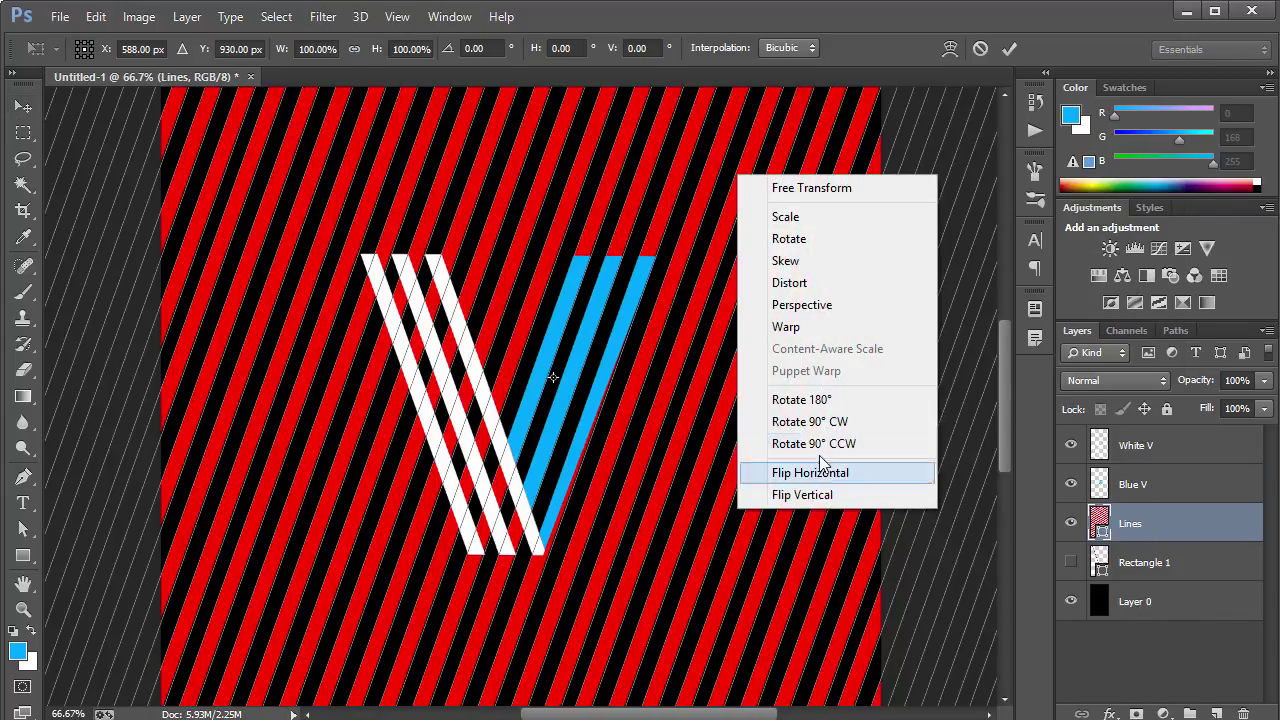
pyautogui.click(827, 476)
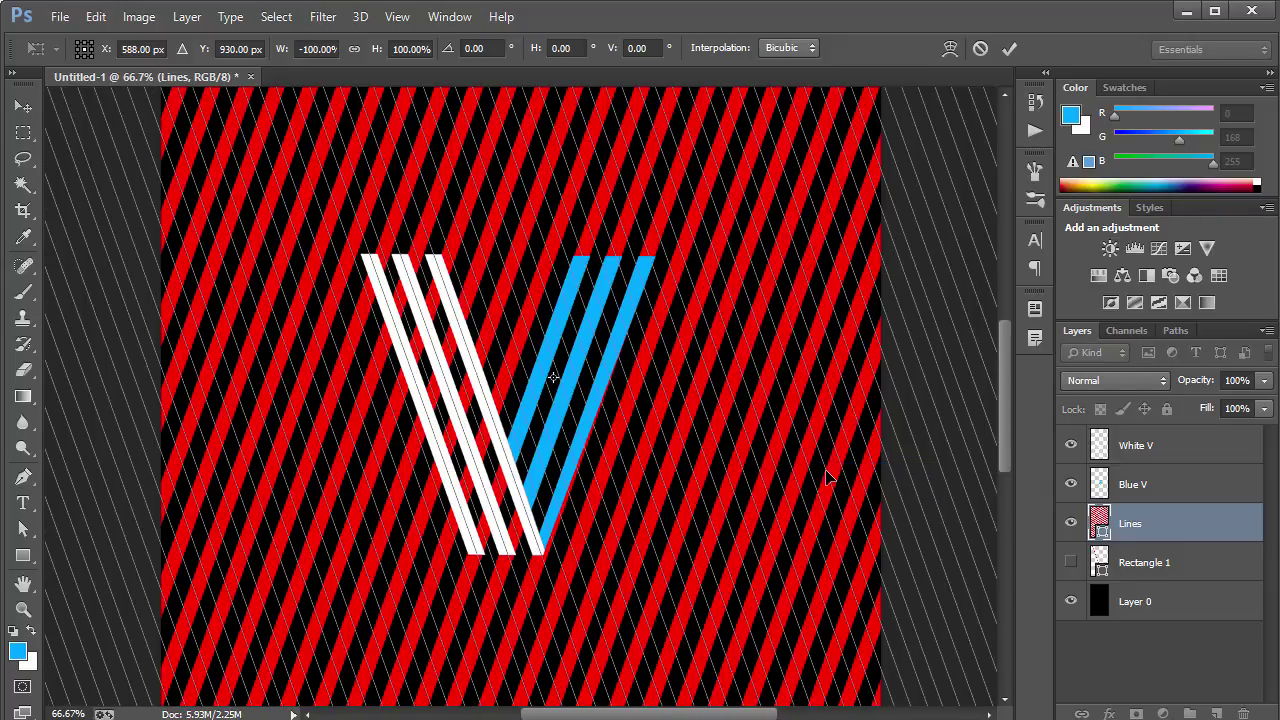
pyautogui.press('Return')
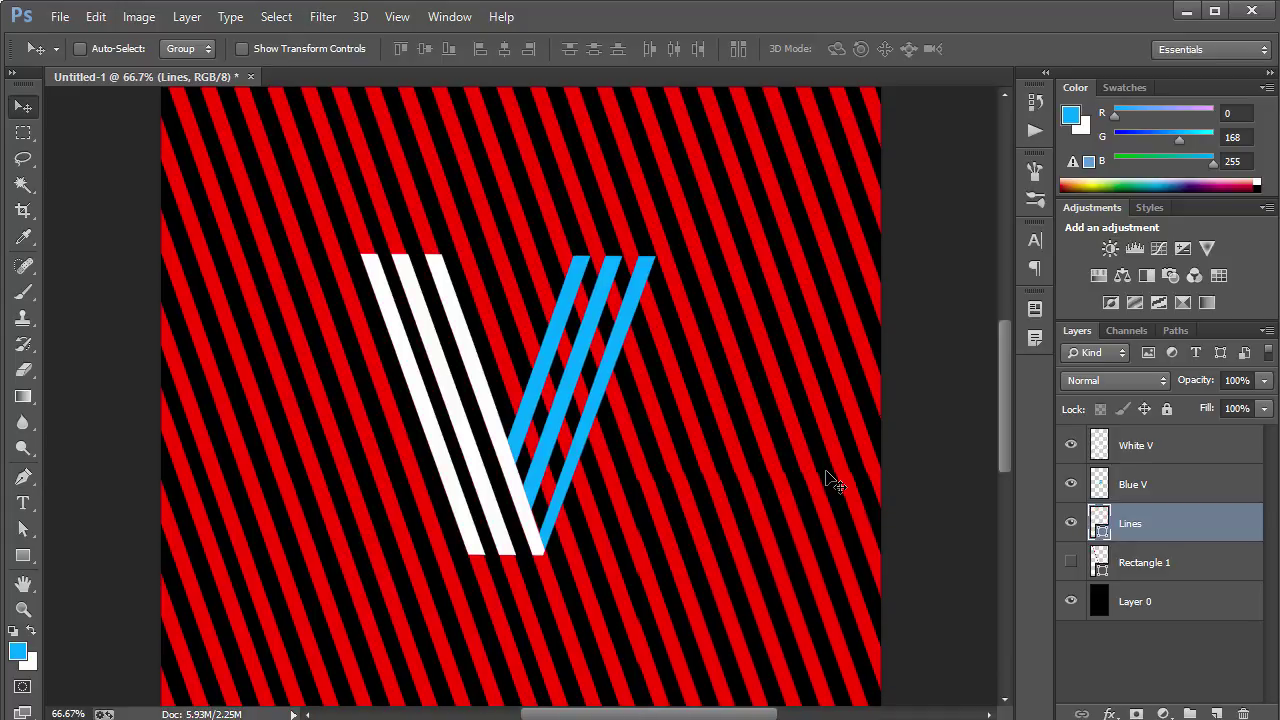
# Rasterize the Lines shape layer
pyautogui.hotkey('ctrl', '-')
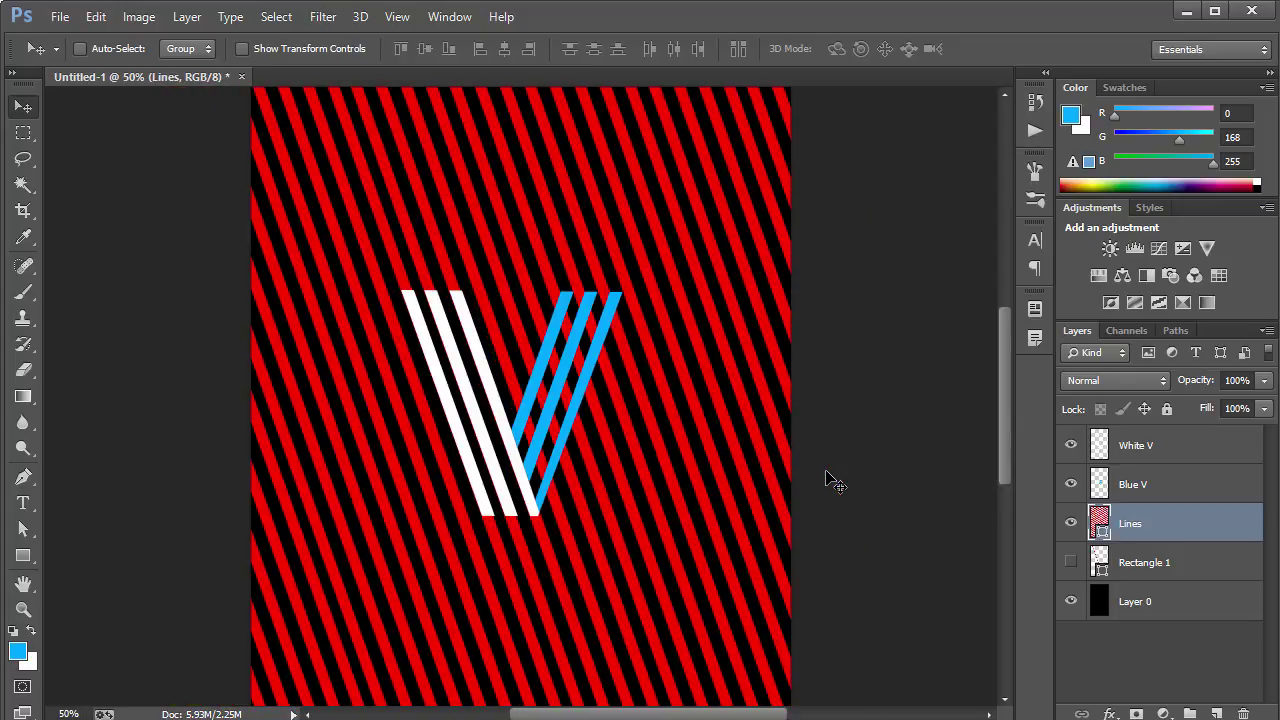
pyautogui.rightClick(1189, 519)
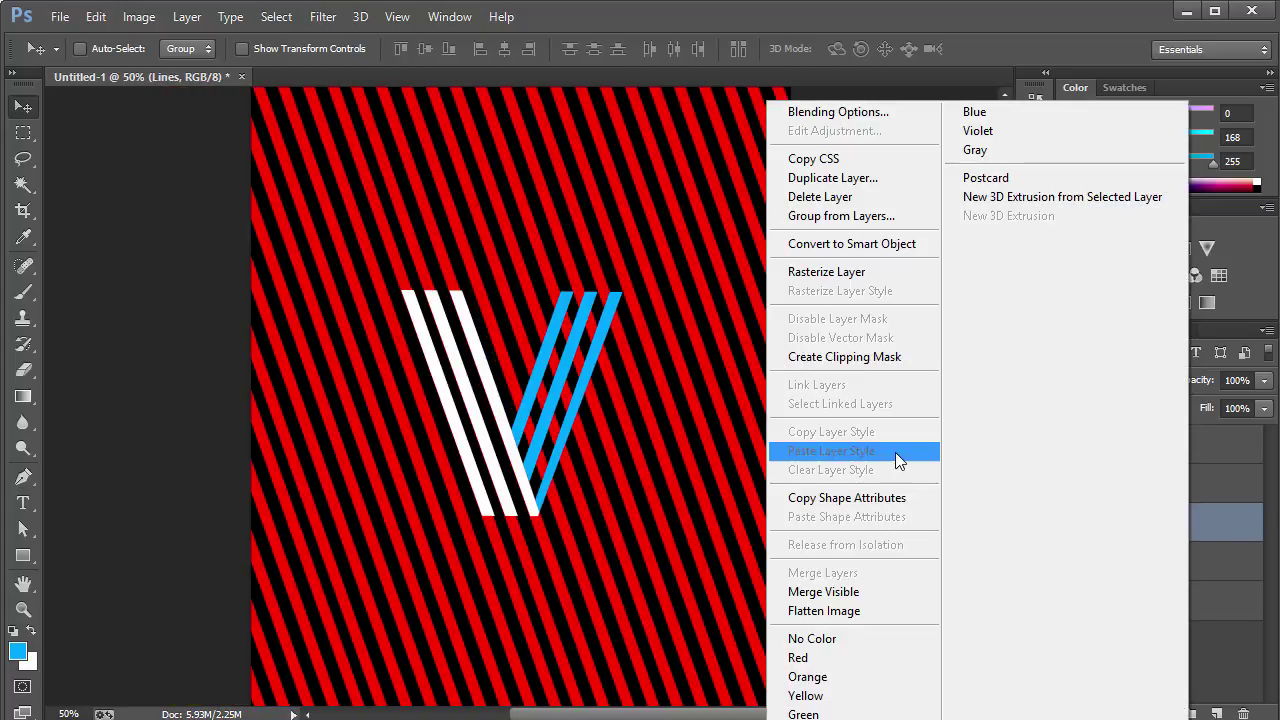
pyautogui.click(845, 274)
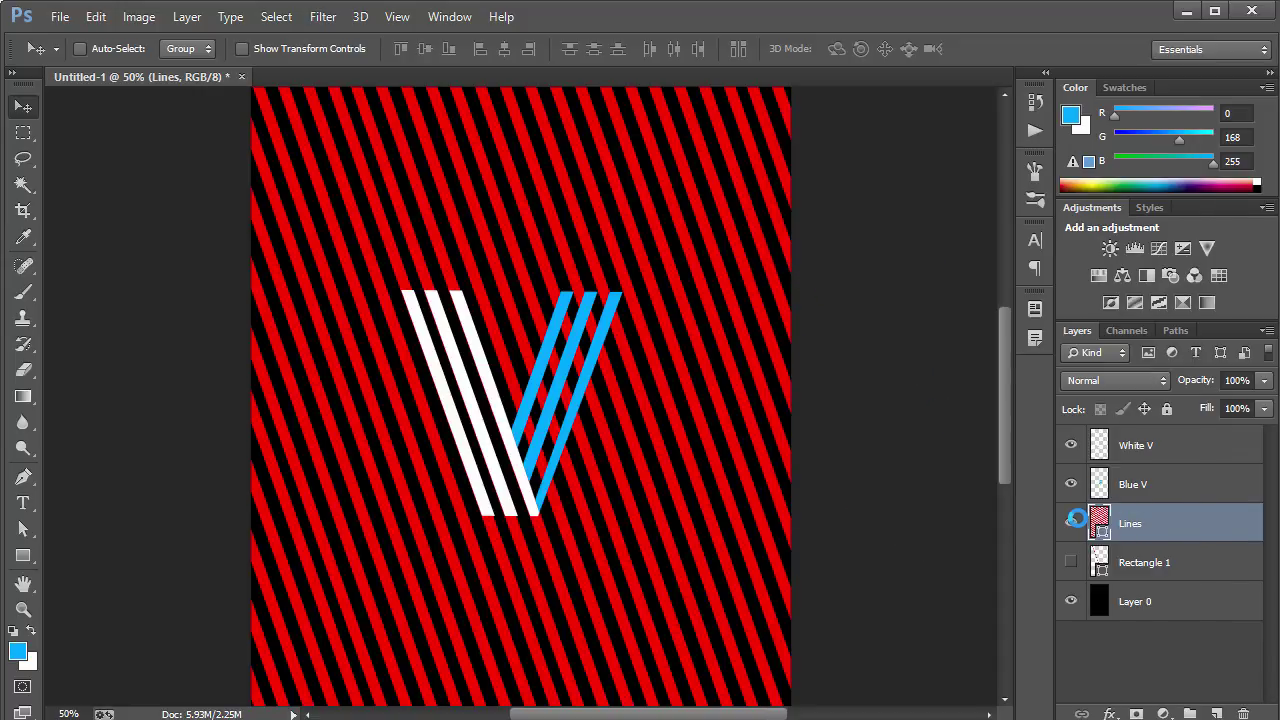
# Add a Color Overlay in near-black teal 011014 to the Lines layer and collapse its effects list
pyautogui.doubleClick(1186, 520)
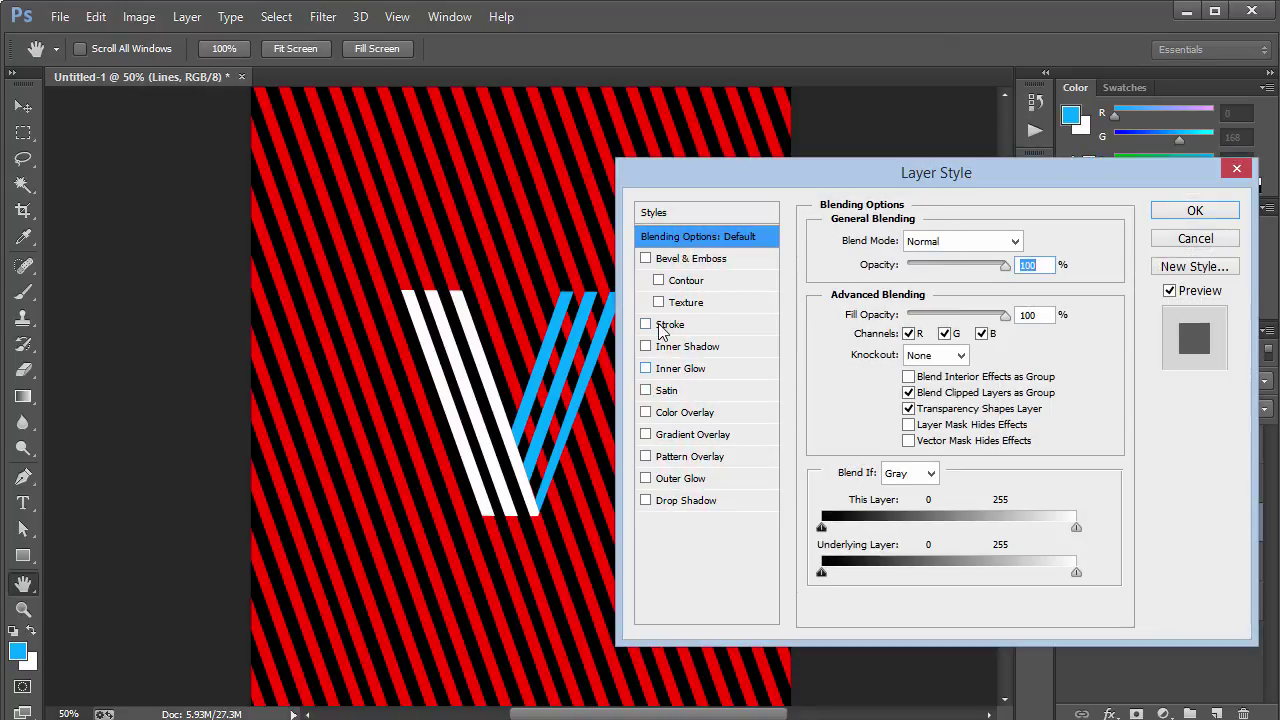
pyautogui.click(677, 412)
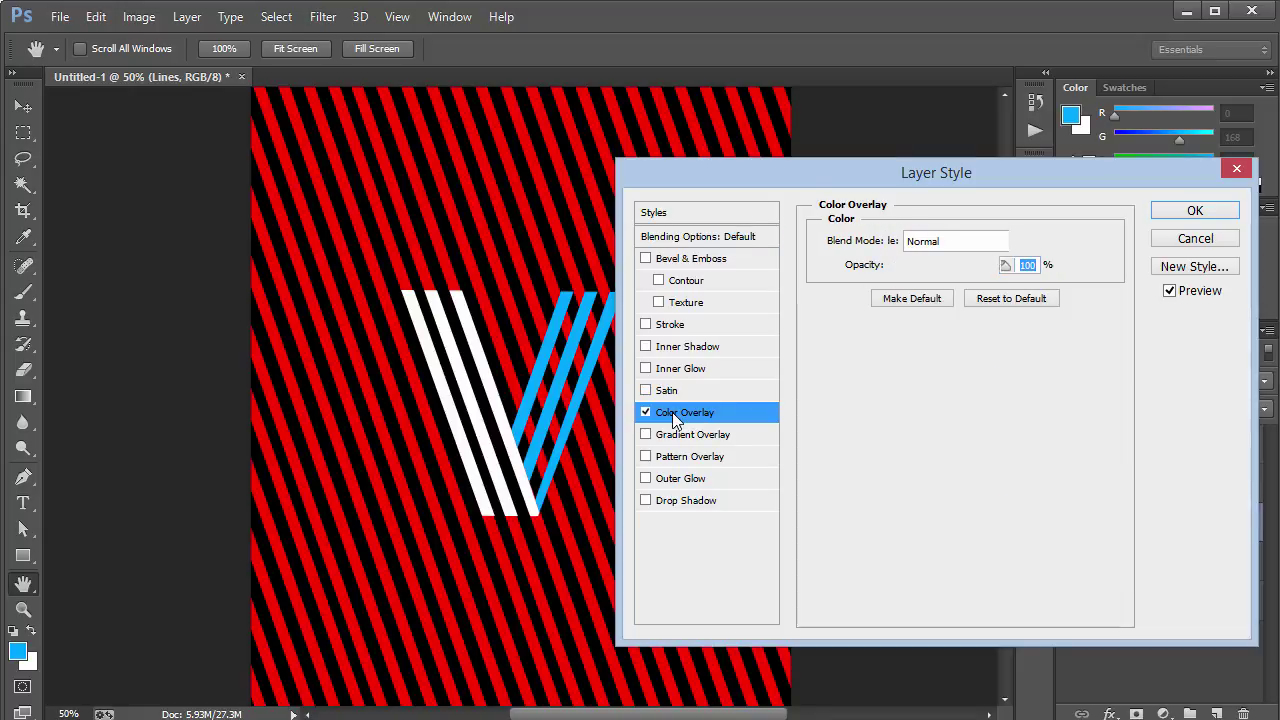
pyautogui.click(1027, 240)
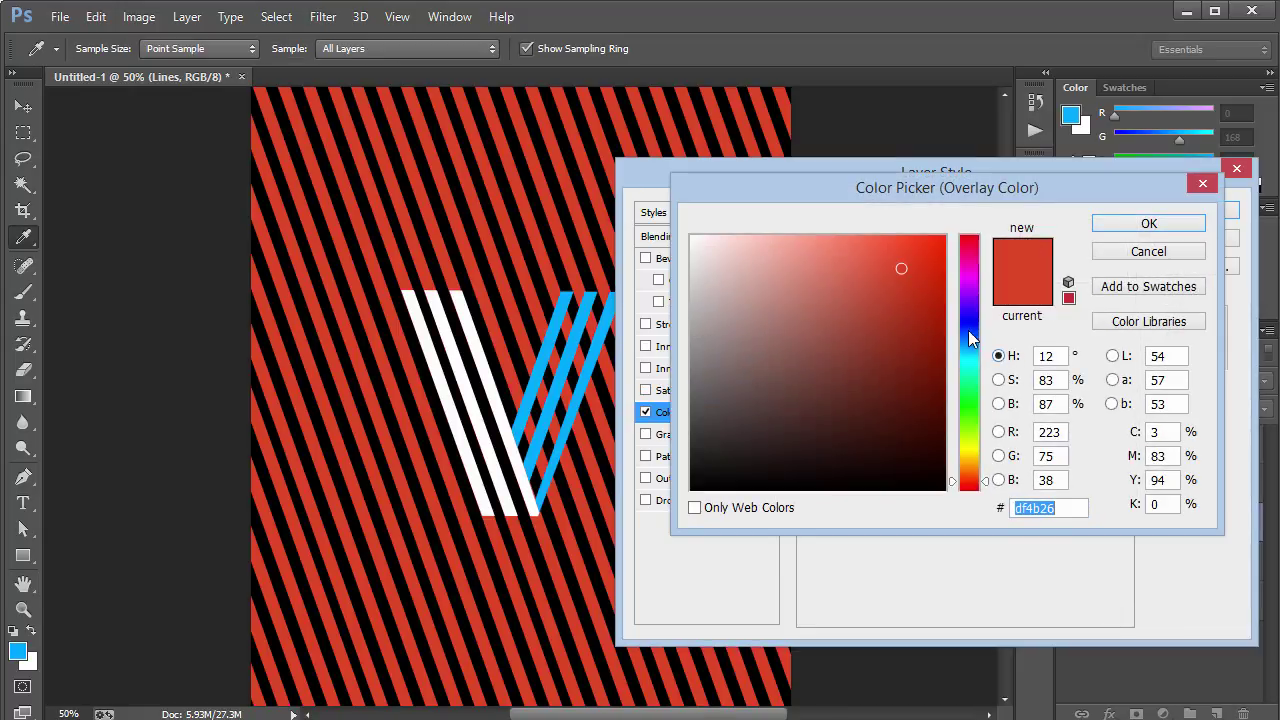
pyautogui.moveTo(960, 322)
pyautogui.mouseDown()
pyautogui.moveTo(971, 357)
pyautogui.moveTo(968, 341)
pyautogui.mouseUp()
pyautogui.click(929, 451)
pyautogui.moveTo(929, 451); pyautogui.dragTo(927, 459)
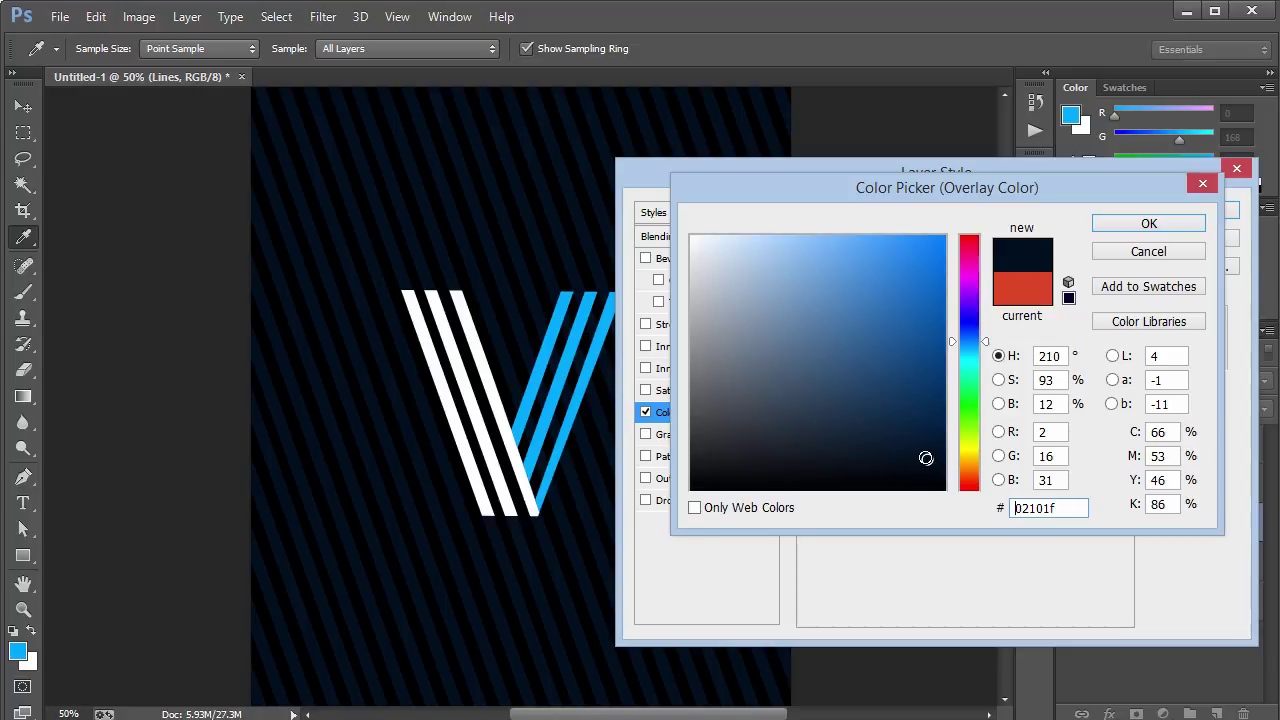
pyautogui.click(986, 342)
pyautogui.moveTo(986, 342); pyautogui.dragTo(986, 349)
pyautogui.click(988, 356)
pyautogui.click(920, 457)
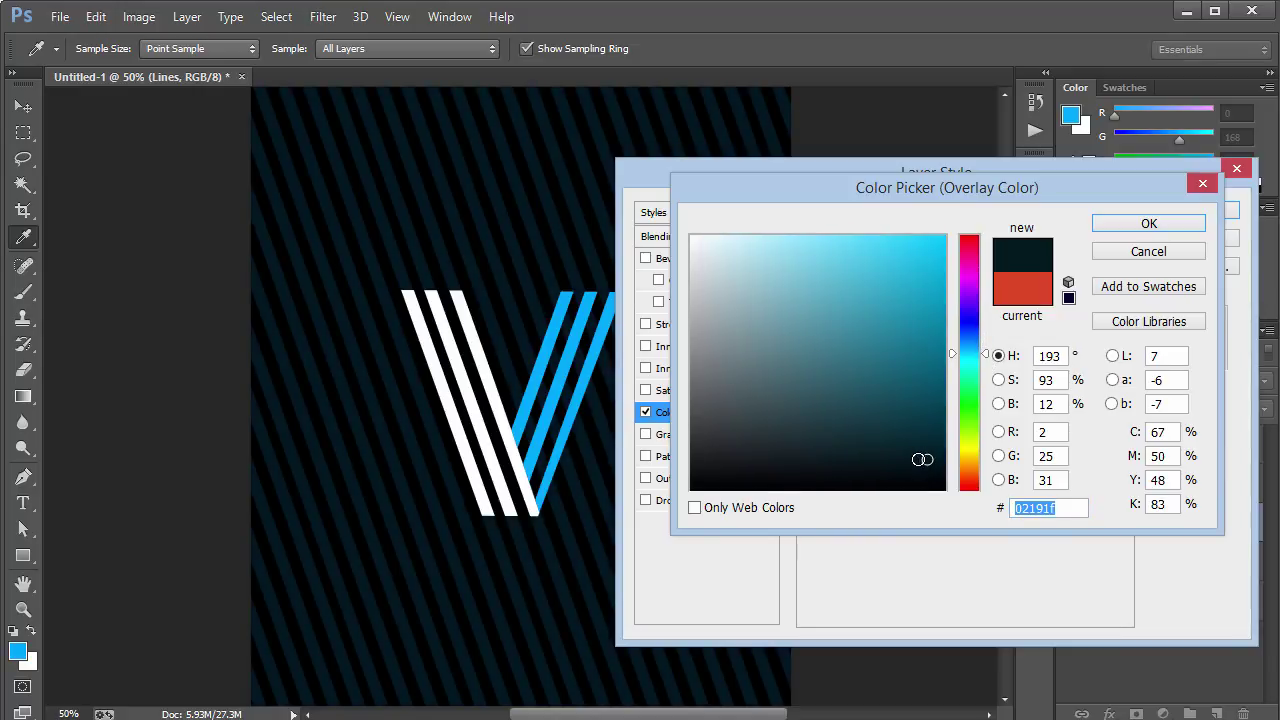
pyautogui.moveTo(922, 463); pyautogui.dragTo(925, 469)
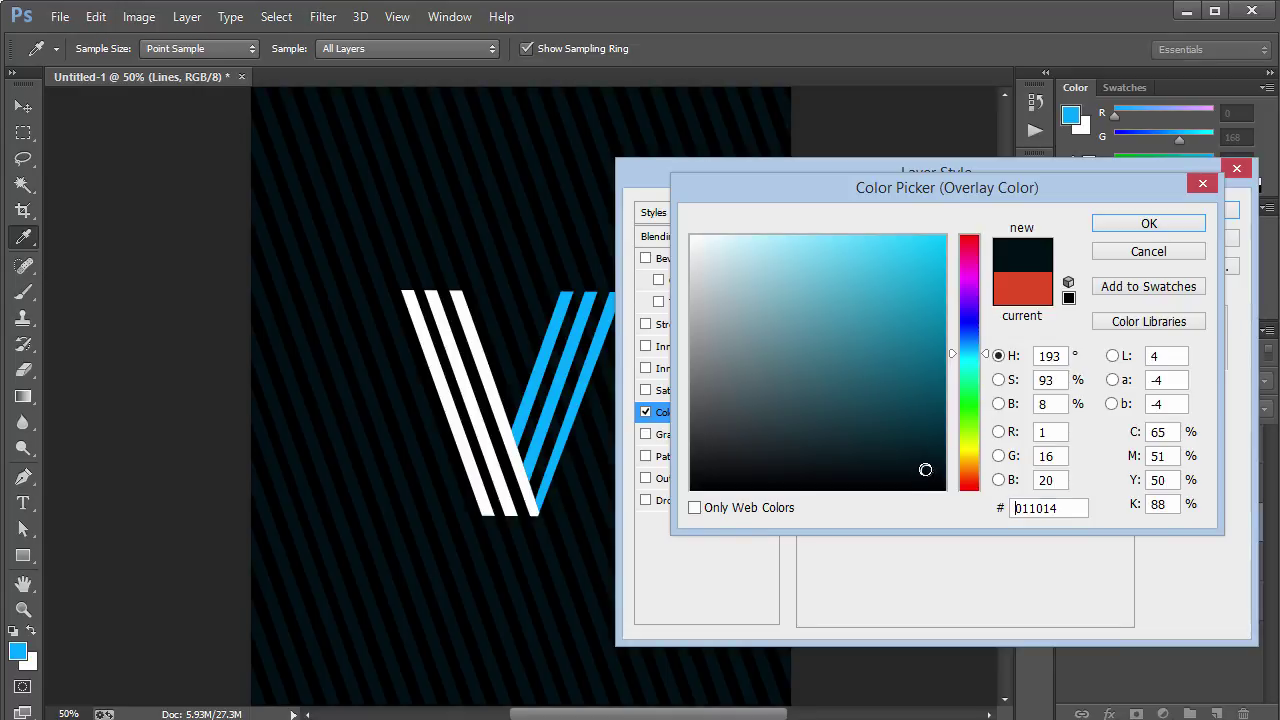
pyautogui.click(1118, 284)
pyautogui.click(1146, 224)
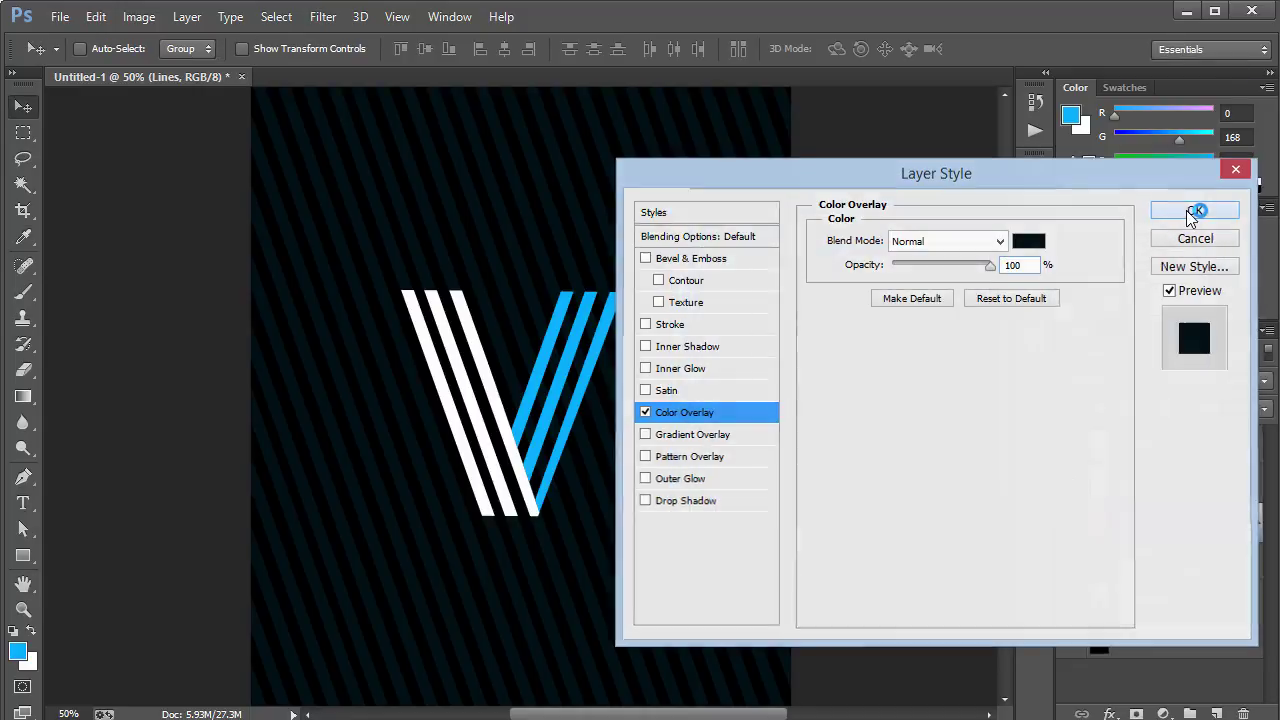
pyautogui.click(1187, 211)
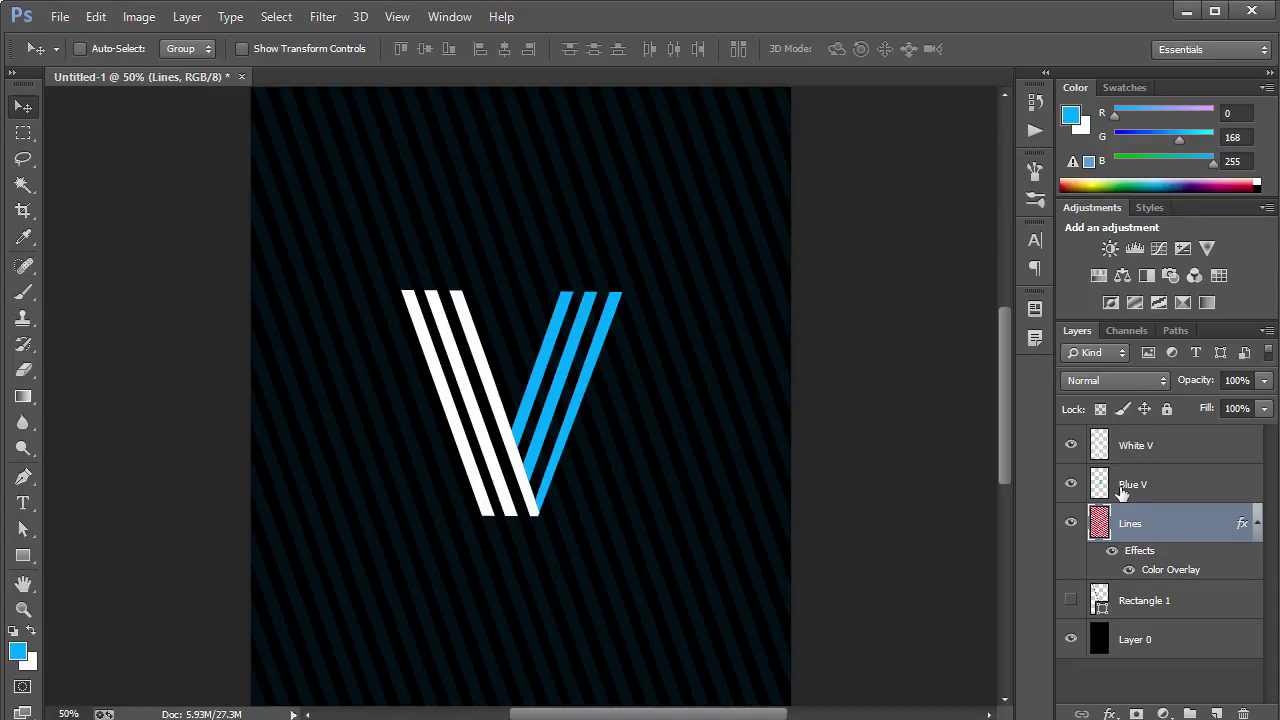
pyautogui.click(1256, 523)
# Duplicate the Blue V layer and apply a Gaussian Blur with a 6-pixel radius to the copy
pyautogui.click(1178, 490)
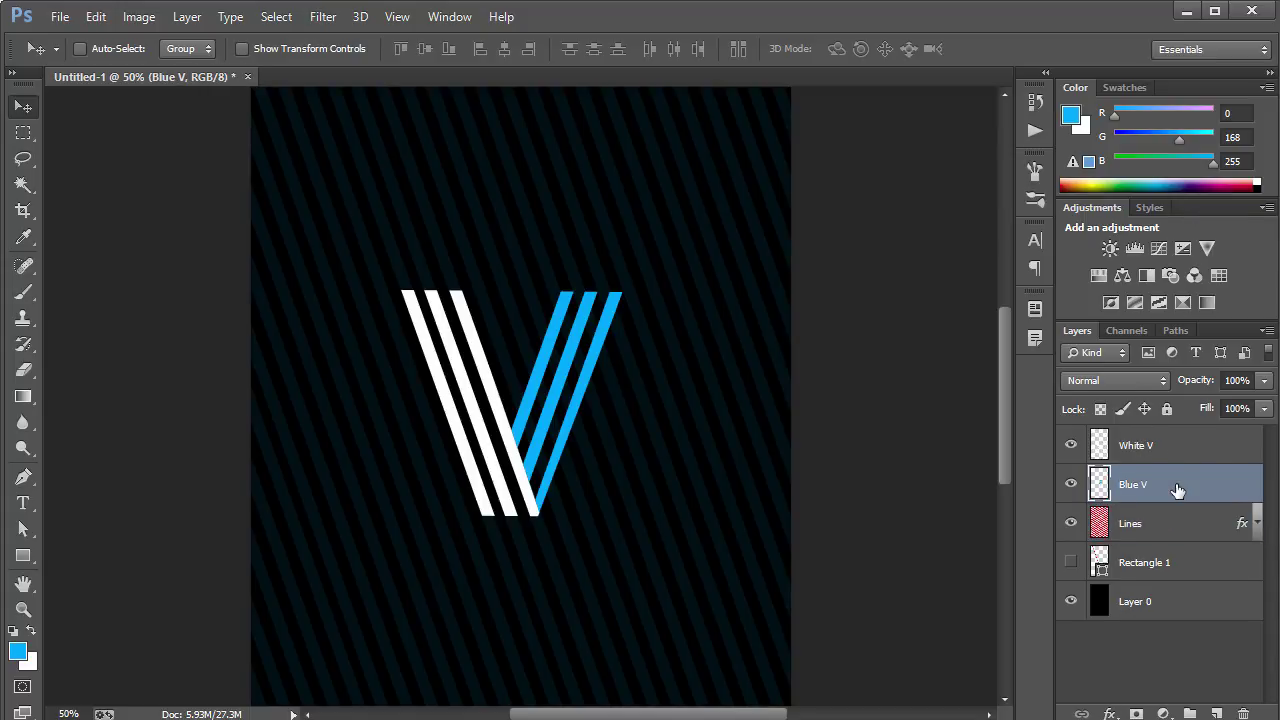
pyautogui.hotkey('ctrl', 'j')
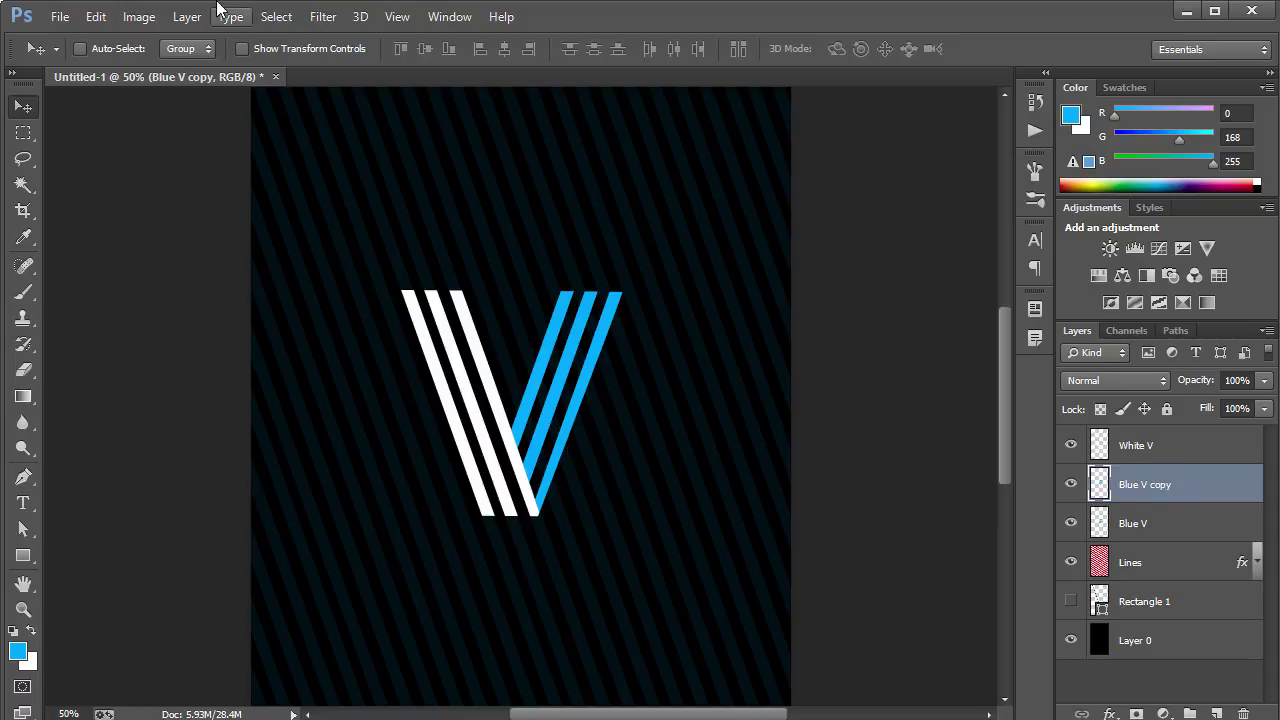
pyautogui.click(322, 17)
pyautogui.moveTo(419, 245)
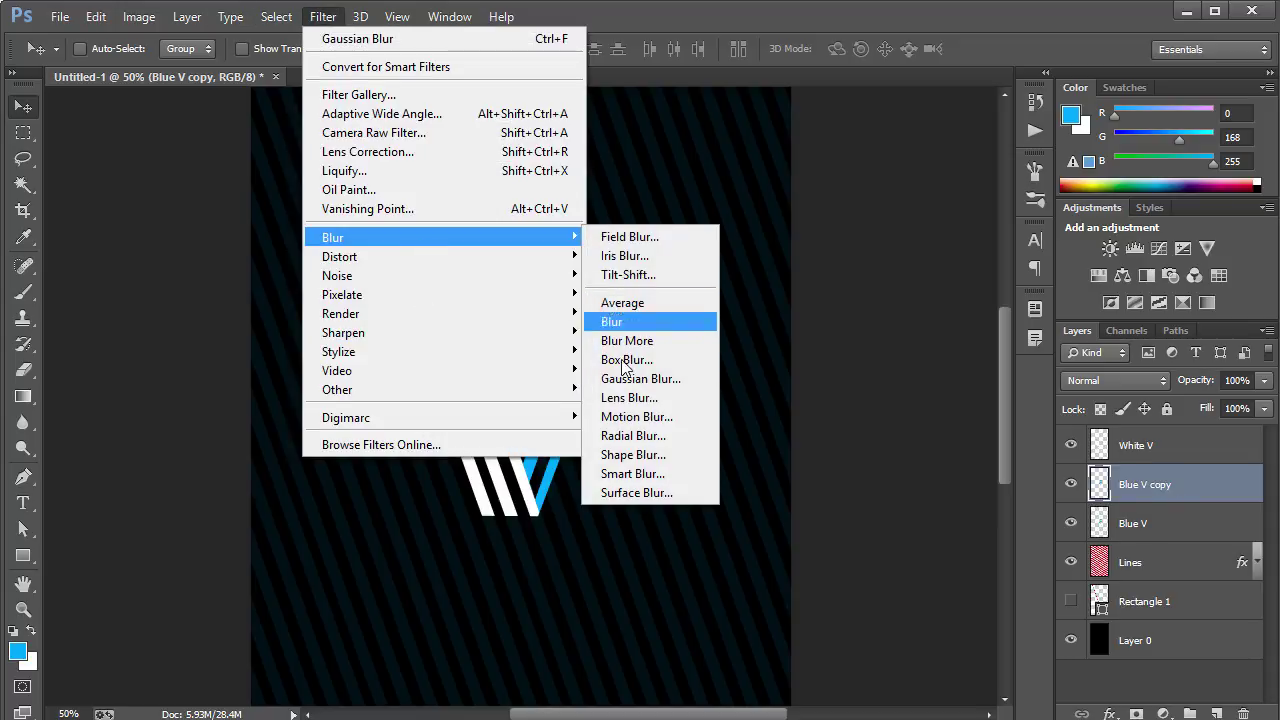
pyautogui.click(623, 379)
pyautogui.write('10')
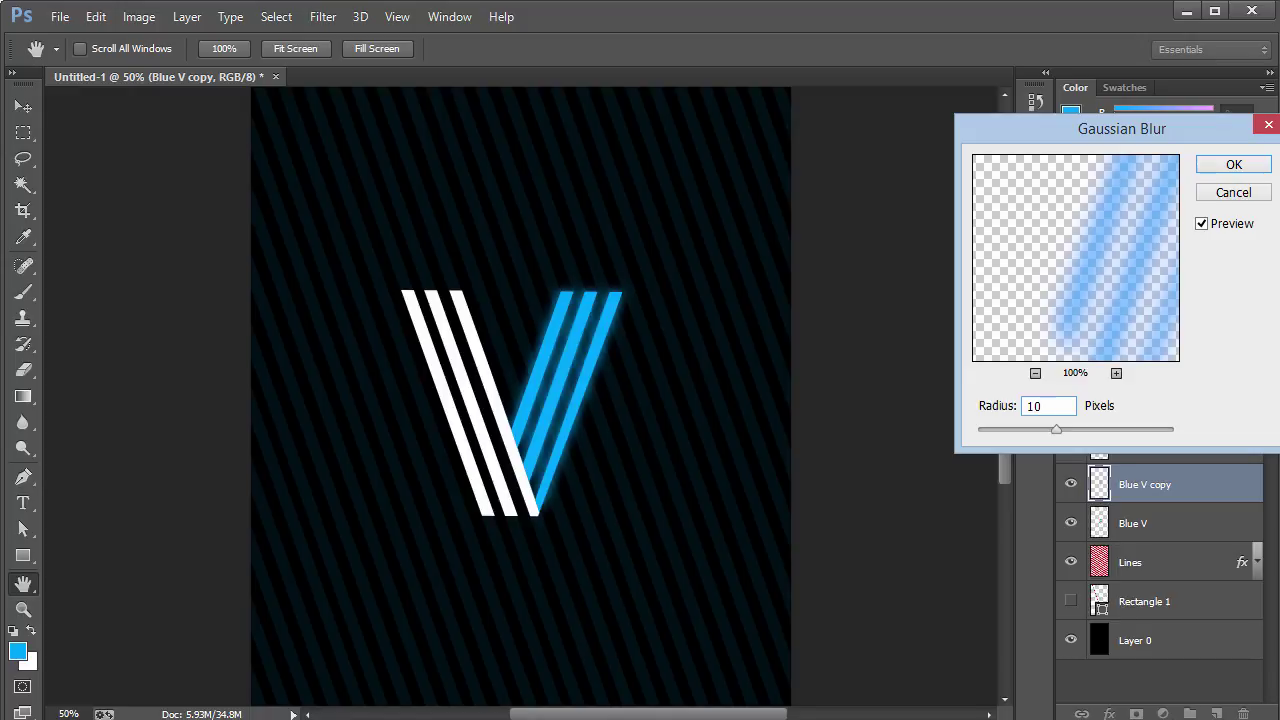
pyautogui.press('BackSpace')
pyautogui.press('BackSpace')
pyautogui.write('5')
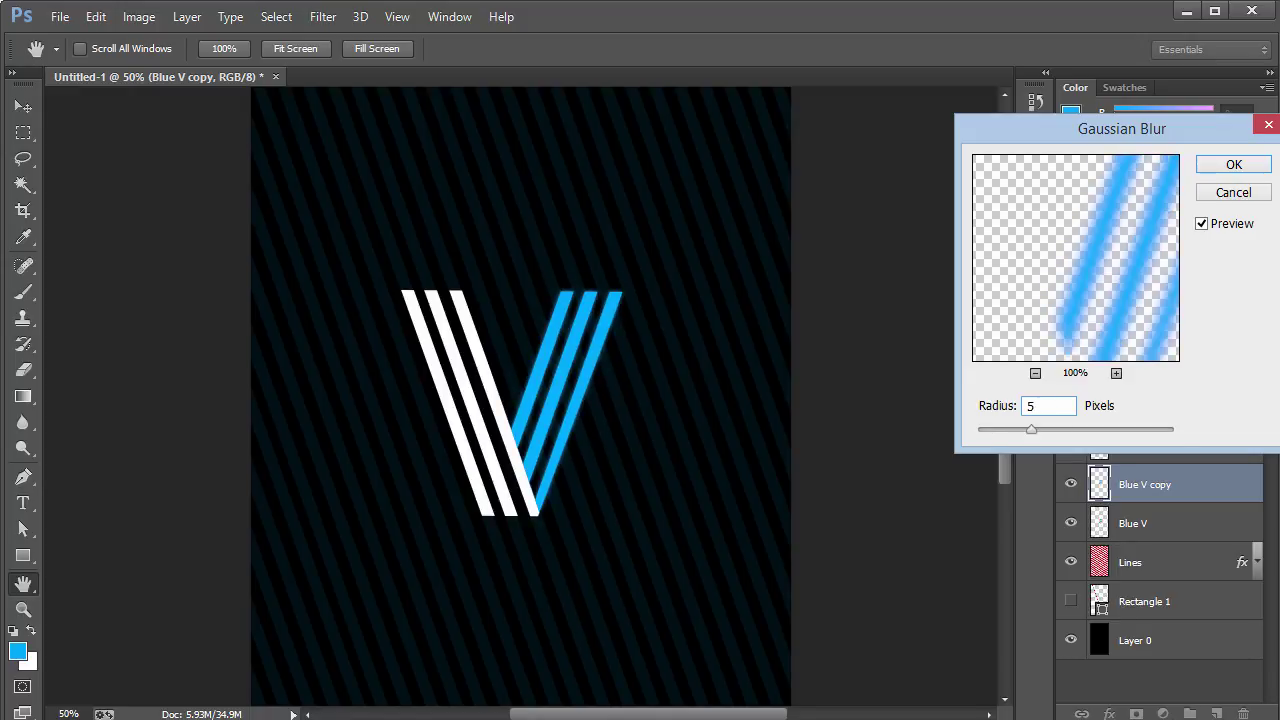
pyautogui.write('8')
pyautogui.press('BackSpace')
pyautogui.write('7')
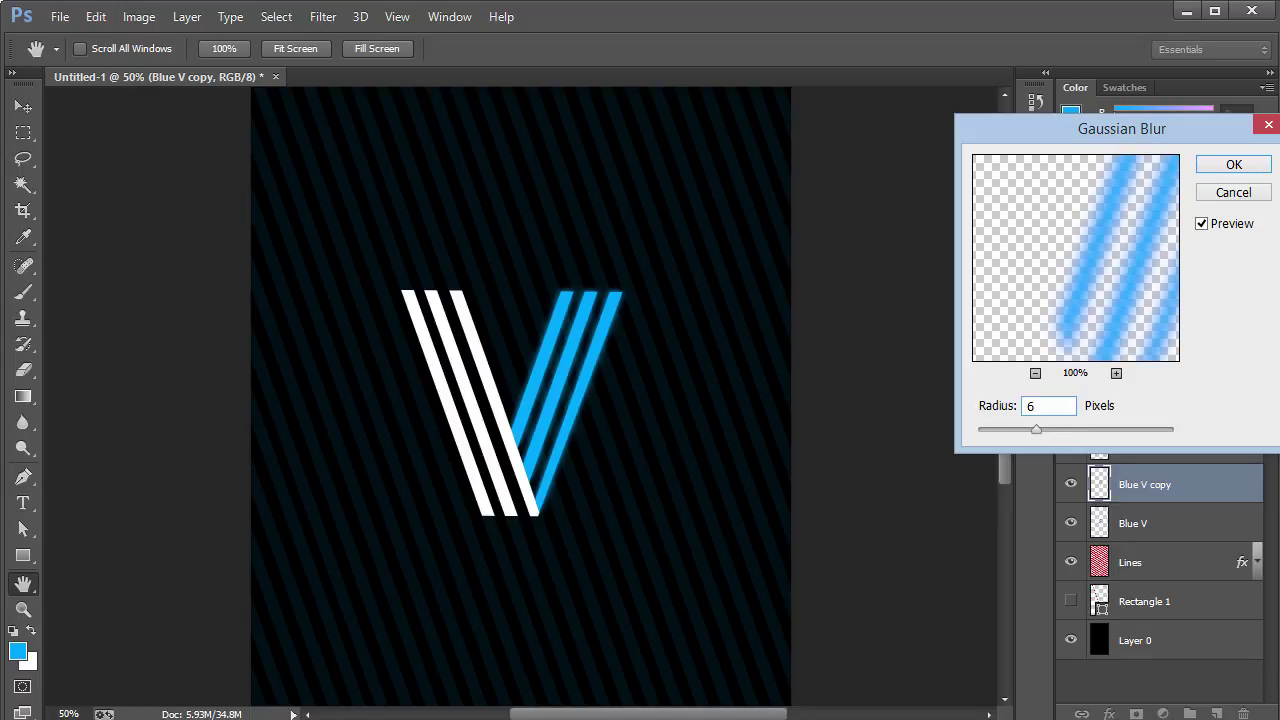
pyautogui.press('Return')
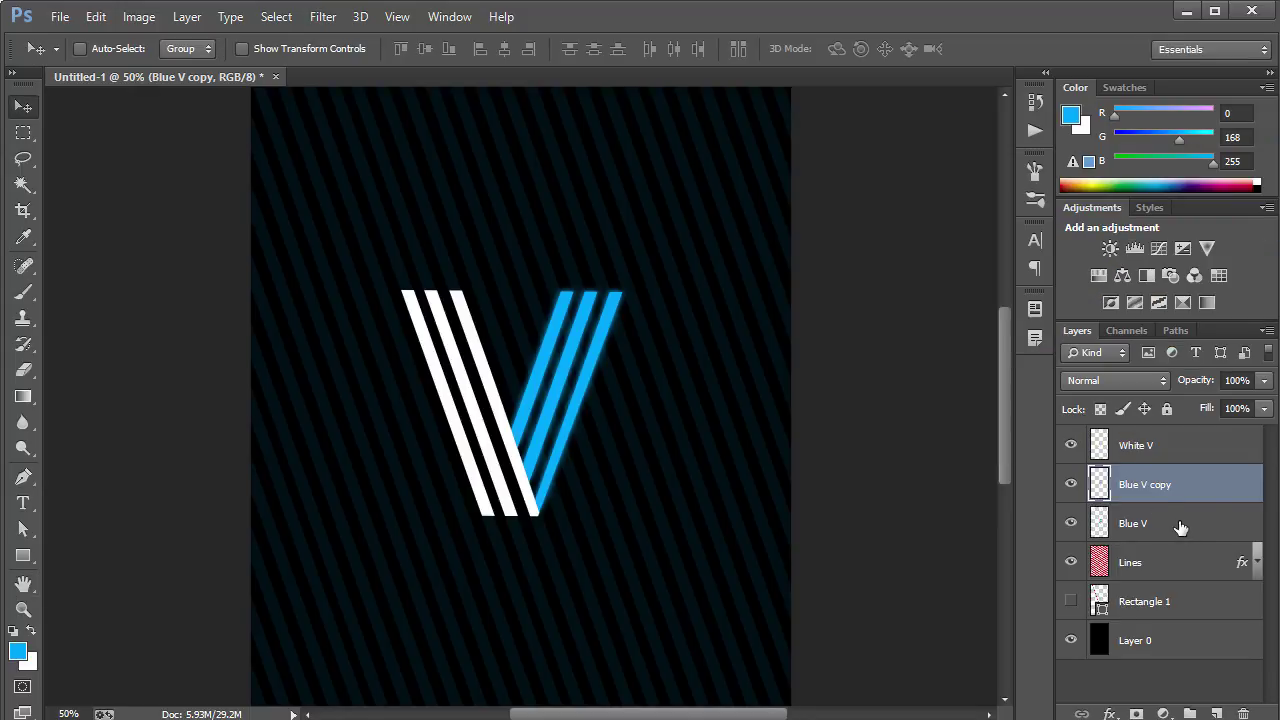
# Duplicate the Blue V layer again, fill the copy's stripes with white, and move it above the blurred copy
pyautogui.click(1082, 522)
pyautogui.click(1078, 523)
pyautogui.click(1078, 523)
pyautogui.hotkey('ctrl', 'j')
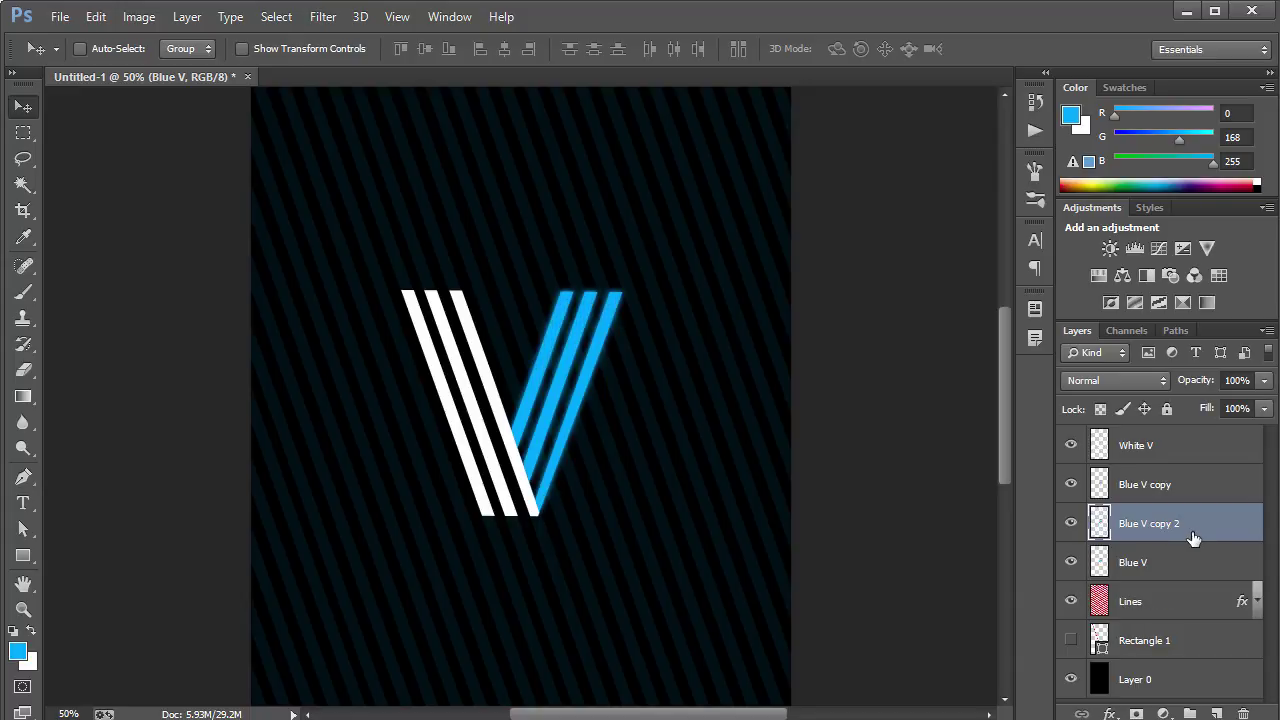
pyautogui.keyDown('ctrl'); pyautogui.click(1100, 523); pyautogui.keyUp('ctrl')
pyautogui.hotkey('alt', 'BackSpace')
pyautogui.hotkey('ctrl', 'd')
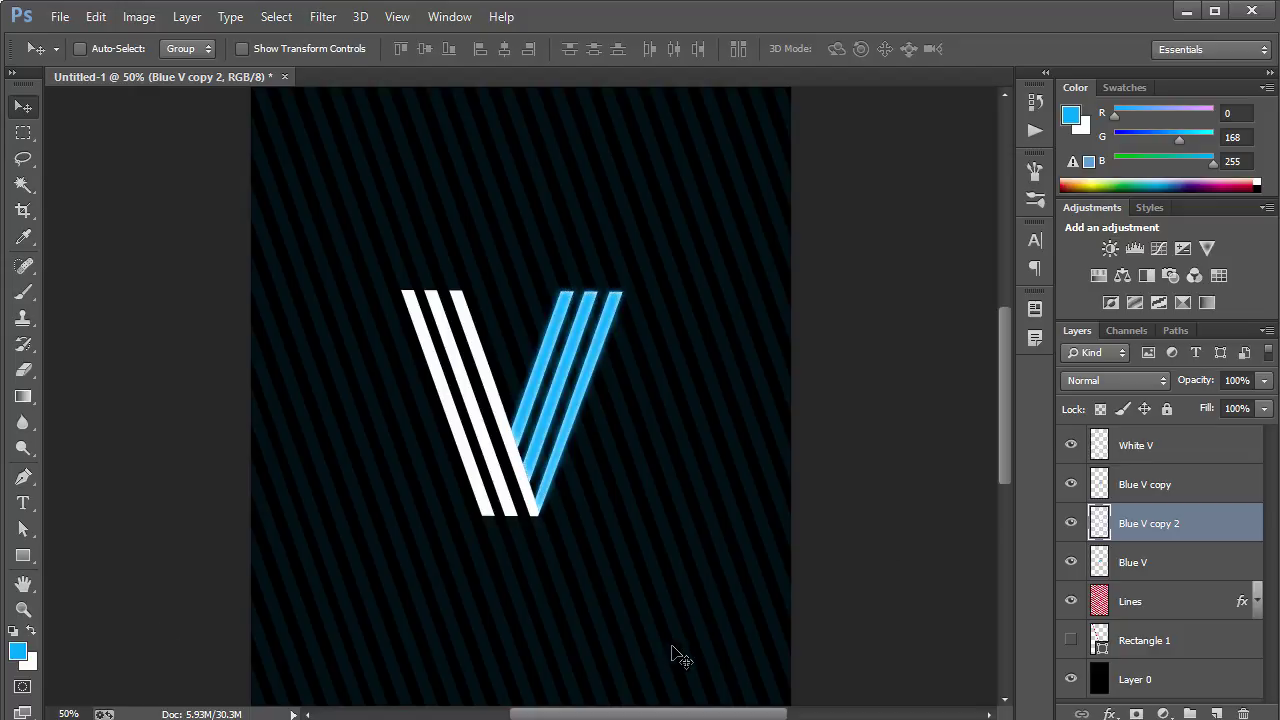
pyautogui.moveTo(1180, 521); pyautogui.dragTo(1172, 471)
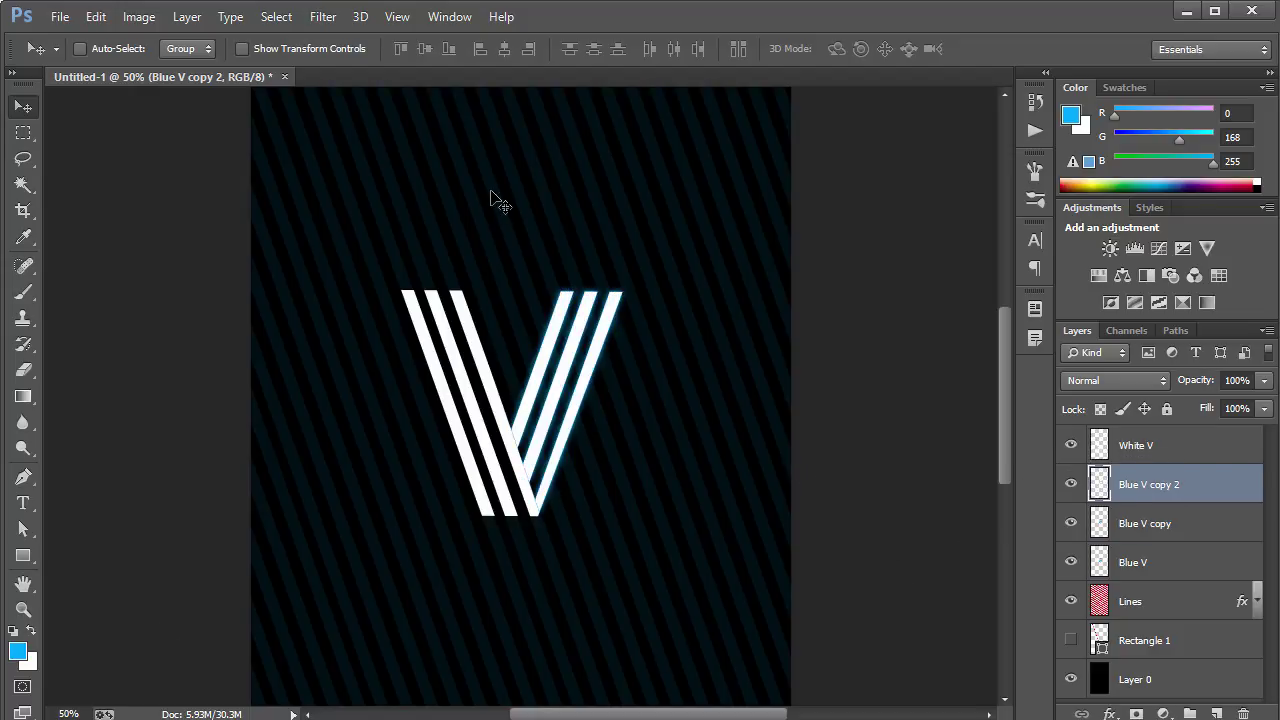
# Apply a Gaussian Blur with a 4-pixel radius to the white Blue V copy 2 layer
pyautogui.click(277, 17)
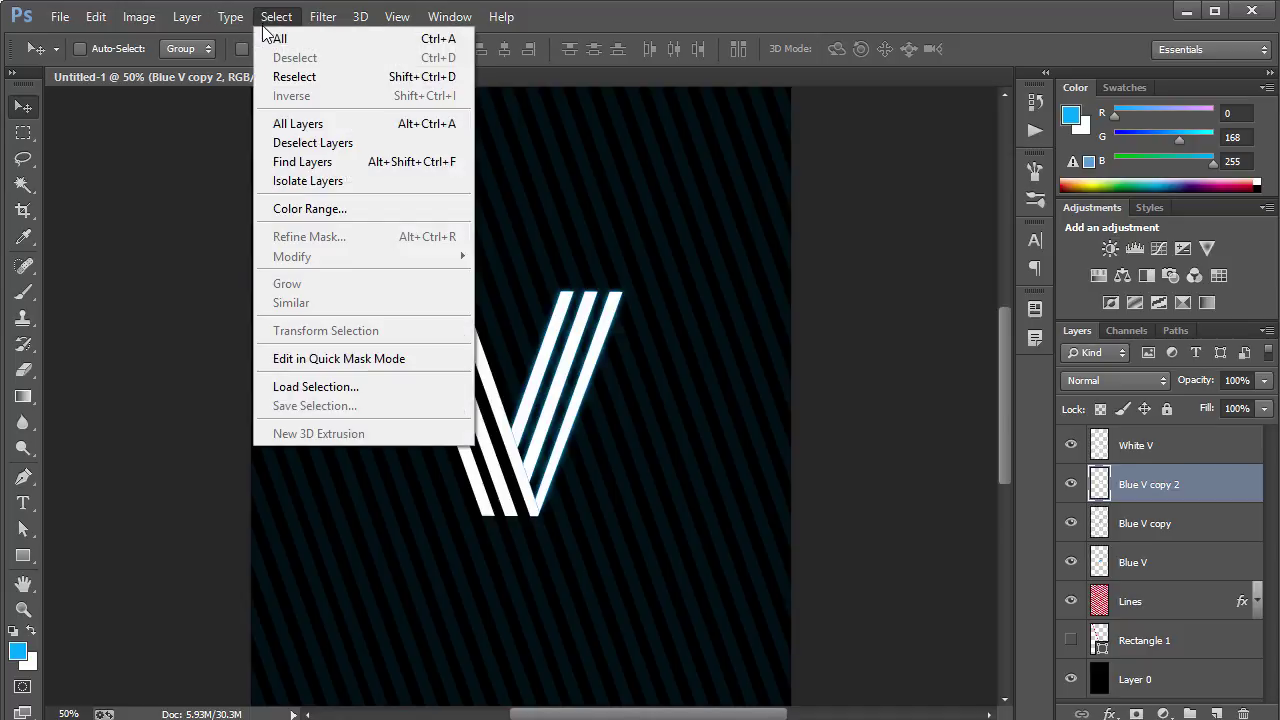
pyautogui.moveTo(329, 20)
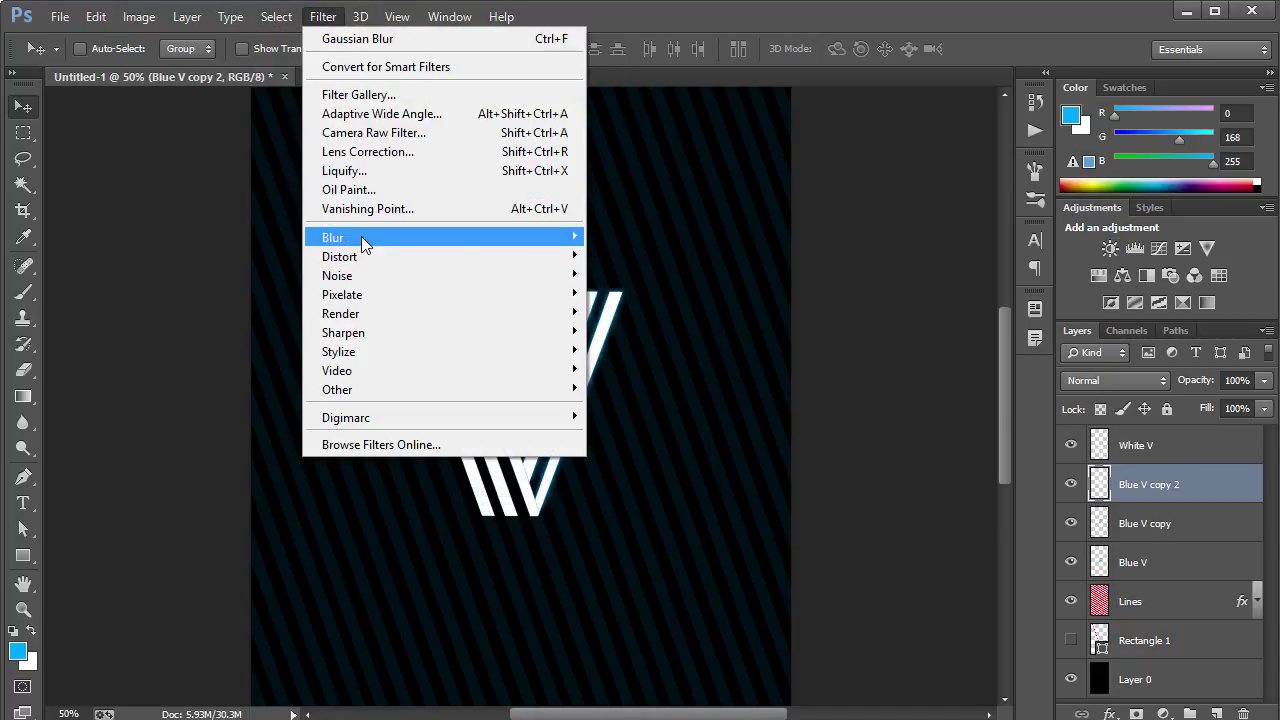
pyautogui.moveTo(361, 236)
pyautogui.click(655, 380)
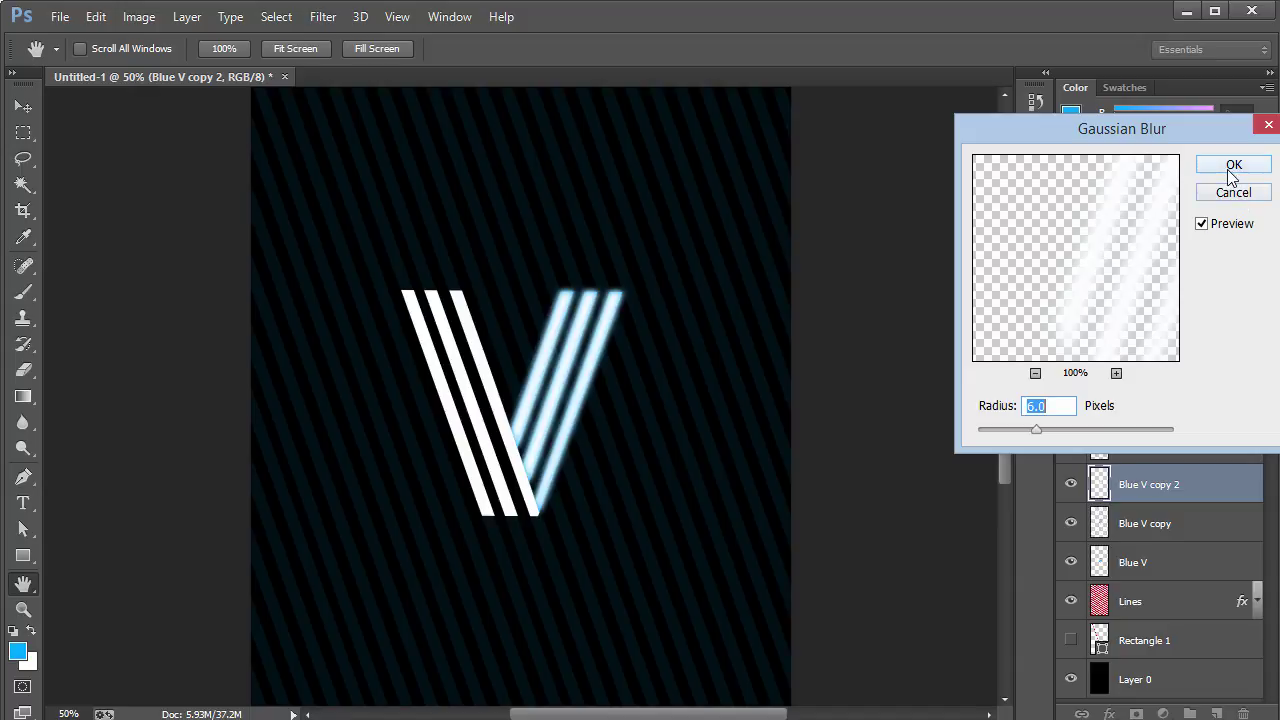
pyautogui.write('54')
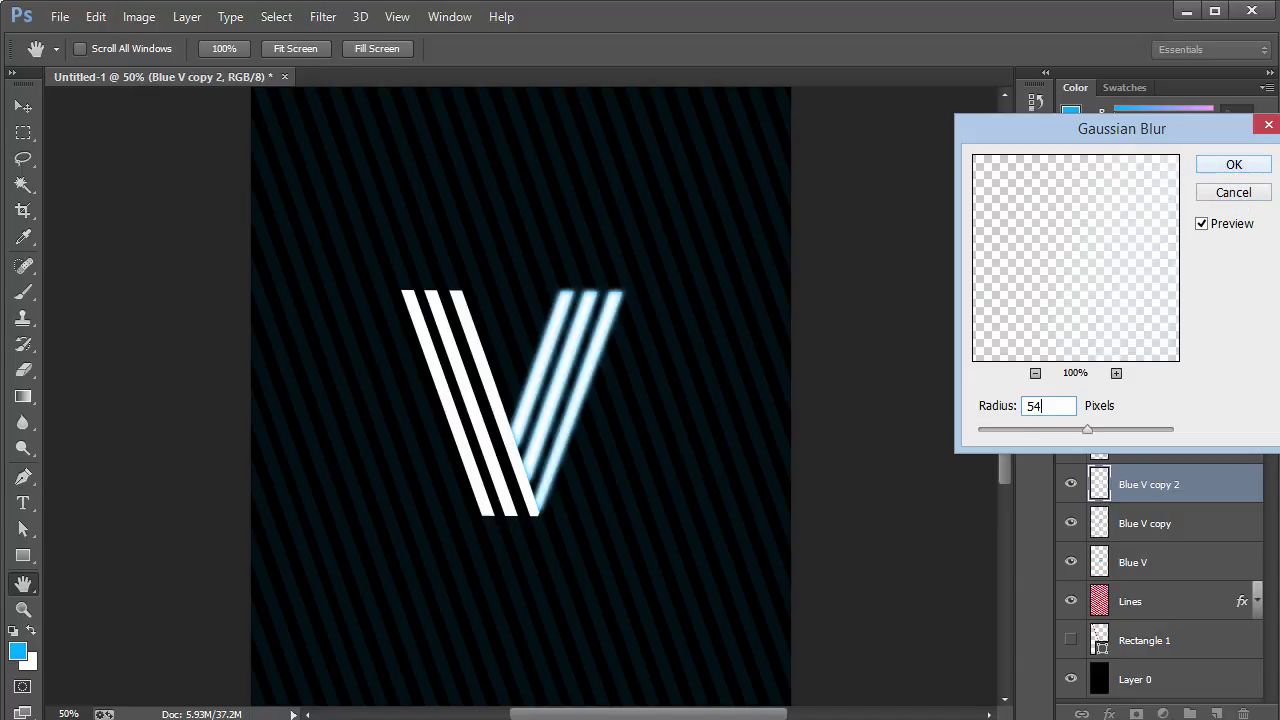
pyautogui.press('BackSpace')
pyautogui.press('BackSpace')
pyautogui.write('4')
pyautogui.click(1228, 168)
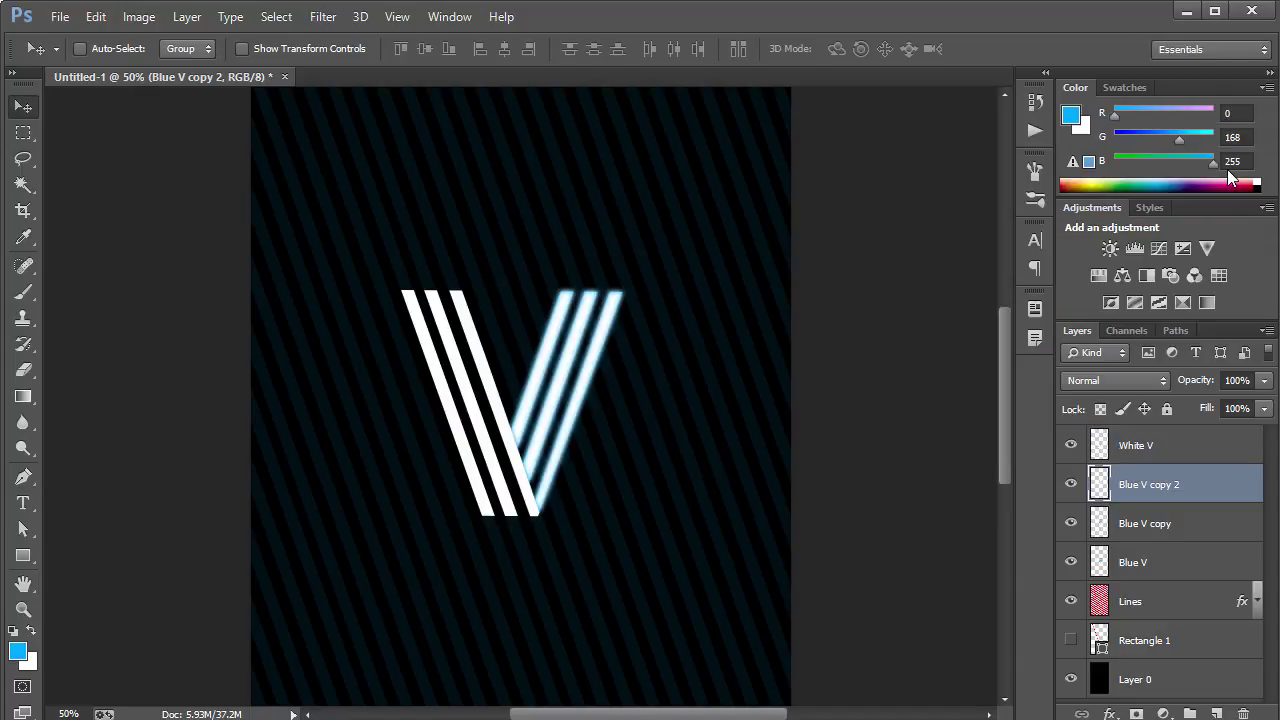
# Set the Blue V copy 2 layer's blend mode to Overlay and its opacity to 70%
pyautogui.click(1115, 380)
pyautogui.click(1128, 246)
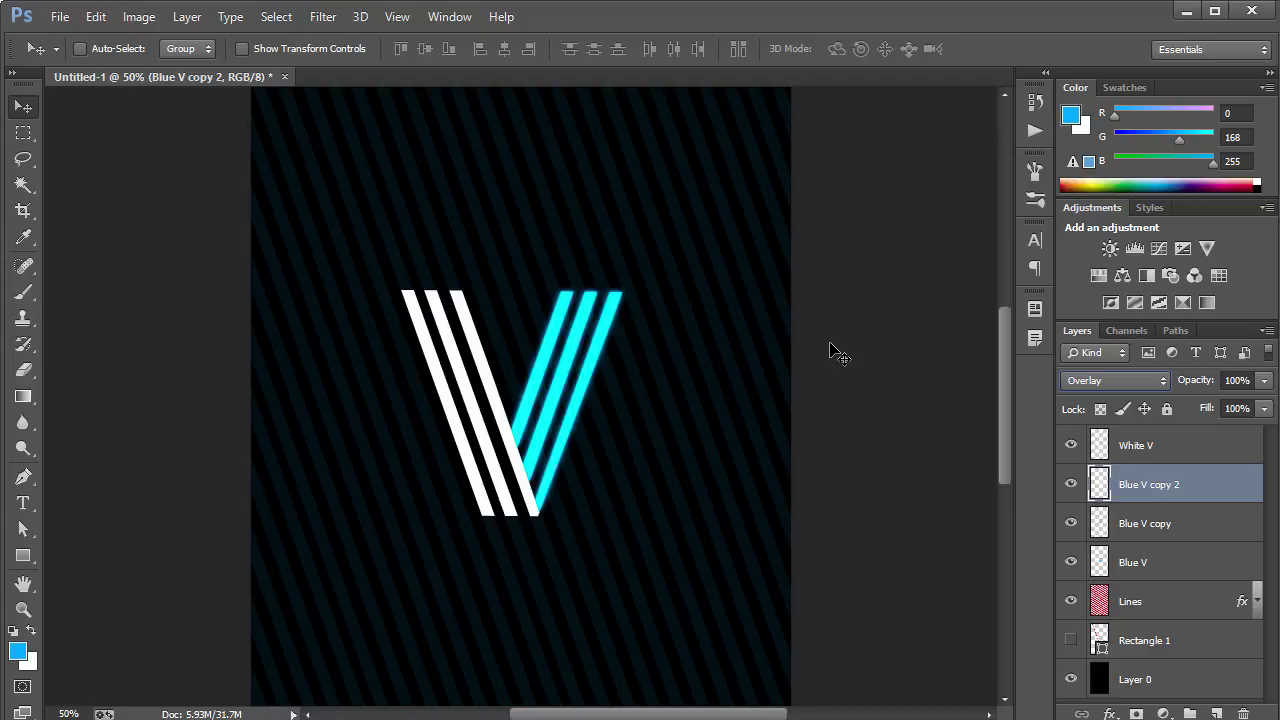
pyautogui.click(1204, 383)
pyautogui.write('70')
pyautogui.press('Return')
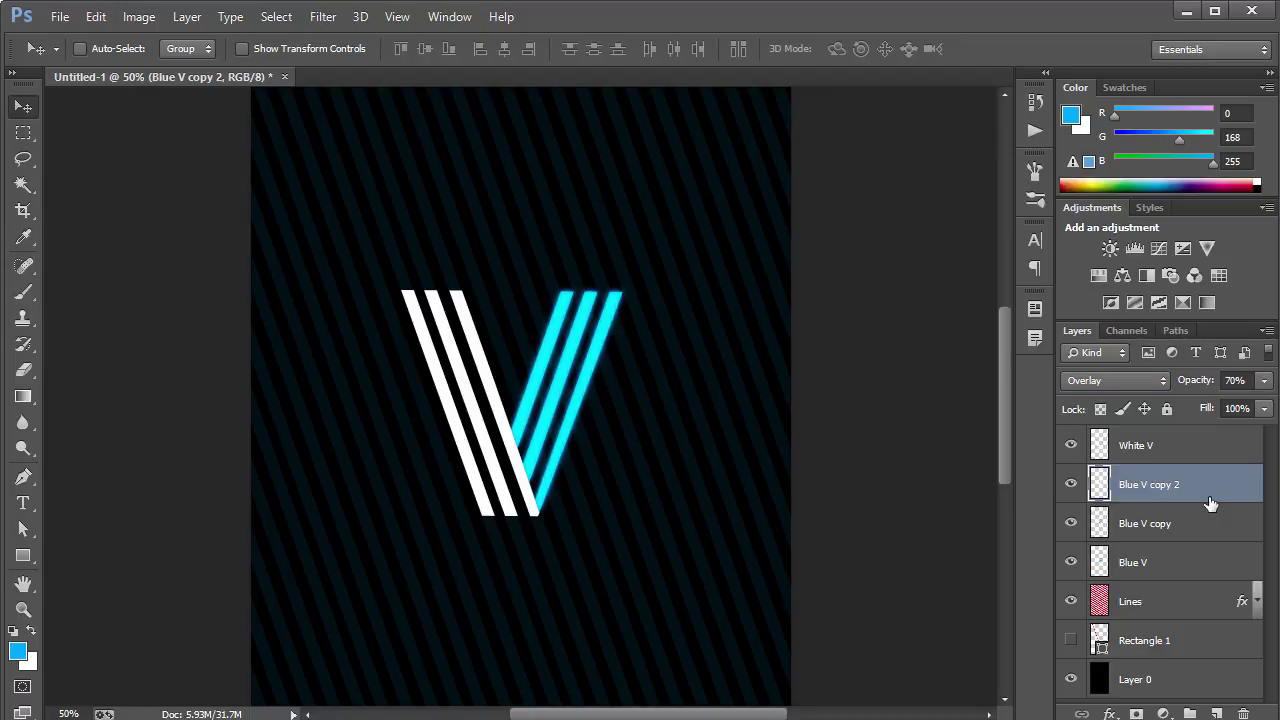
# Set the Blue V copy layer's opacity to 70%
pyautogui.click(1172, 552)
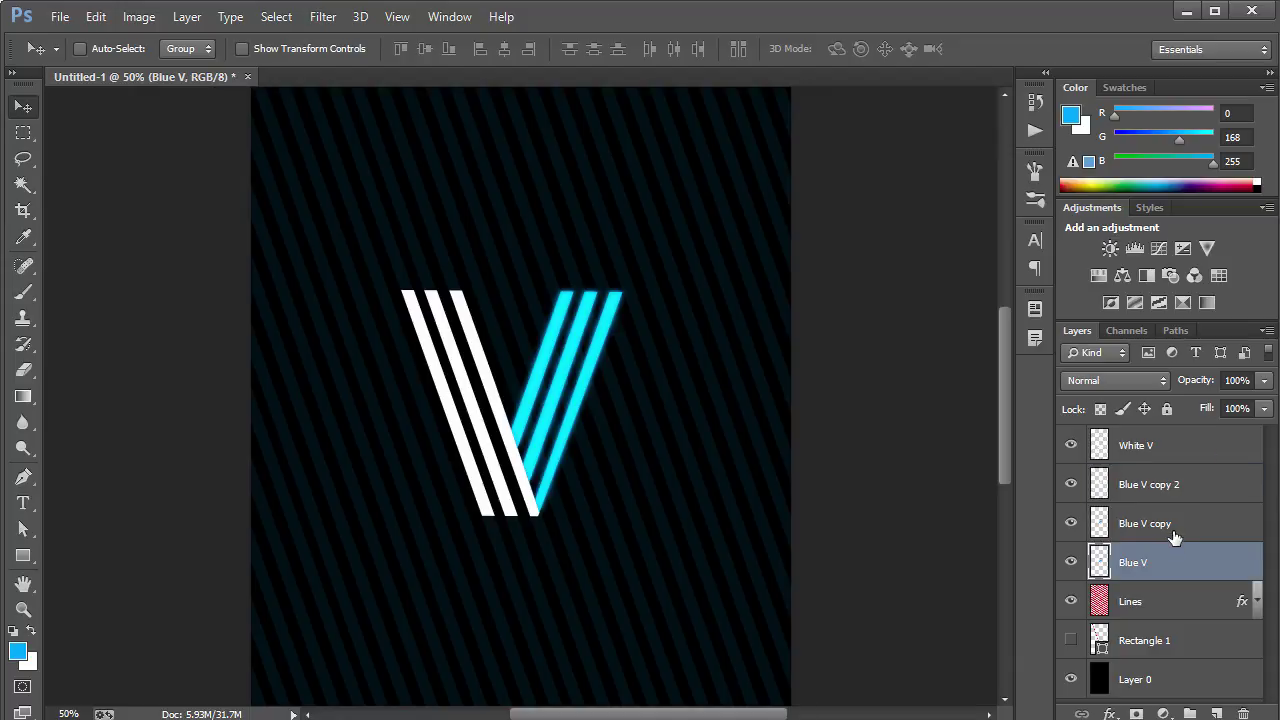
pyautogui.click(1172, 530)
pyautogui.click(1190, 382)
pyautogui.write('70')
pyautogui.press('Return')
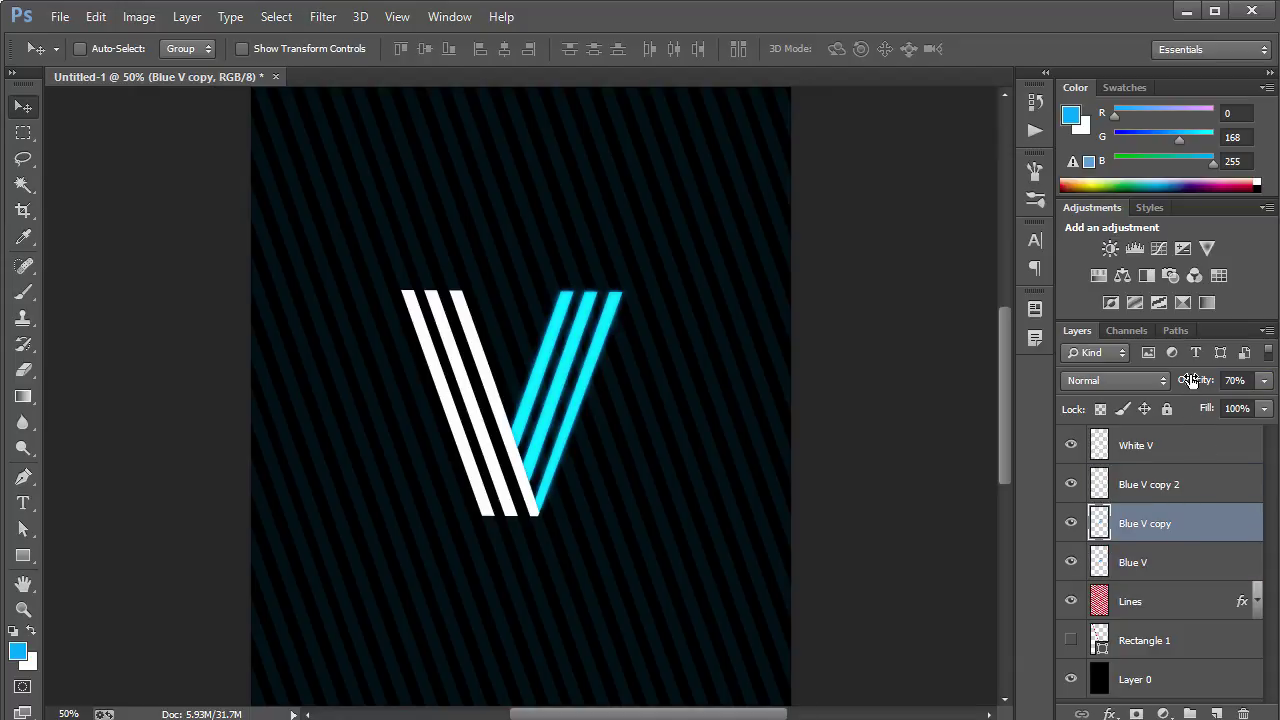
# Add a Multiply Drop Shadow to the White V layer with 75% opacity, 166° angle, 15 px distance and 20 px size
pyautogui.doubleClick(1194, 443)
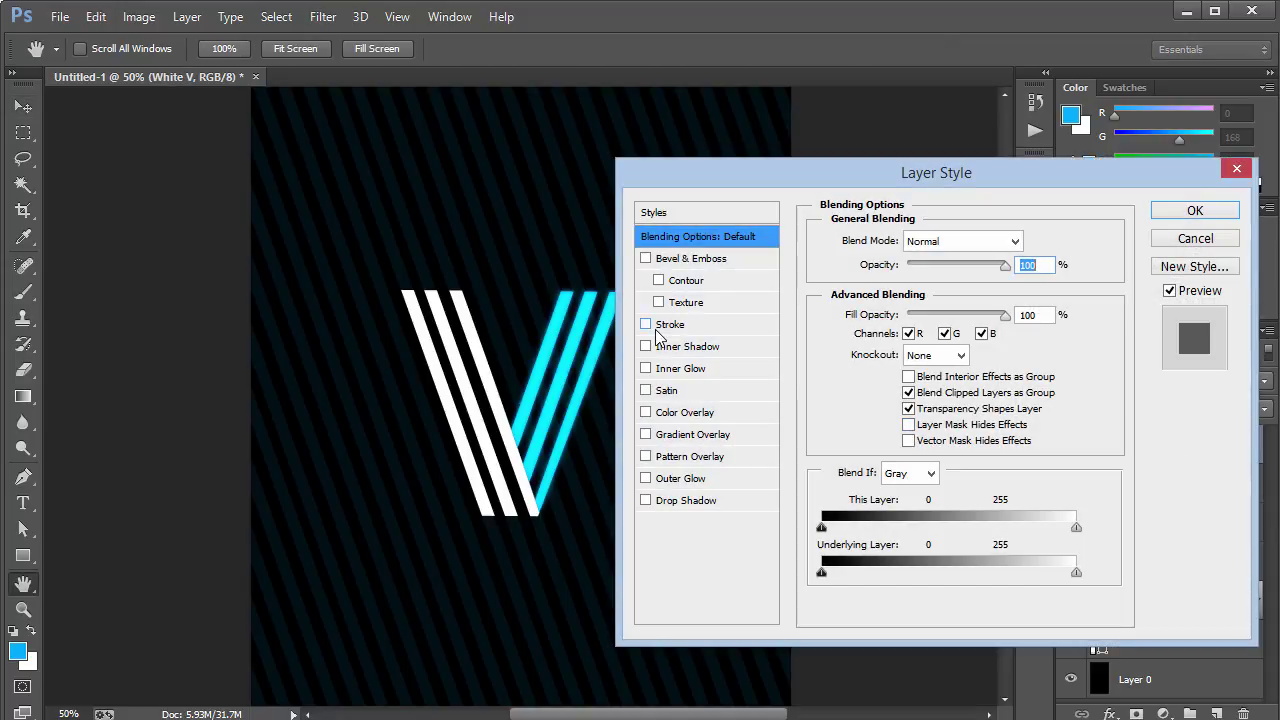
pyautogui.click(678, 501)
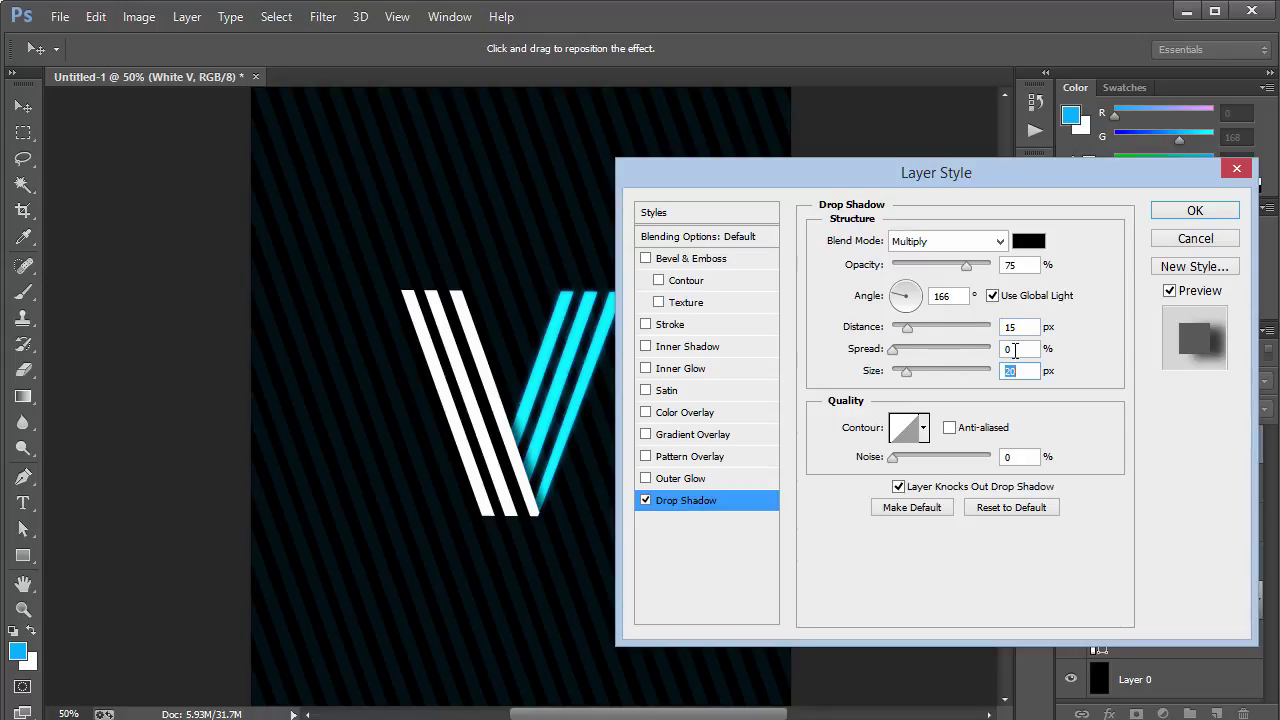
pyautogui.click(1203, 210)
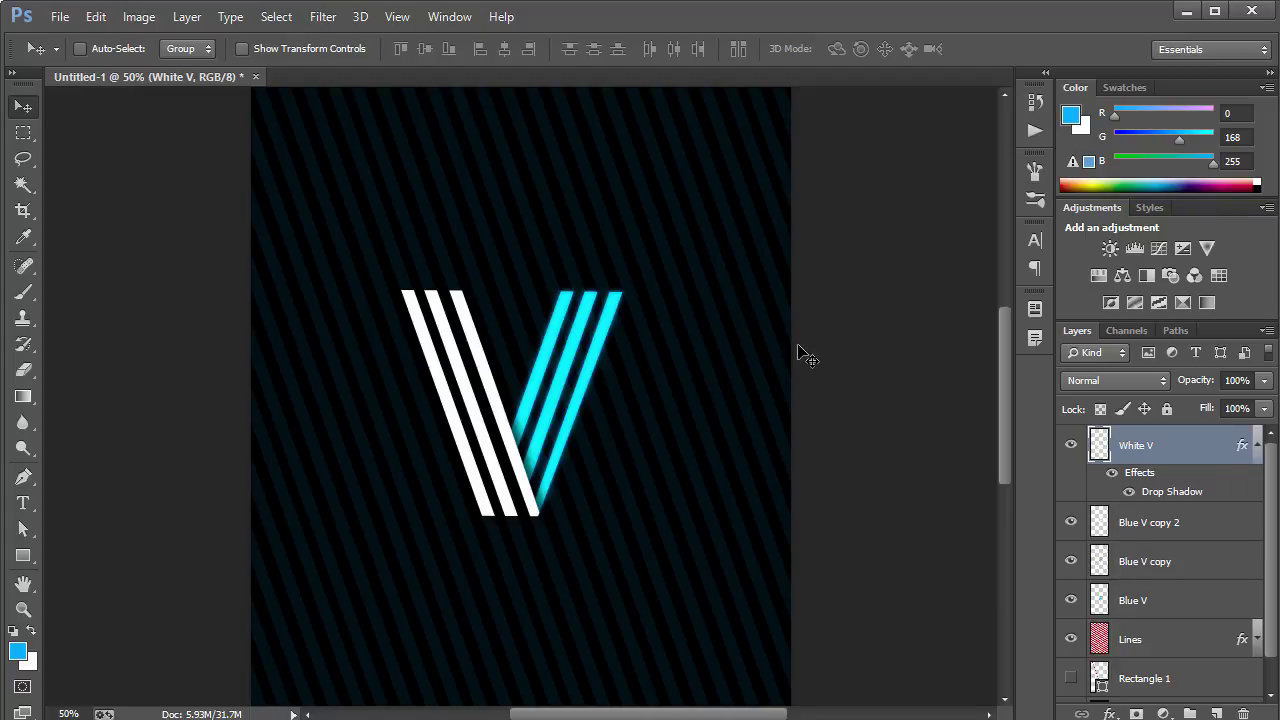
# Copy the White V layer's drop shadow style onto the Blue V layer, then reselect White V
pyautogui.rightClick(1213, 470)
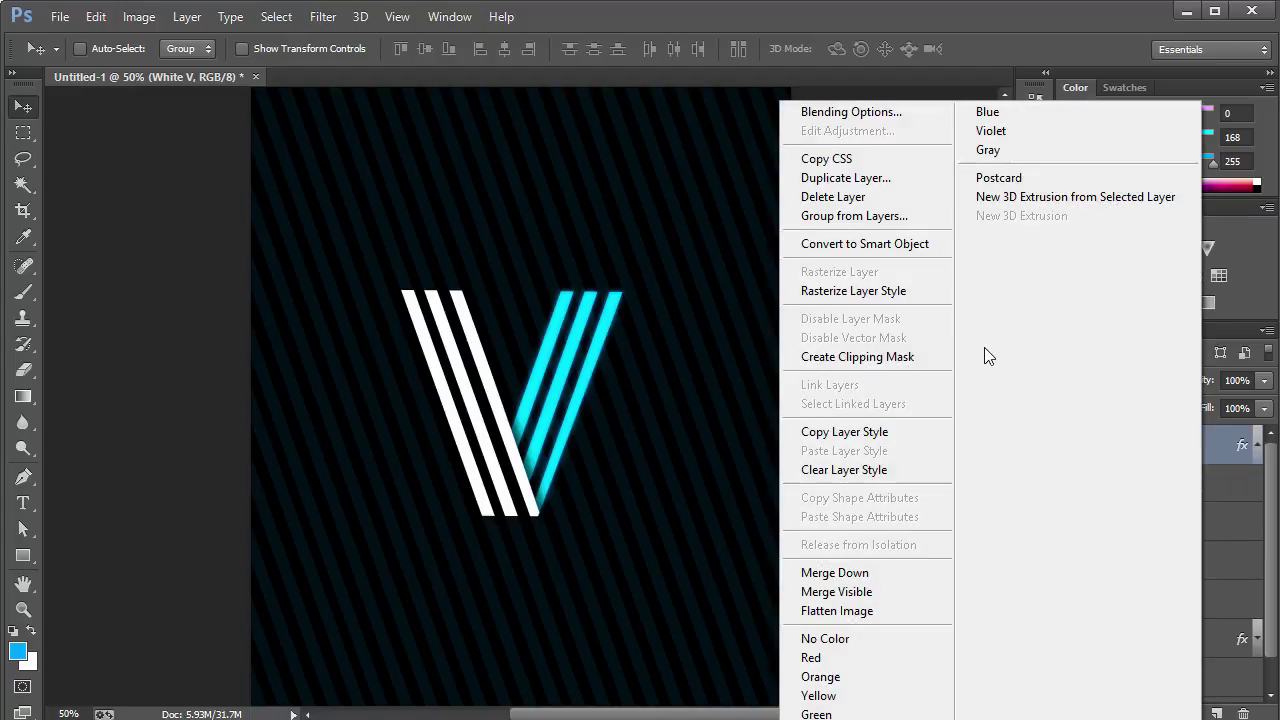
pyautogui.click(866, 450)
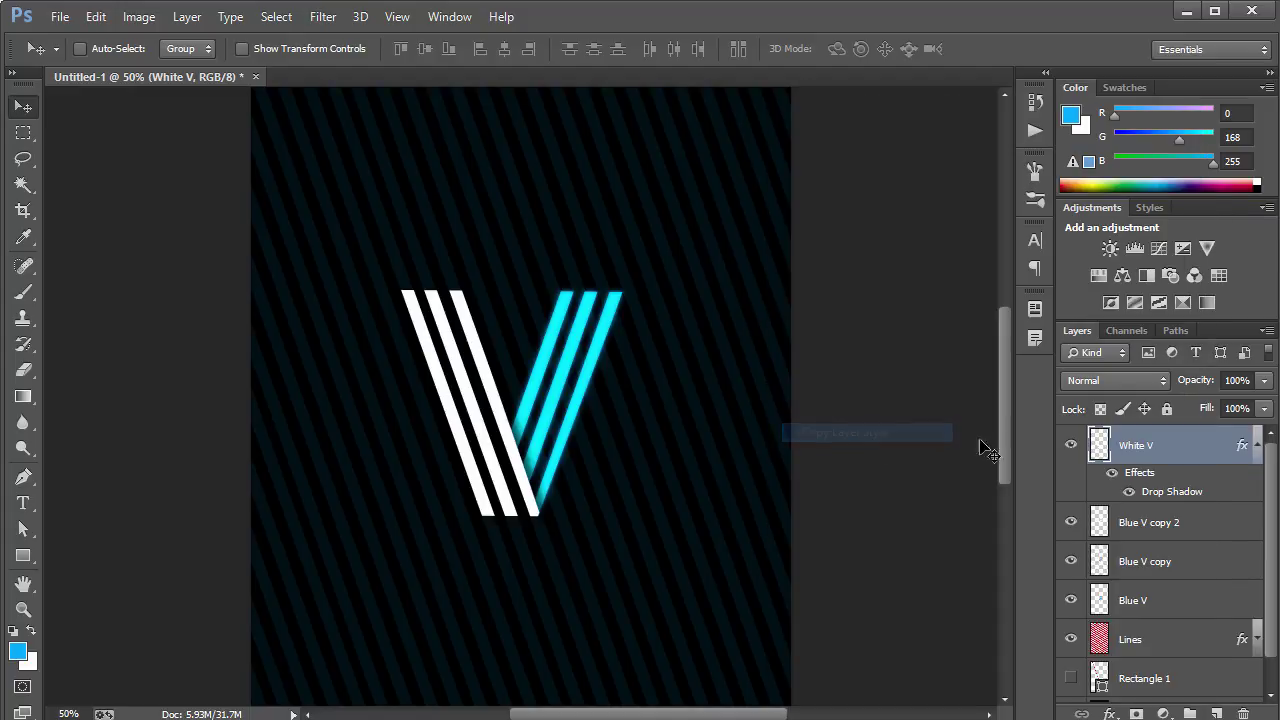
pyautogui.click(1162, 601)
pyautogui.click(1071, 600)
pyautogui.click(1071, 600)
pyautogui.rightClick(1219, 593)
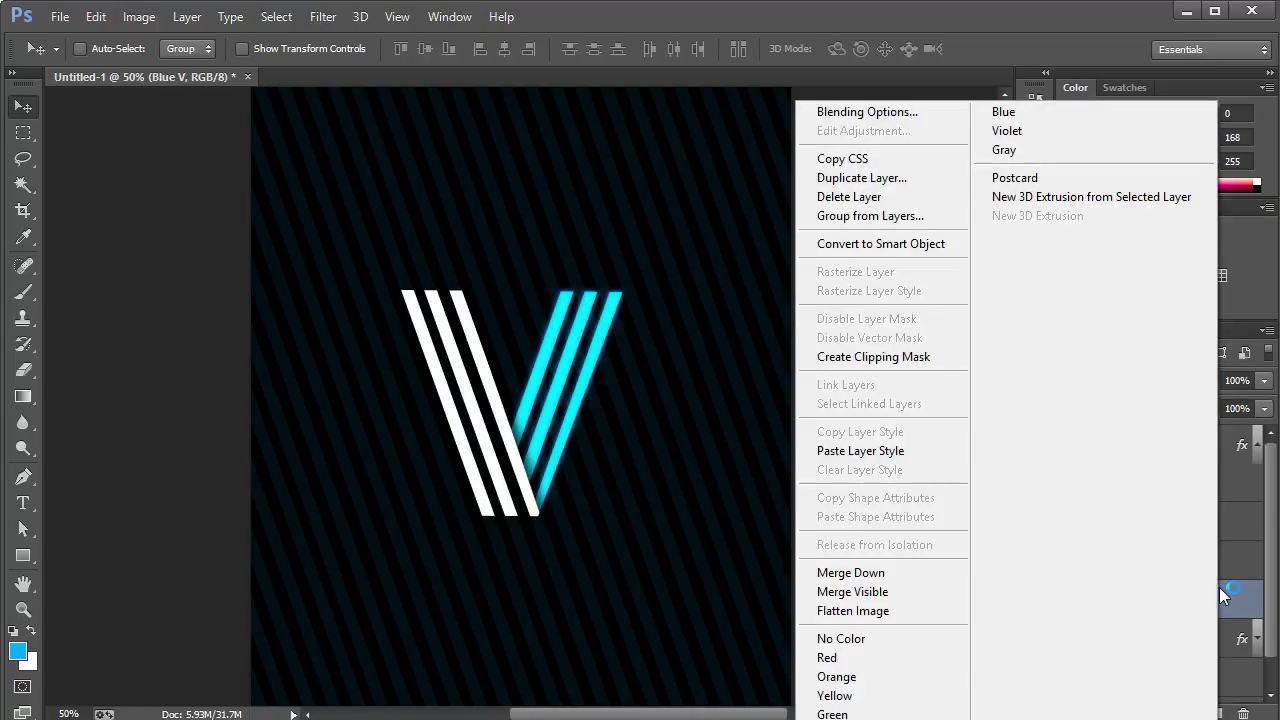
pyautogui.click(866, 450)
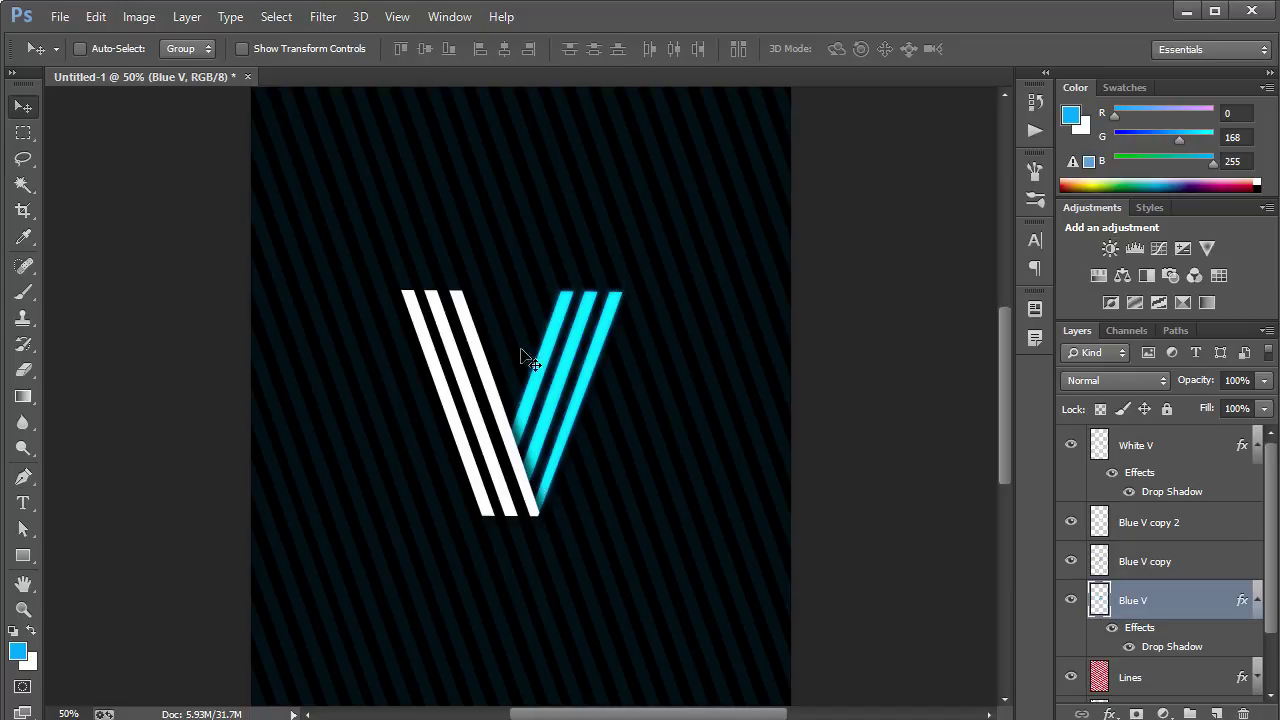
pyautogui.click(1248, 440)
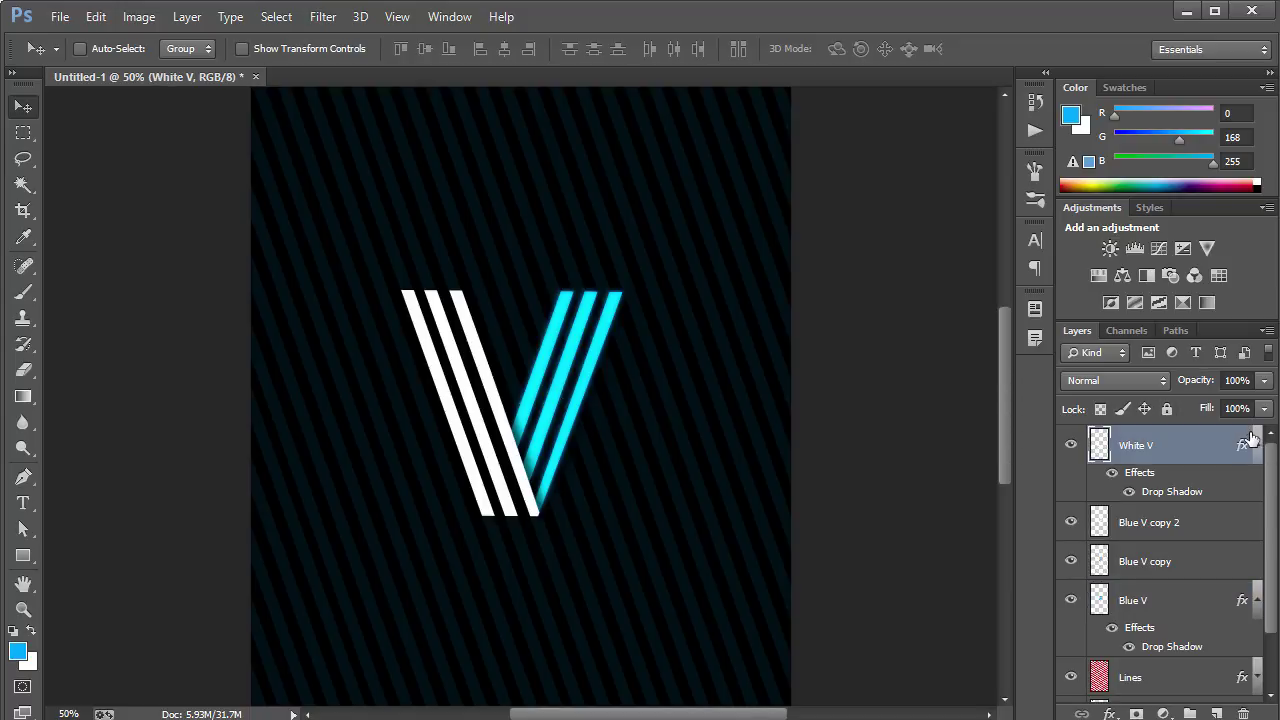
# Collapse the layers' effects lists and add a new layer between the Blue V and Lines layers
pyautogui.click(1256, 440)
pyautogui.click(1257, 562)
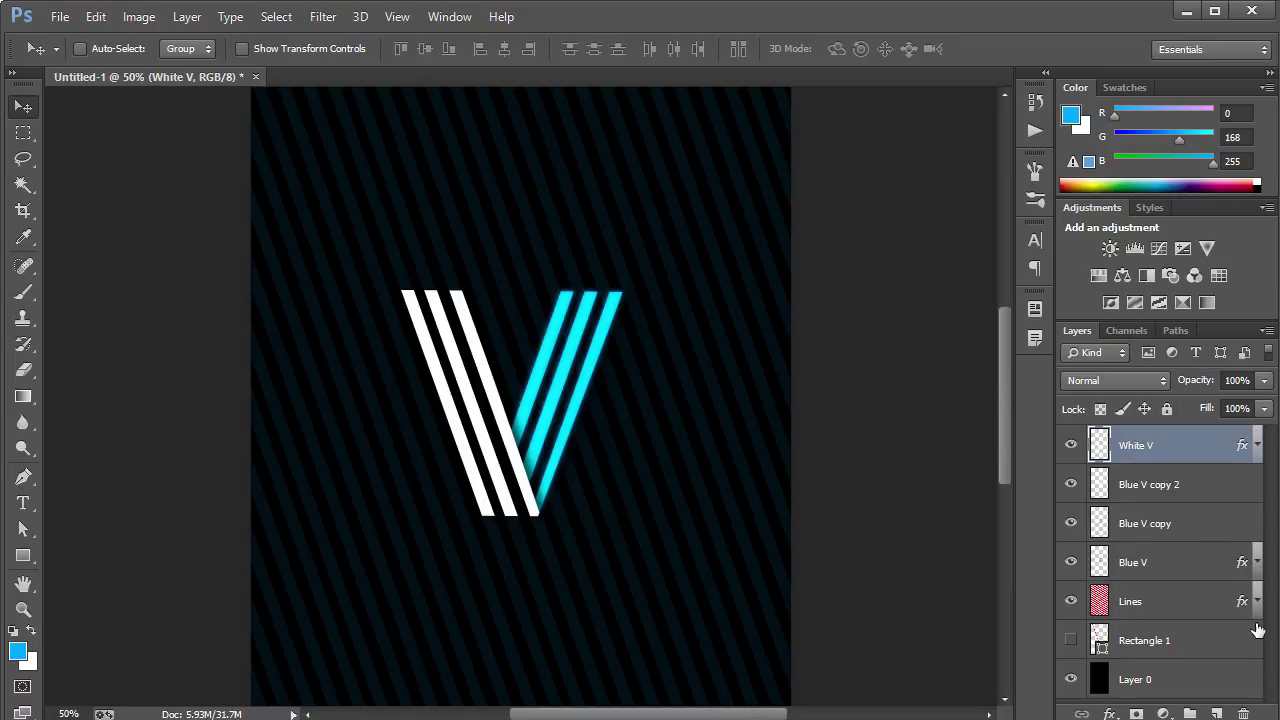
pyautogui.click(1216, 714)
pyautogui.moveTo(1171, 443); pyautogui.dragTo(1180, 616)
# Paint one soft white dab with a 900 px brush on Layer 1, centred behind the V
pyautogui.press('b')
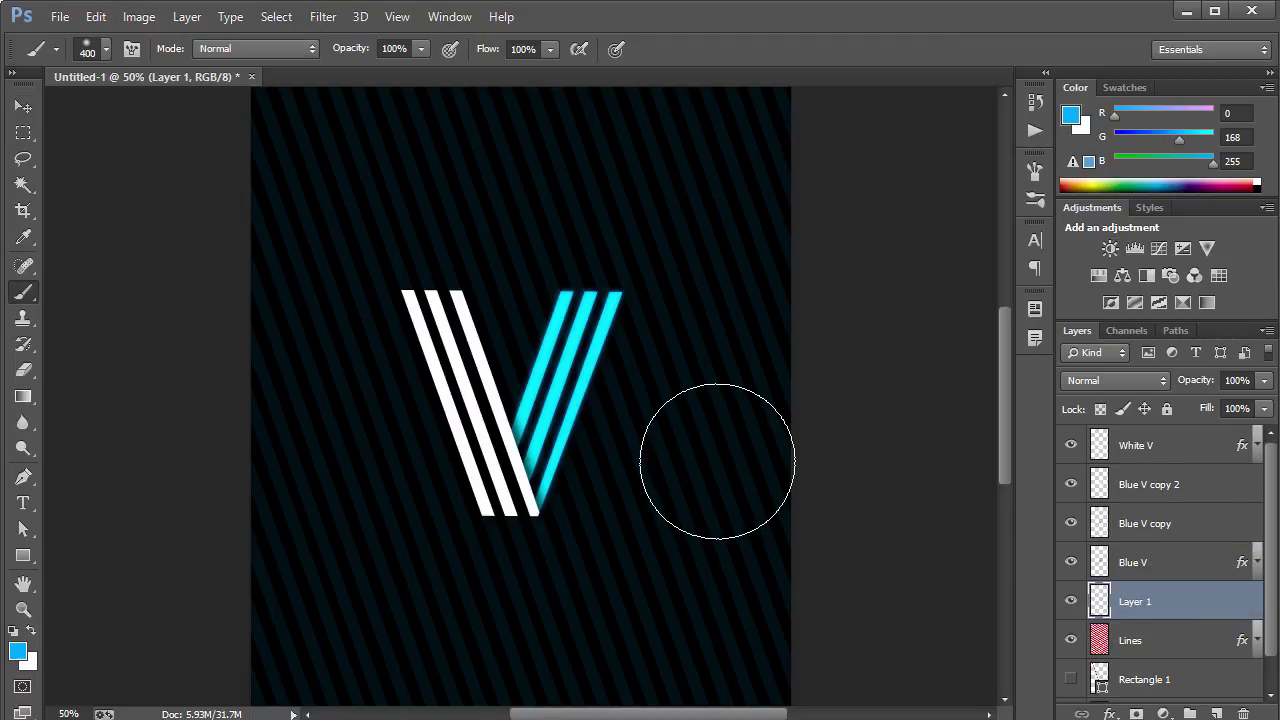
pyautogui.click(31, 630)
pyautogui.press(']')
pyautogui.press(']')
pyautogui.press(']')
pyautogui.press(']')
pyautogui.press(']')
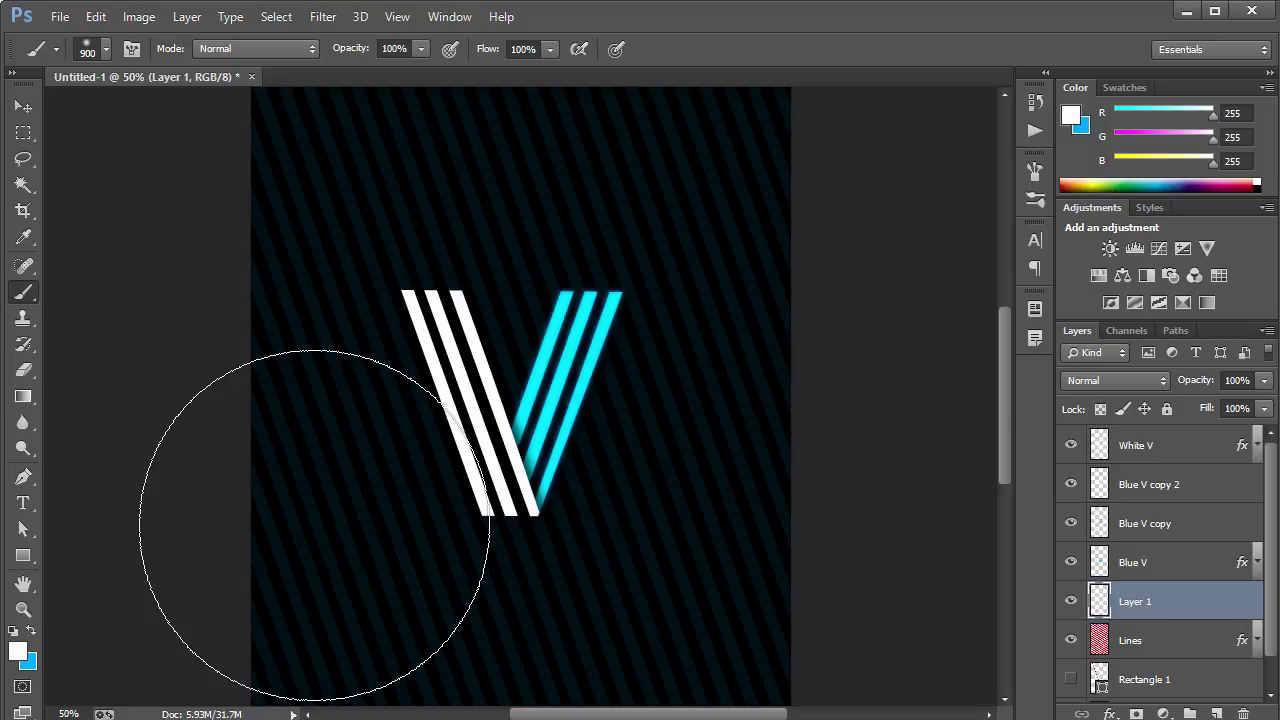
pyautogui.click(509, 384)
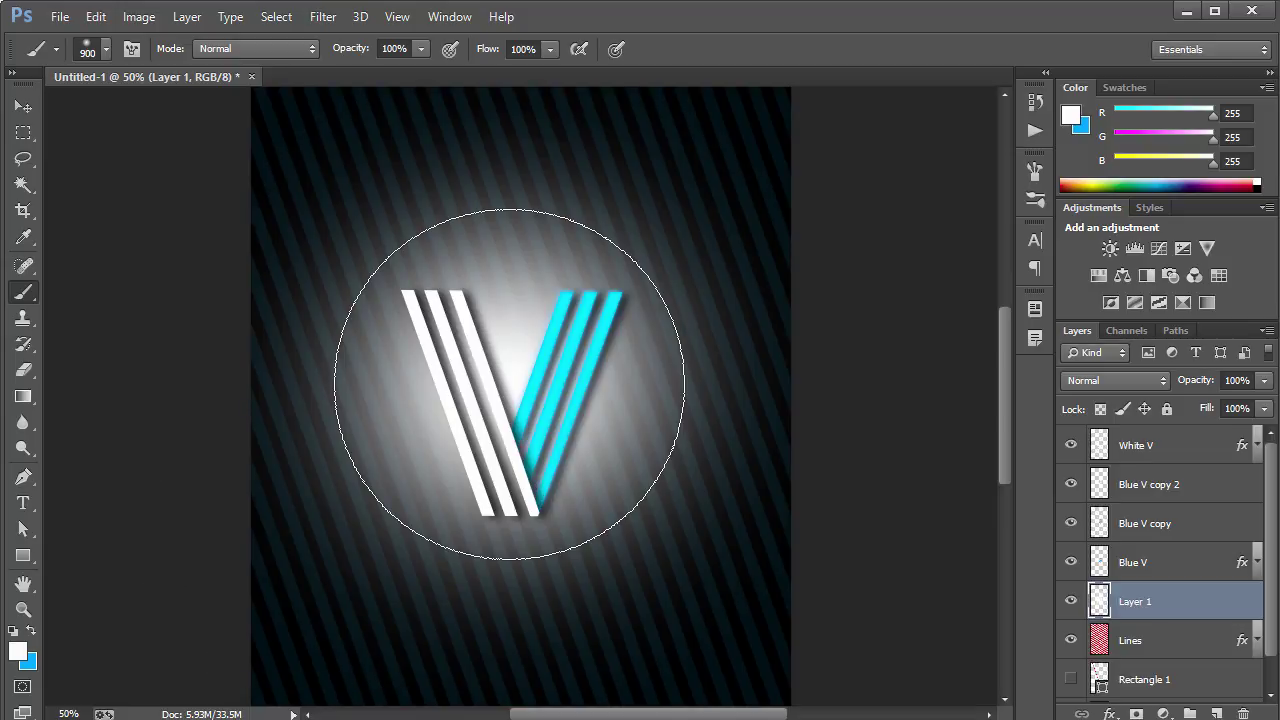
# Try several blend modes on Layer 1 and set it to Soft Light
pyautogui.click(1115, 380)
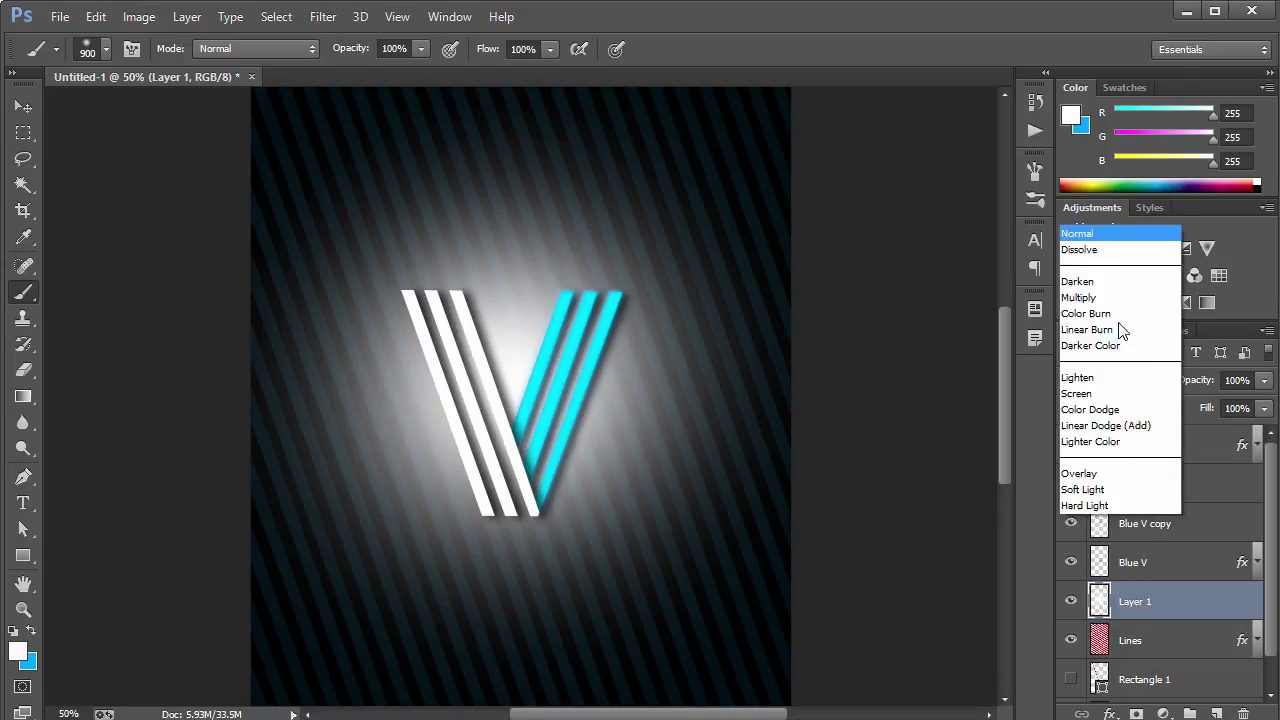
pyautogui.click(1095, 86)
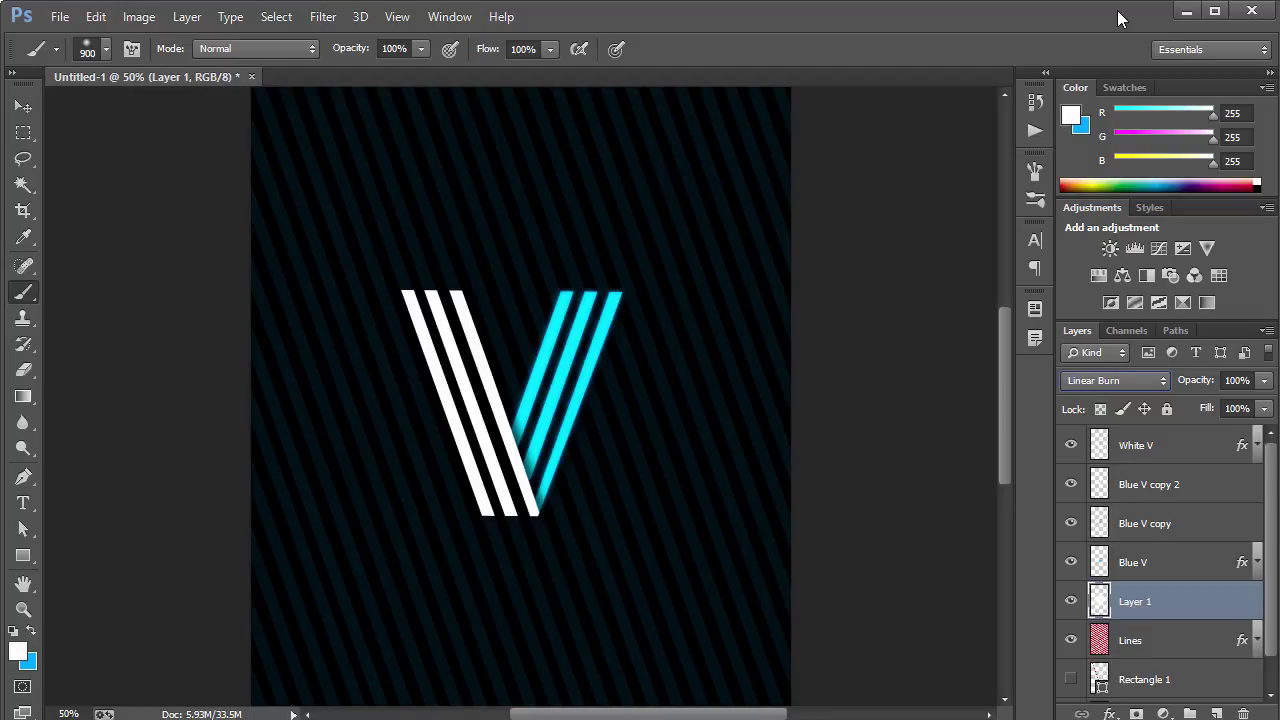
pyautogui.press('Down')
pyautogui.press('Down')
pyautogui.press('Down')
pyautogui.press('Down')
pyautogui.press('Down')
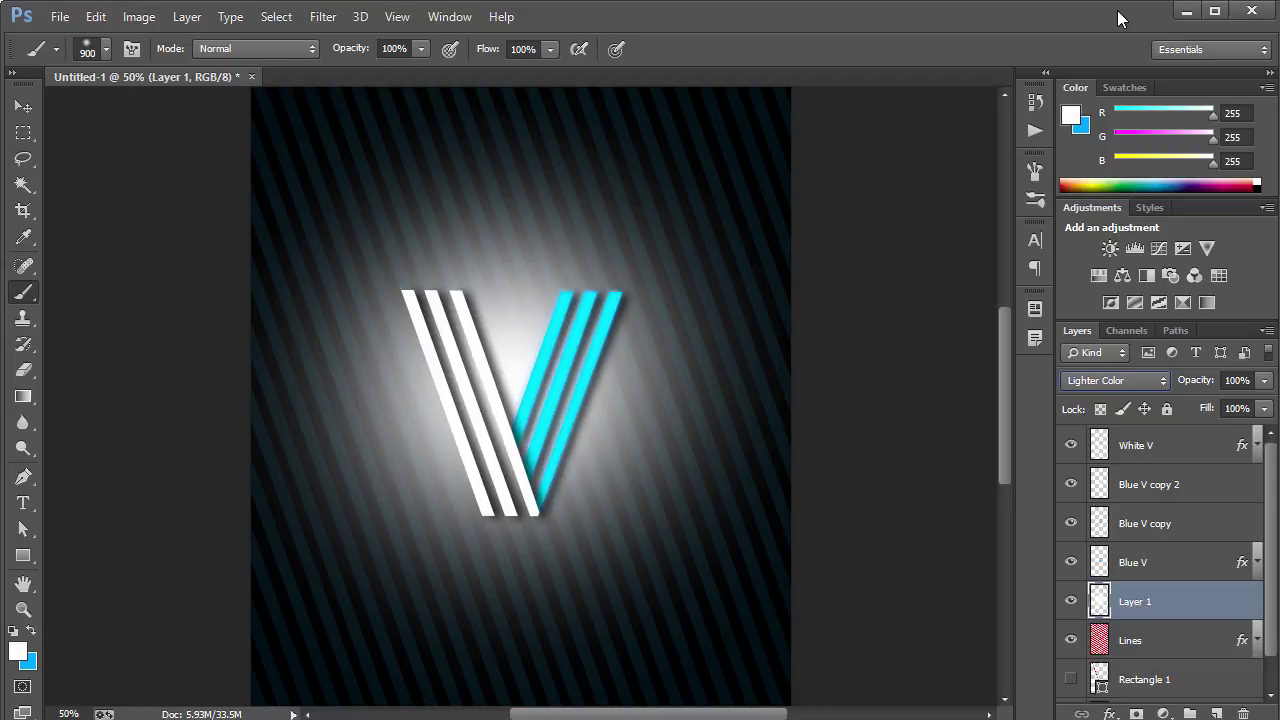
pyautogui.press('Down')
pyautogui.press('Down')
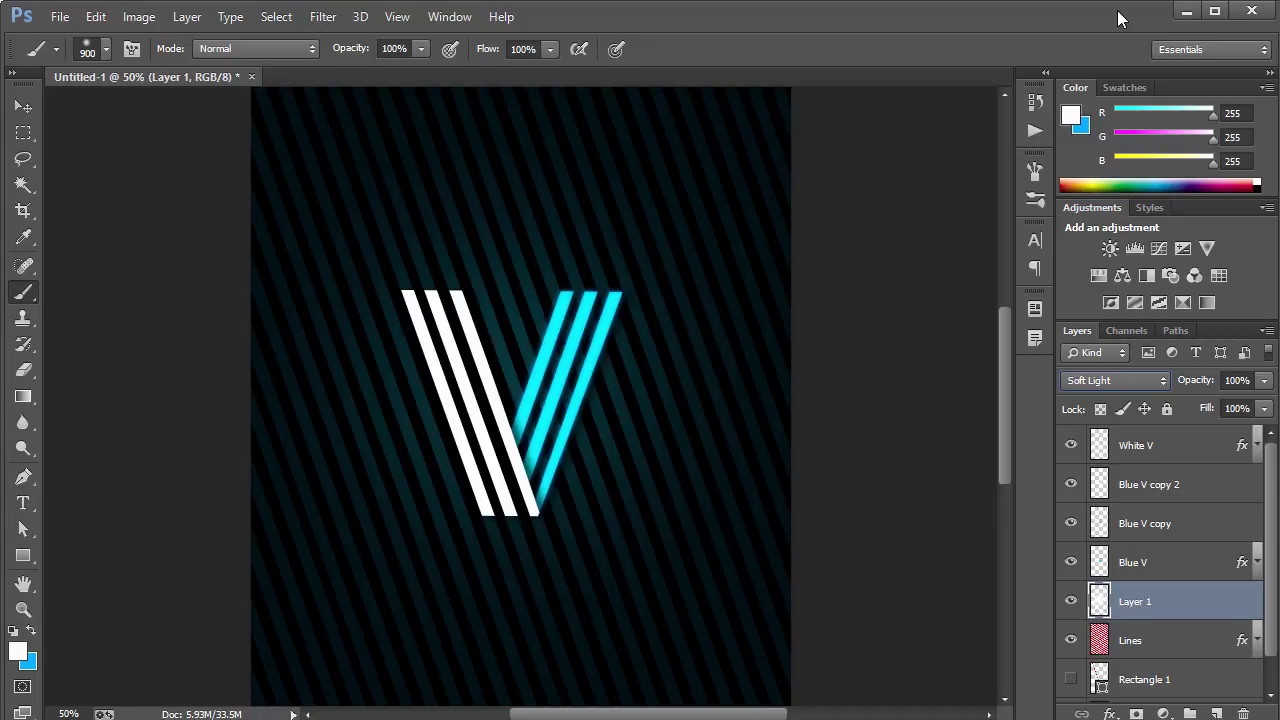
pyautogui.press('Down')
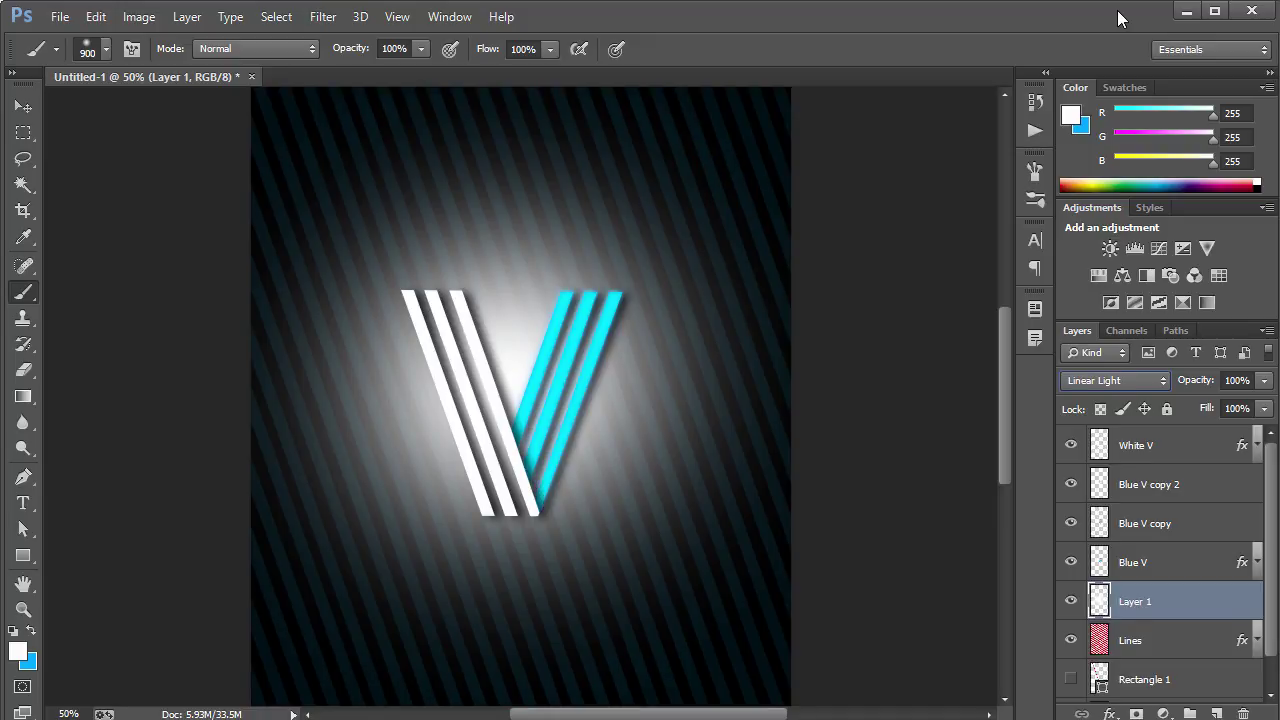
pyautogui.press('Up')
pyautogui.press('Up')
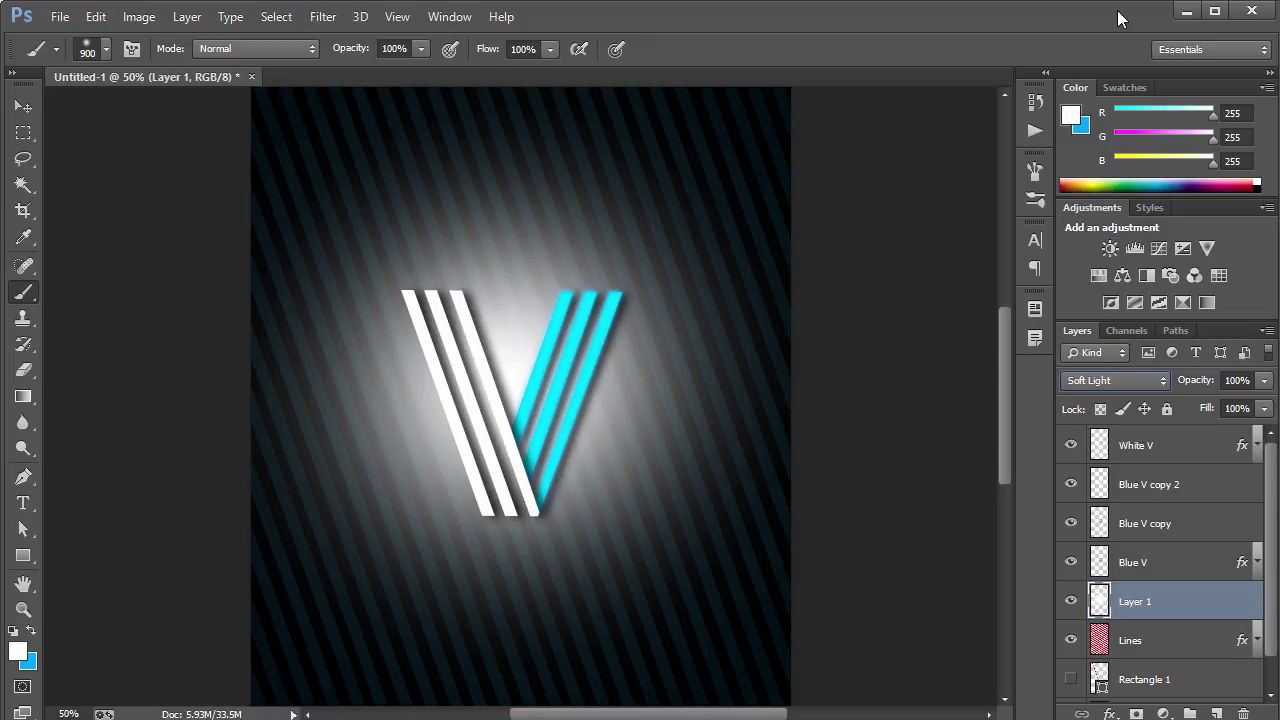
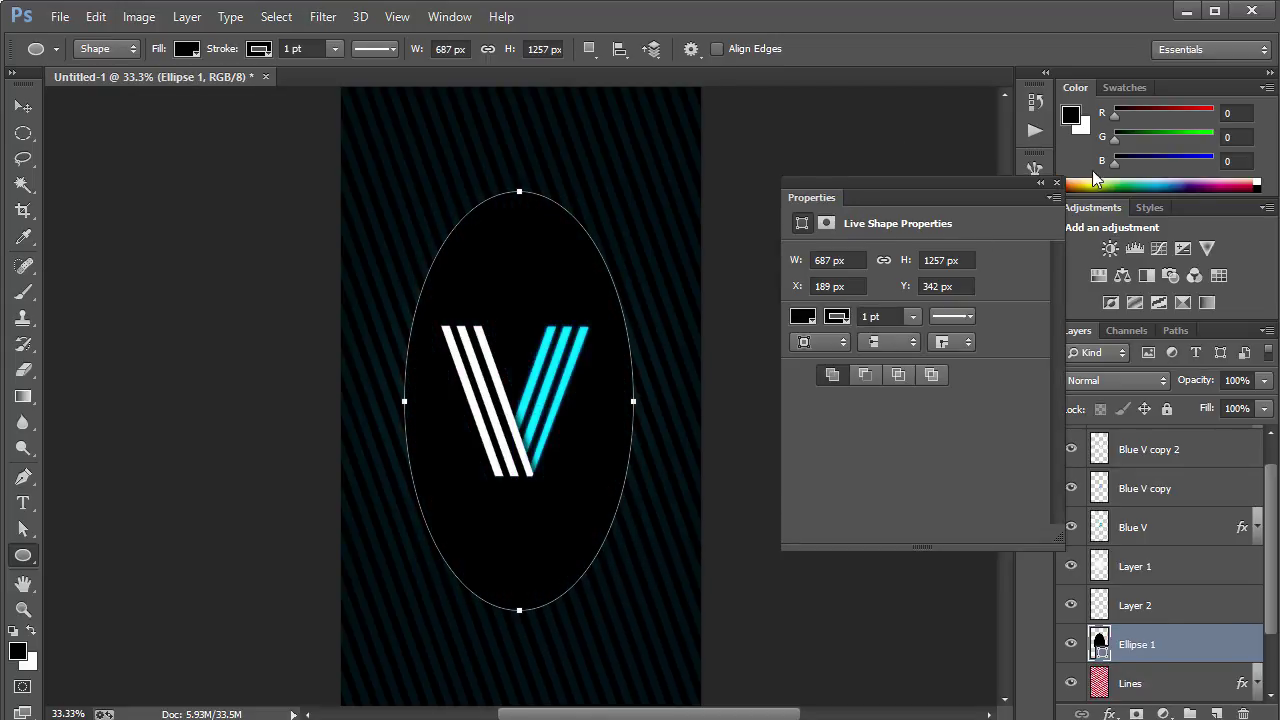
# Collapse the ellipse's live shape properties and switch to the Move tool
pyautogui.click(1041, 183)
pyautogui.click(23, 106)
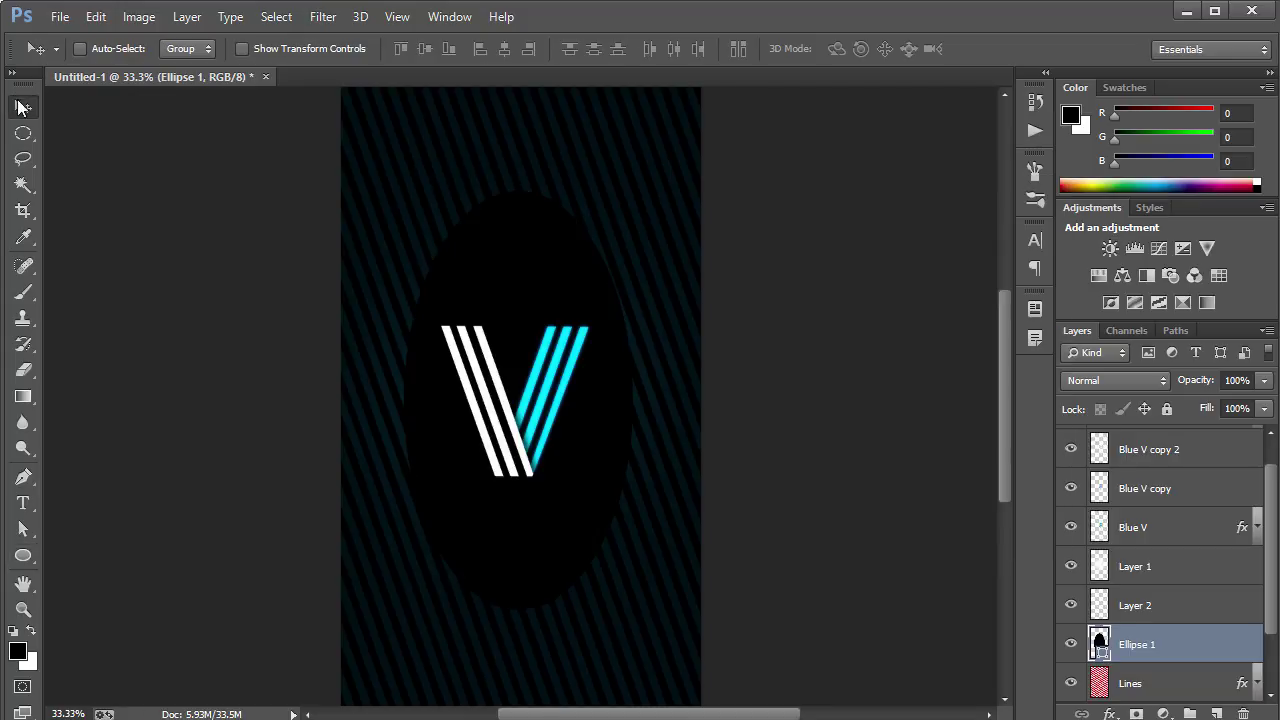
pyautogui.hotkey('ctrl', 't')
pyautogui.hotkey('ctrl', '-')
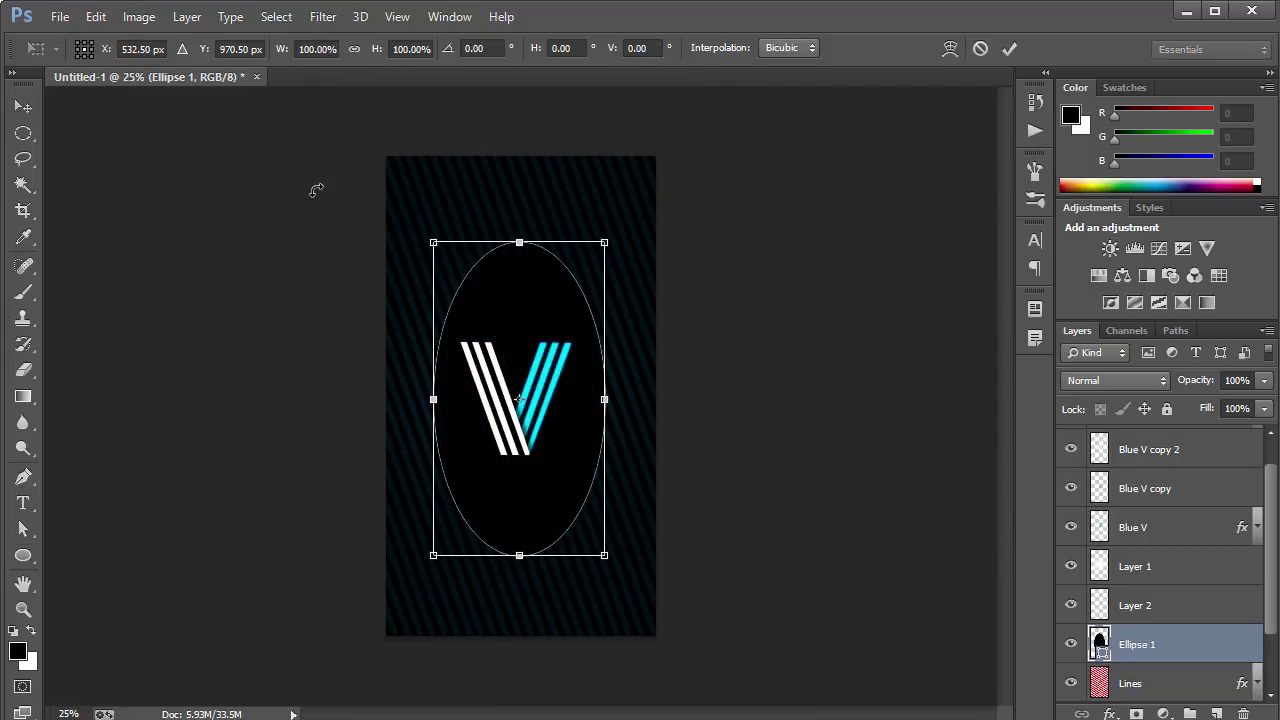
pyautogui.moveTo(612, 240); pyautogui.dragTo(709, 189)
pyautogui.press('Escape')
# Scale the black ellipse proportionally to about 149% and centre it vertically on the canvas
pyautogui.hotkey('ctrl', 't')
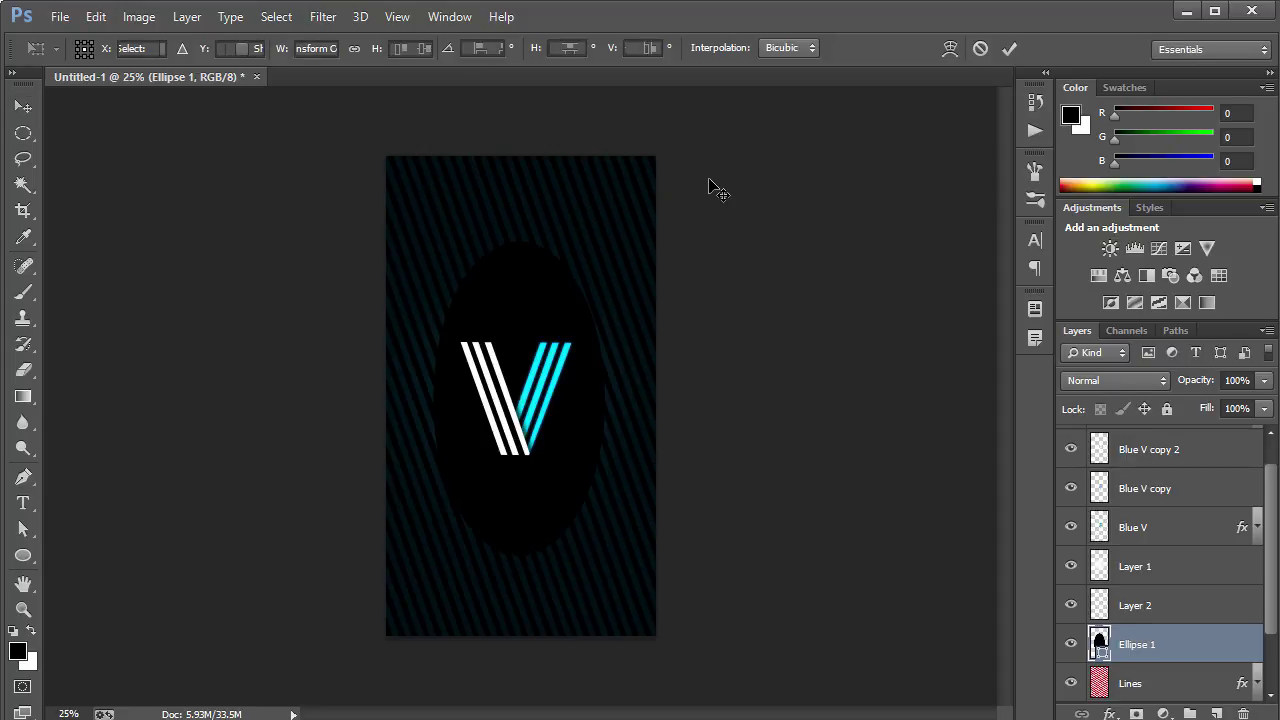
pyautogui.moveTo(610, 233); pyautogui.dragTo(689, 186)
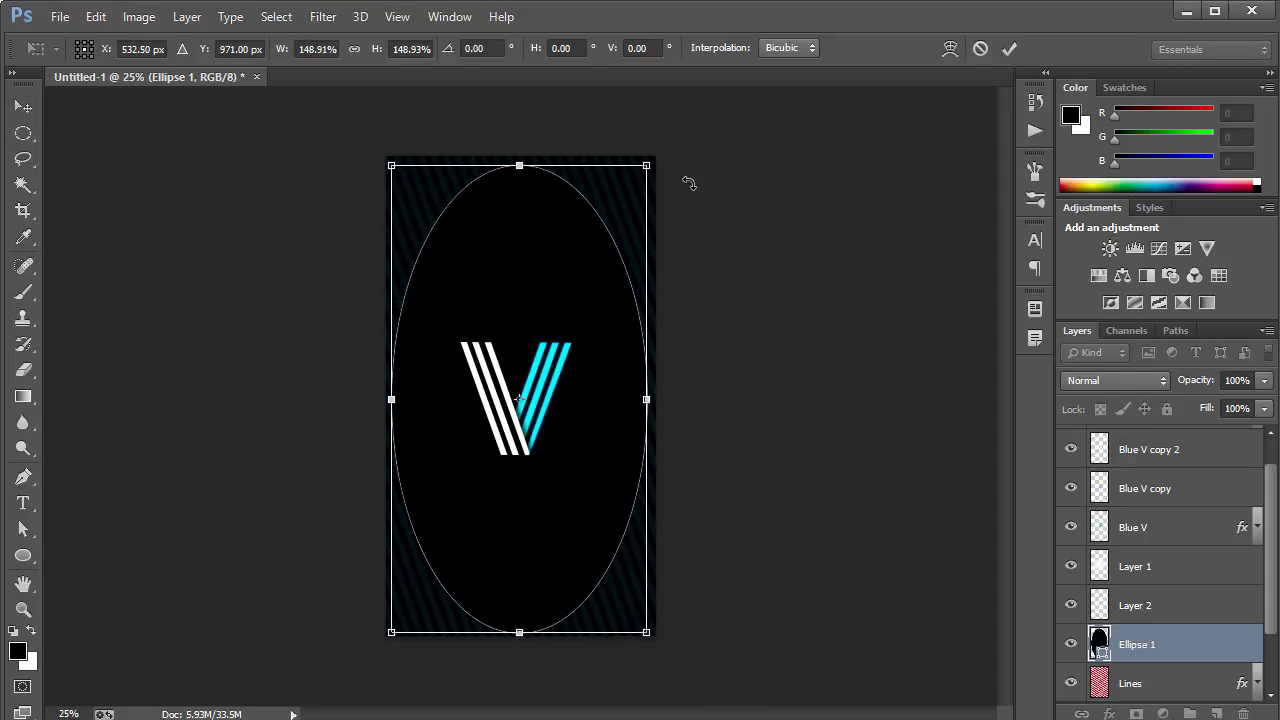
pyautogui.press('Return')
pyautogui.hotkey('ctrl', 'a')
pyautogui.click(424, 48)
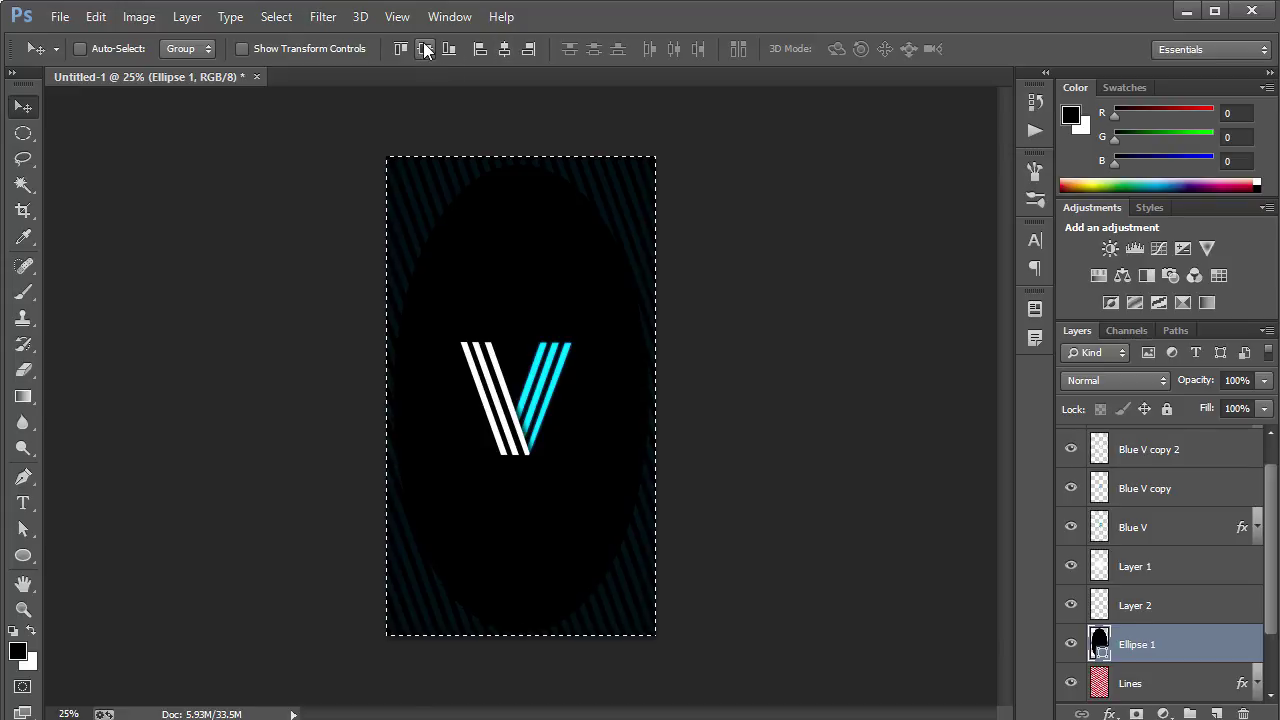
pyautogui.hotkey('ctrl', 'd')
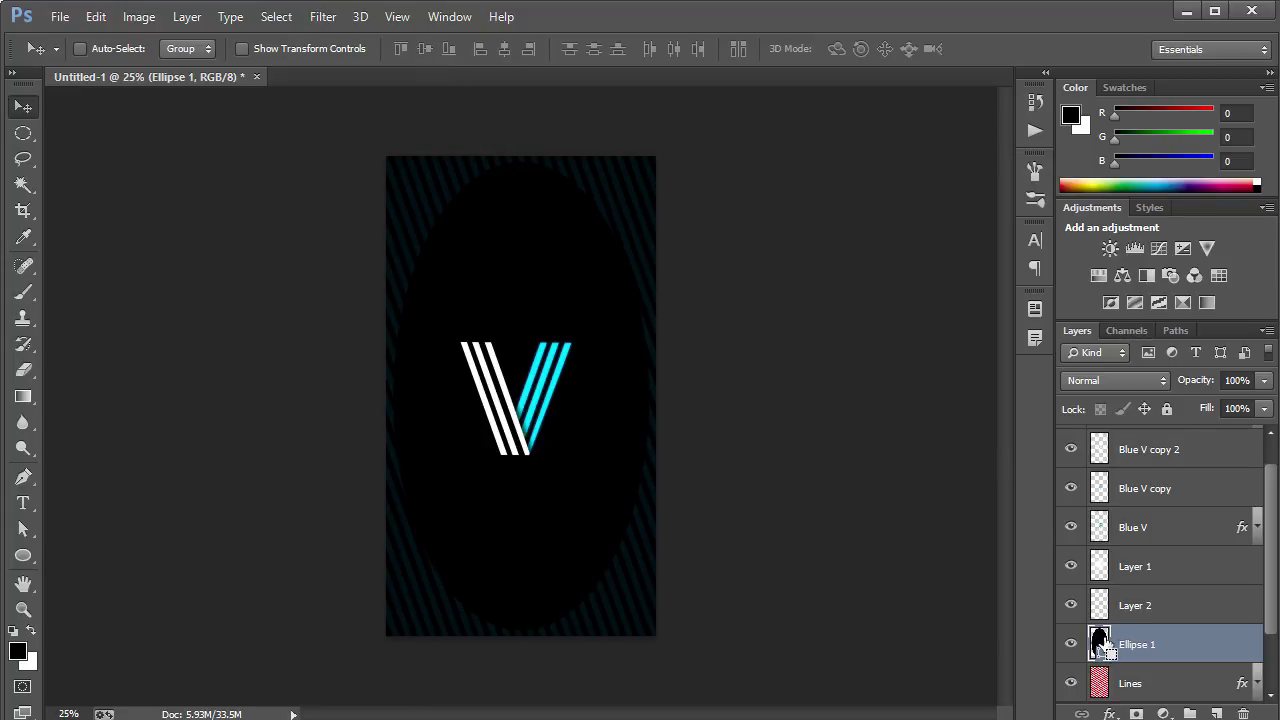
# Add a new layer directly above Ellipse 1 and fill the whole layer with black
pyautogui.keyDown('ctrl'); pyautogui.click(1101, 642); pyautogui.keyUp('ctrl')
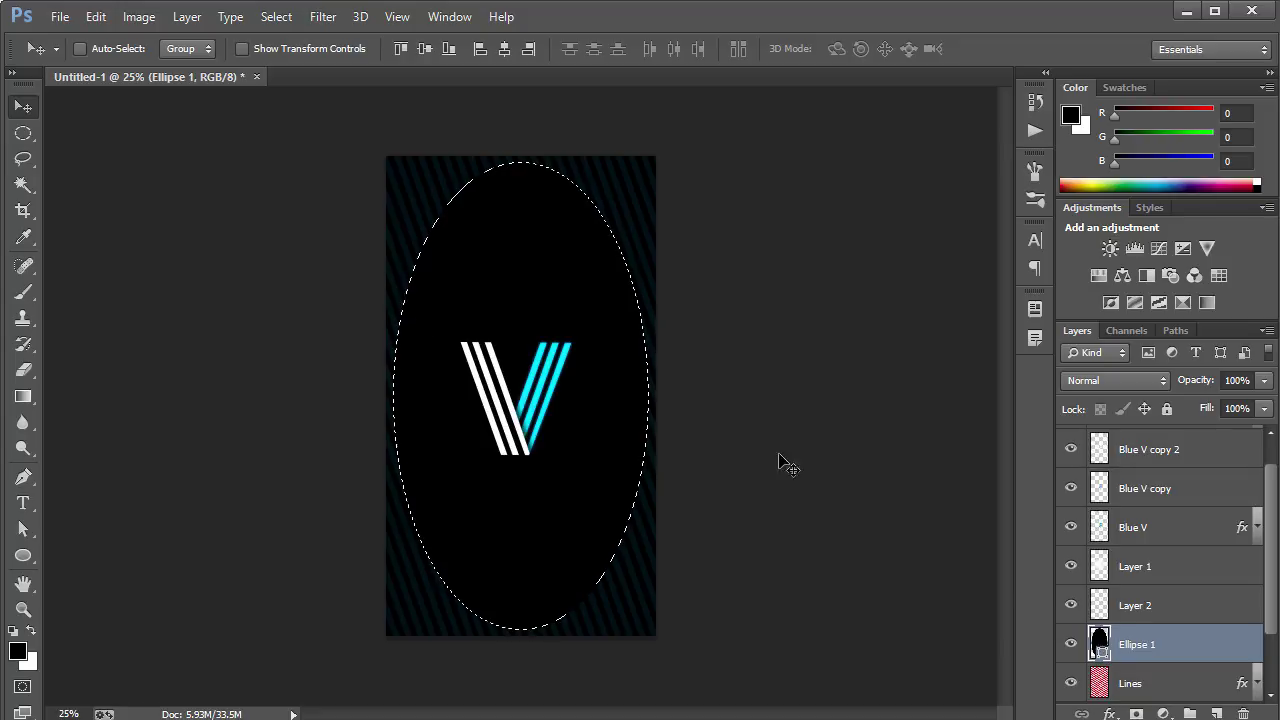
pyautogui.scroll(-1, 1120, 598)
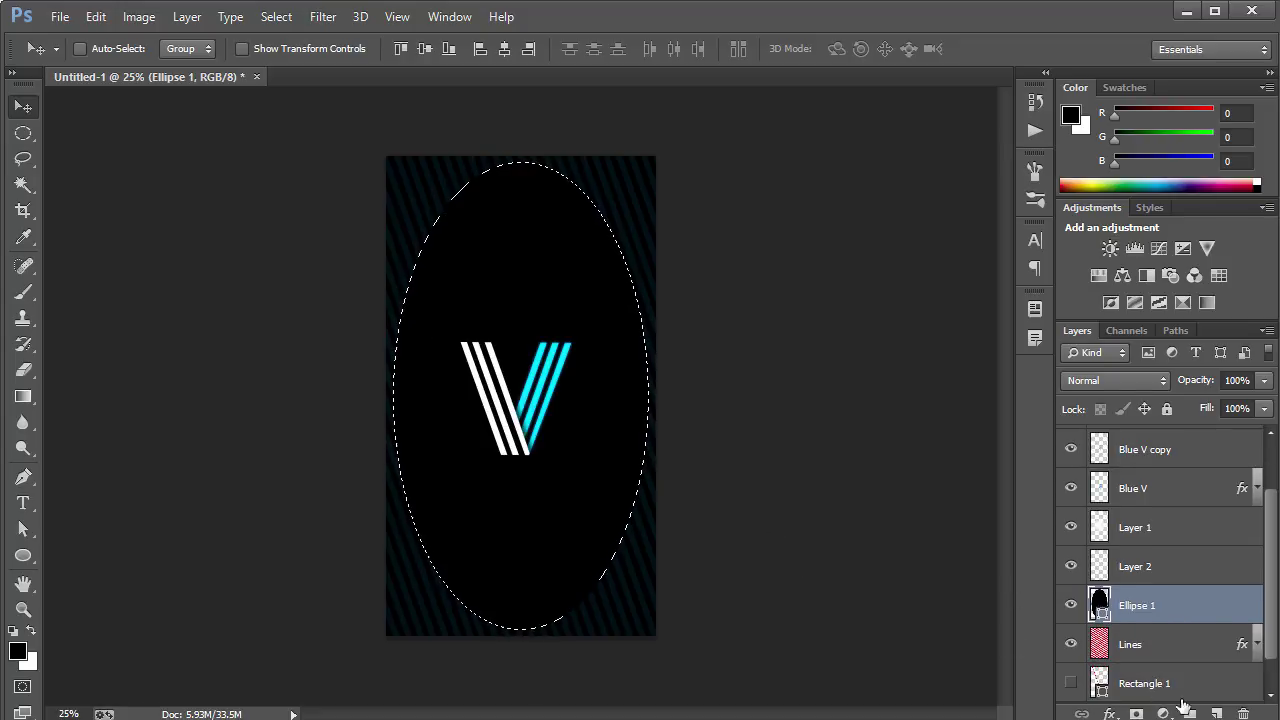
pyautogui.click(1216, 713)
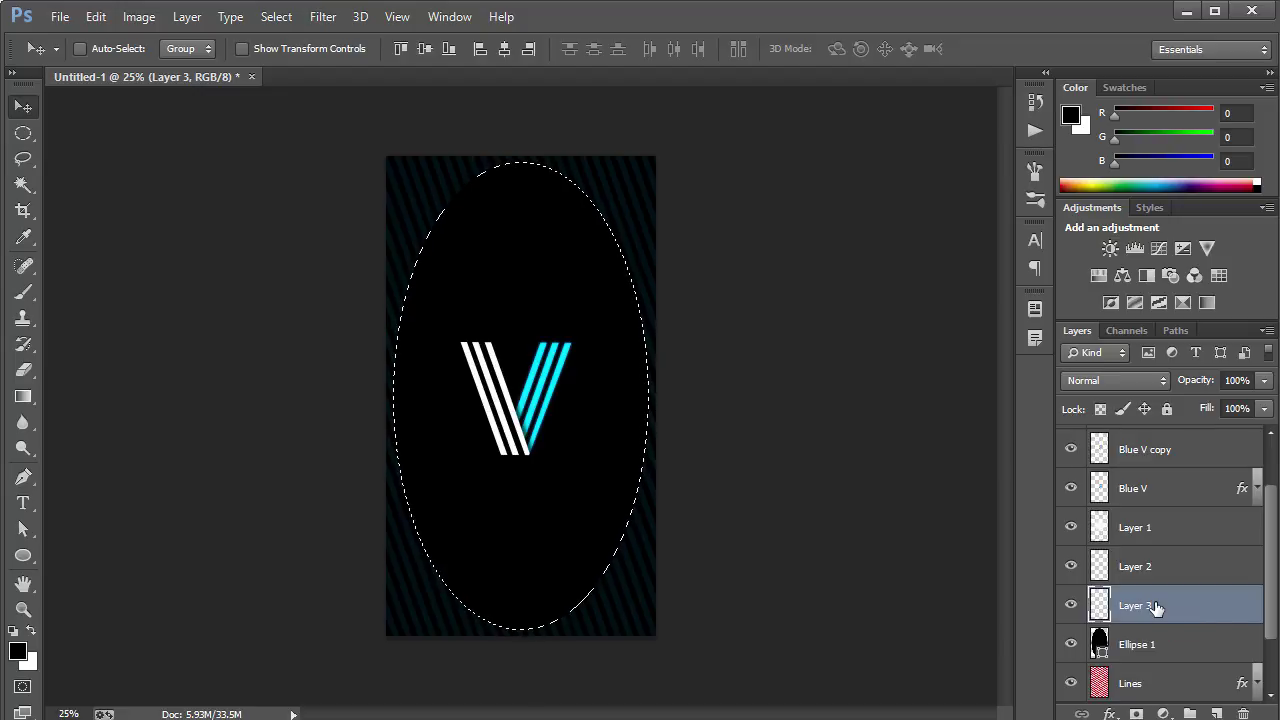
pyautogui.hotkey('alt', 'BackSpace')
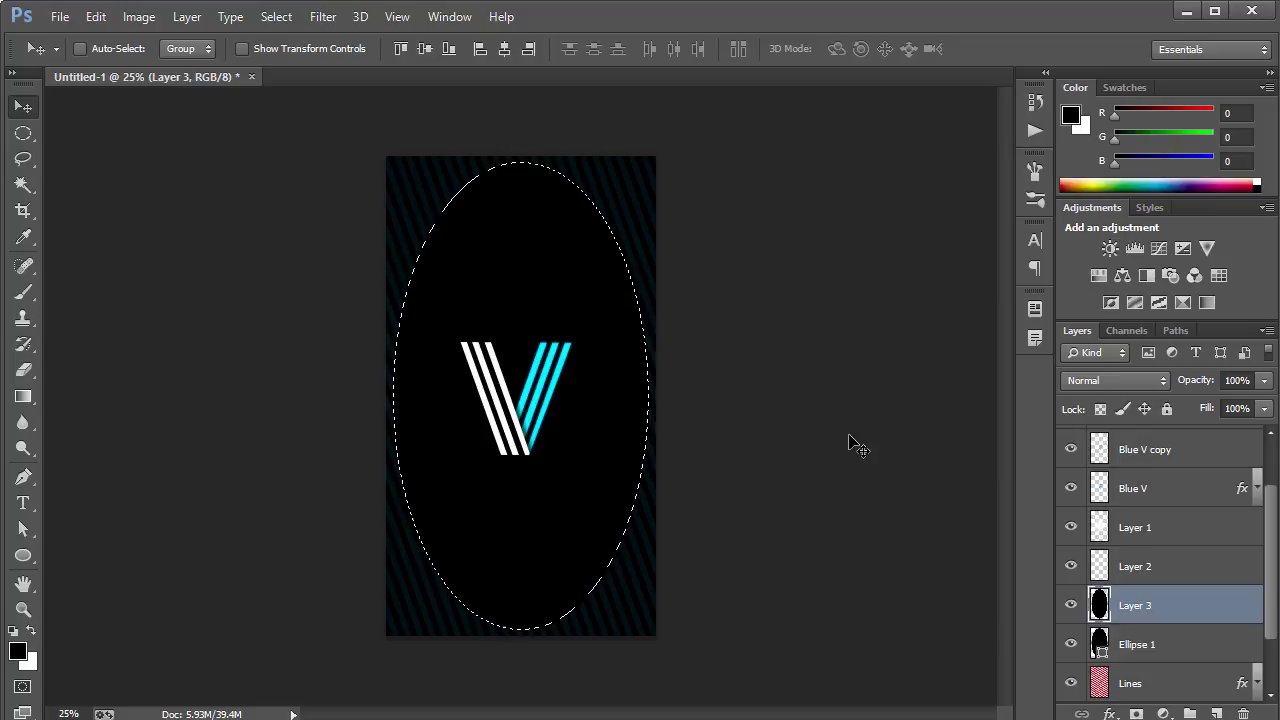
pyautogui.hotkey('ctrl', 'd')
pyautogui.hotkey('alt', 'BackSpace')
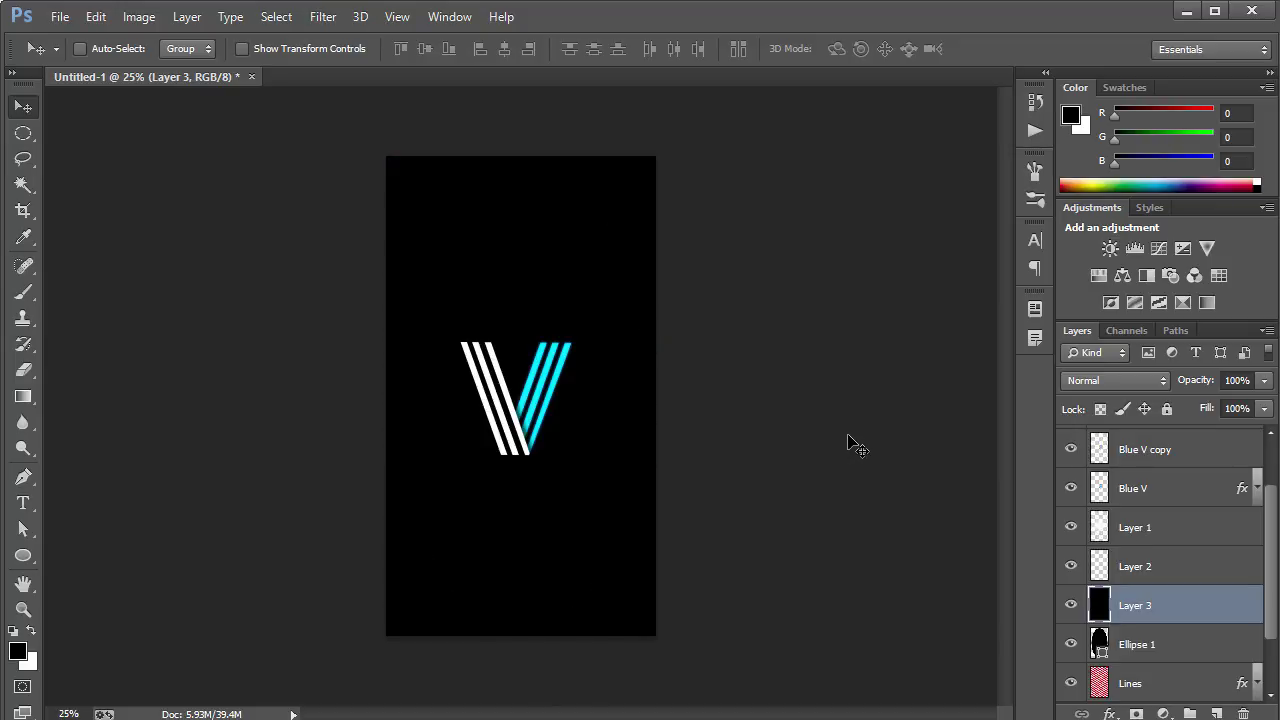
# Cut the Ellipse 1 shape out of the black Layer 3, hide Ellipse 1 and clear the selection
pyautogui.keyDown('ctrl'); pyautogui.click(1099, 641); pyautogui.keyUp('ctrl')
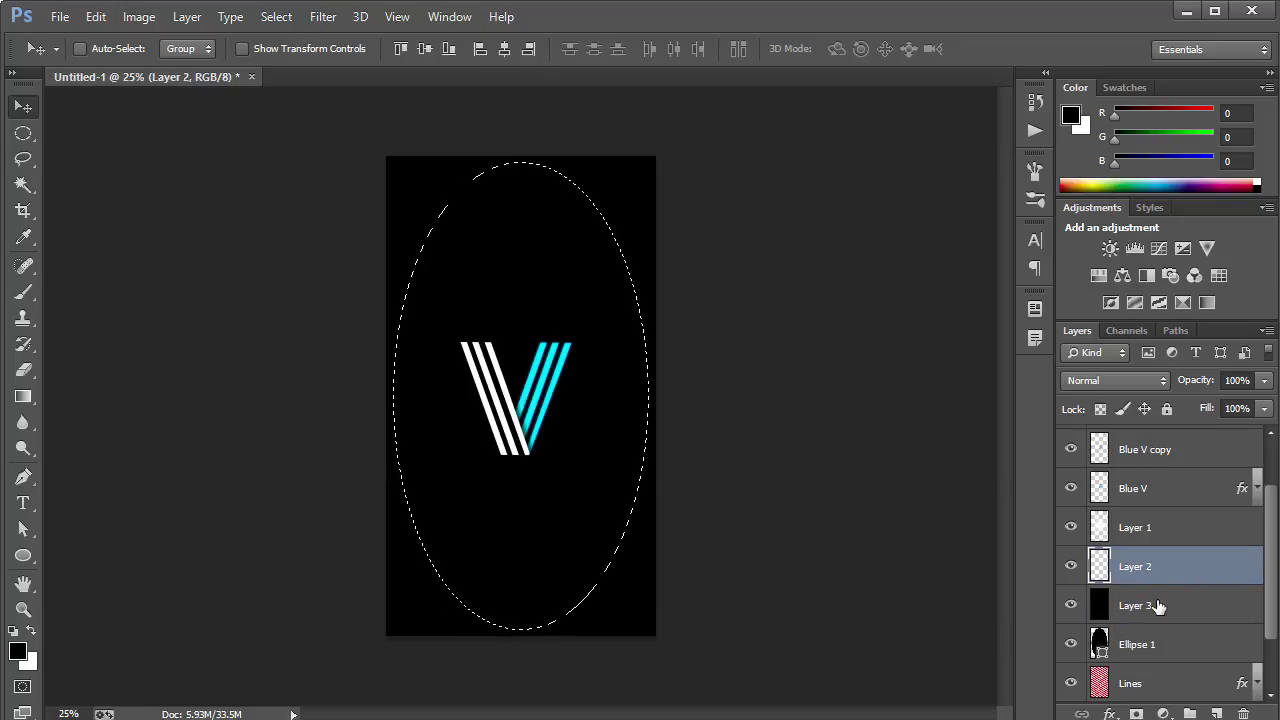
pyautogui.press('Delete')
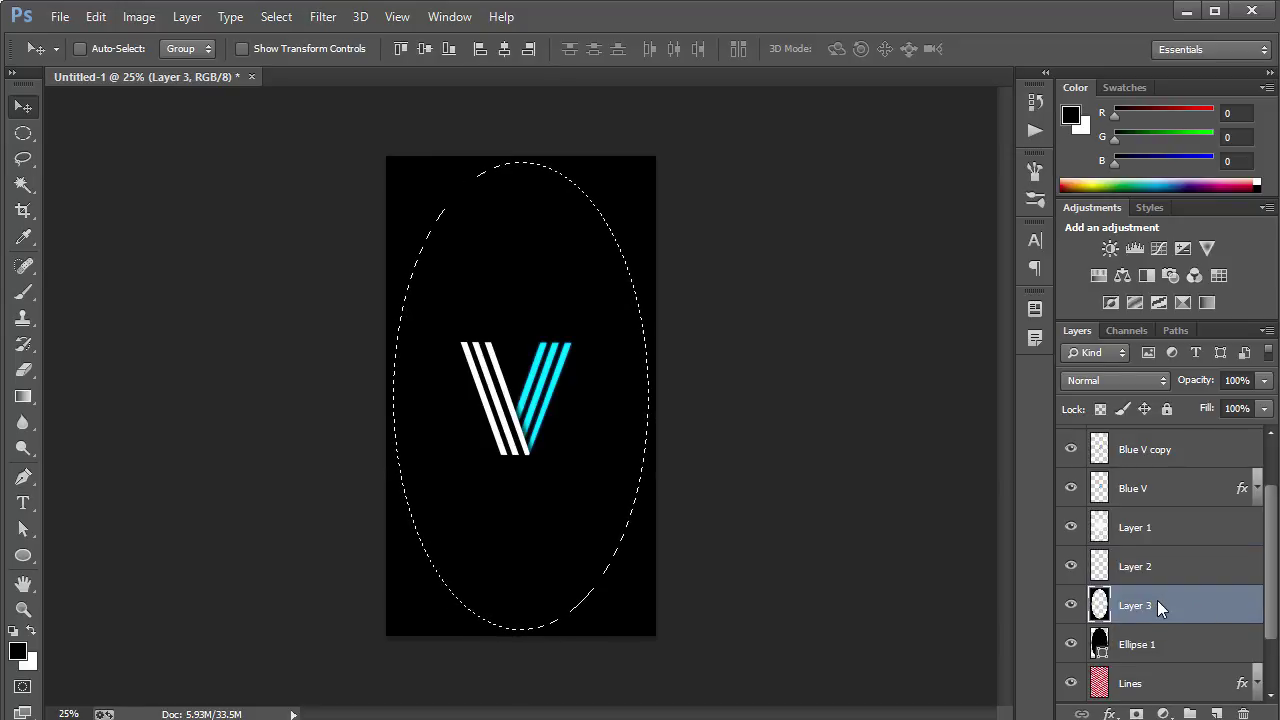
pyautogui.click(1071, 644)
pyautogui.hotkey('ctrl', 'd')
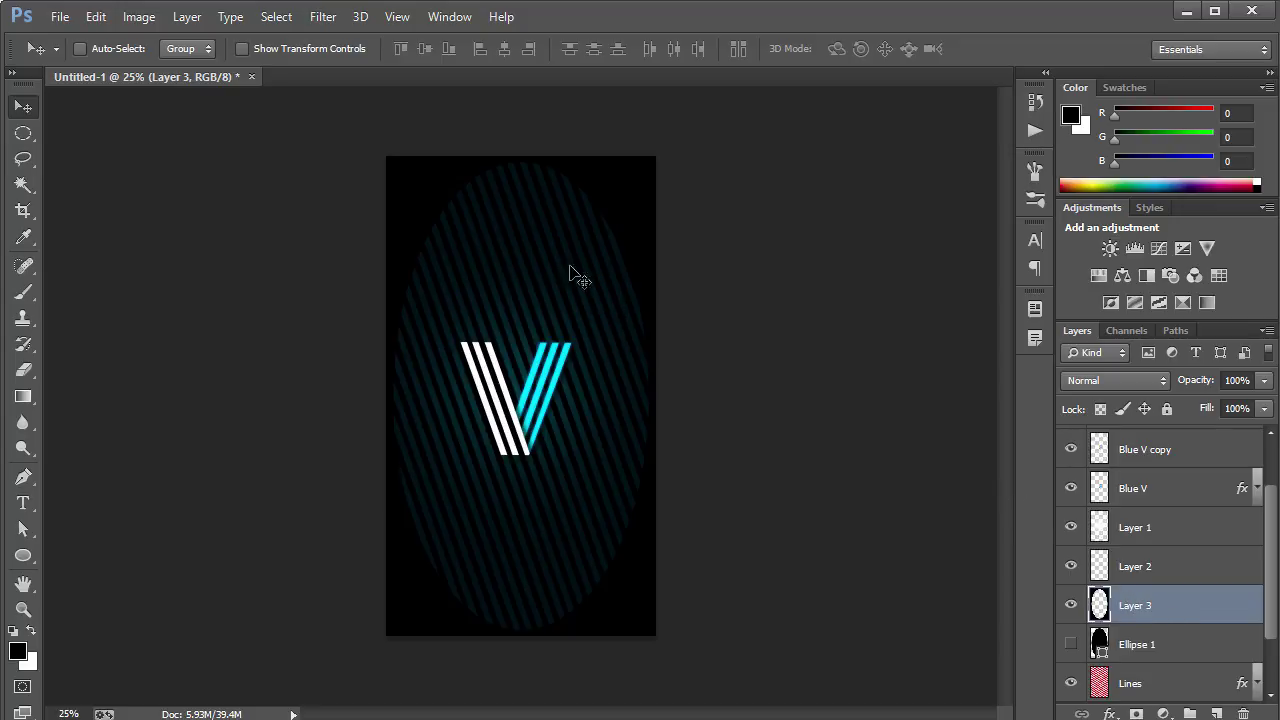
# Apply a Gaussian Blur with a 300 px radius to Layer 3
pyautogui.click(323, 17)
pyautogui.moveTo(383, 240)
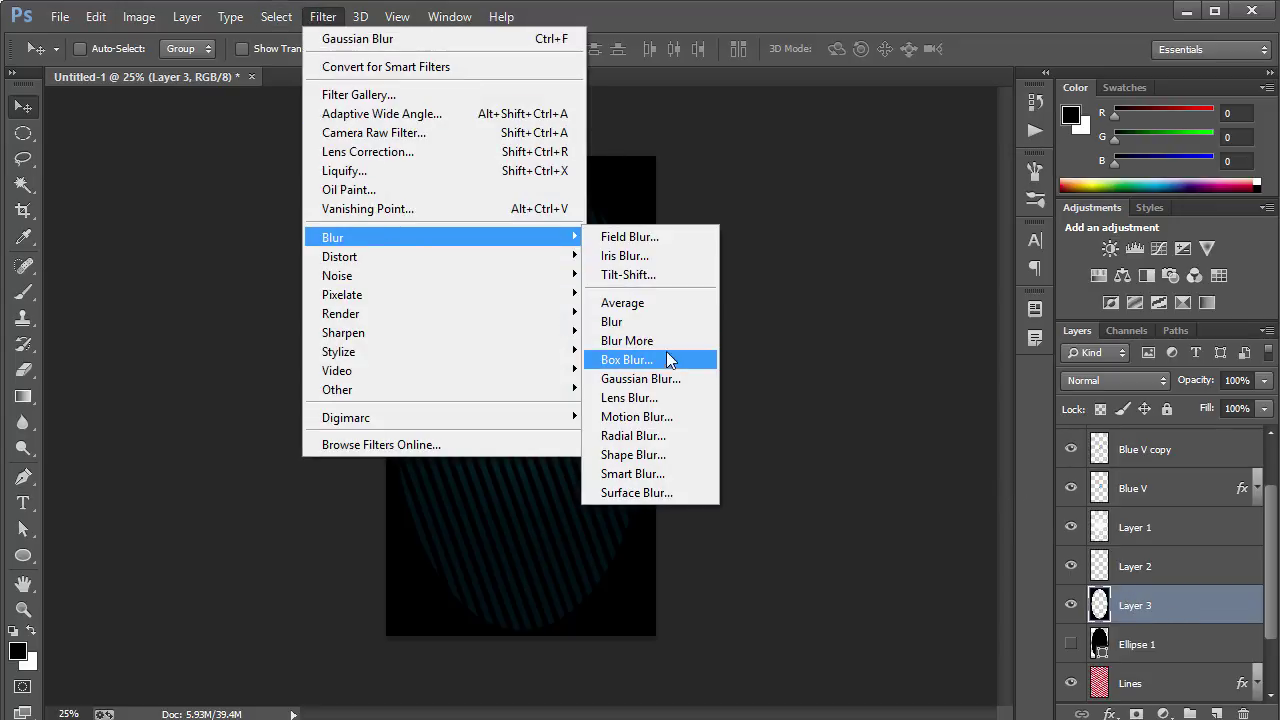
pyautogui.click(660, 378)
pyautogui.doubleClick(1041, 412)
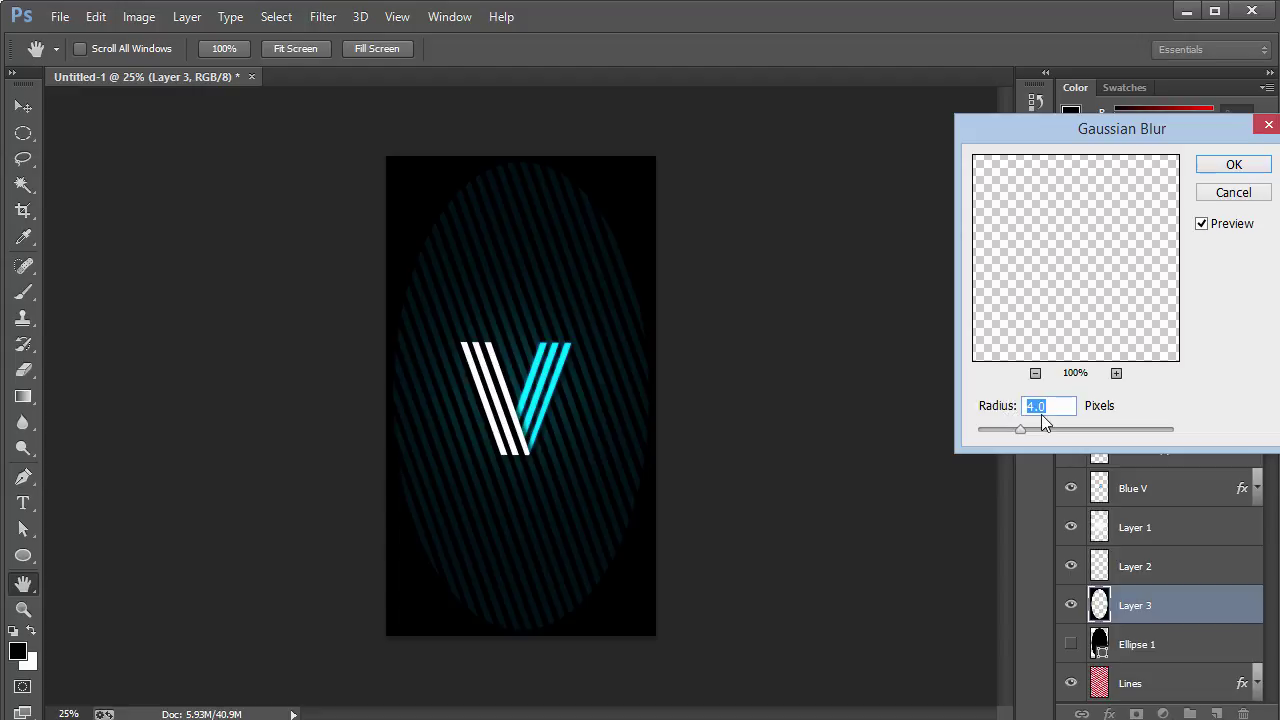
pyautogui.moveTo(1062, 427); pyautogui.dragTo(1247, 433)
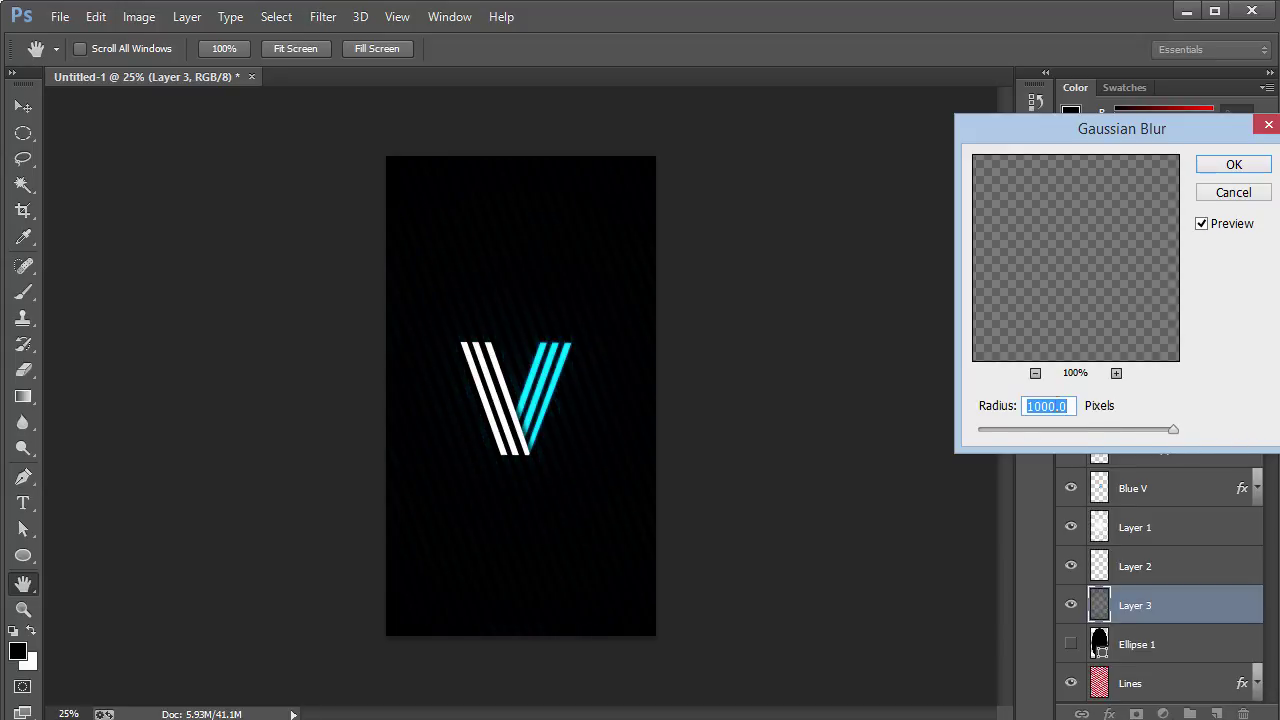
pyautogui.write('500')
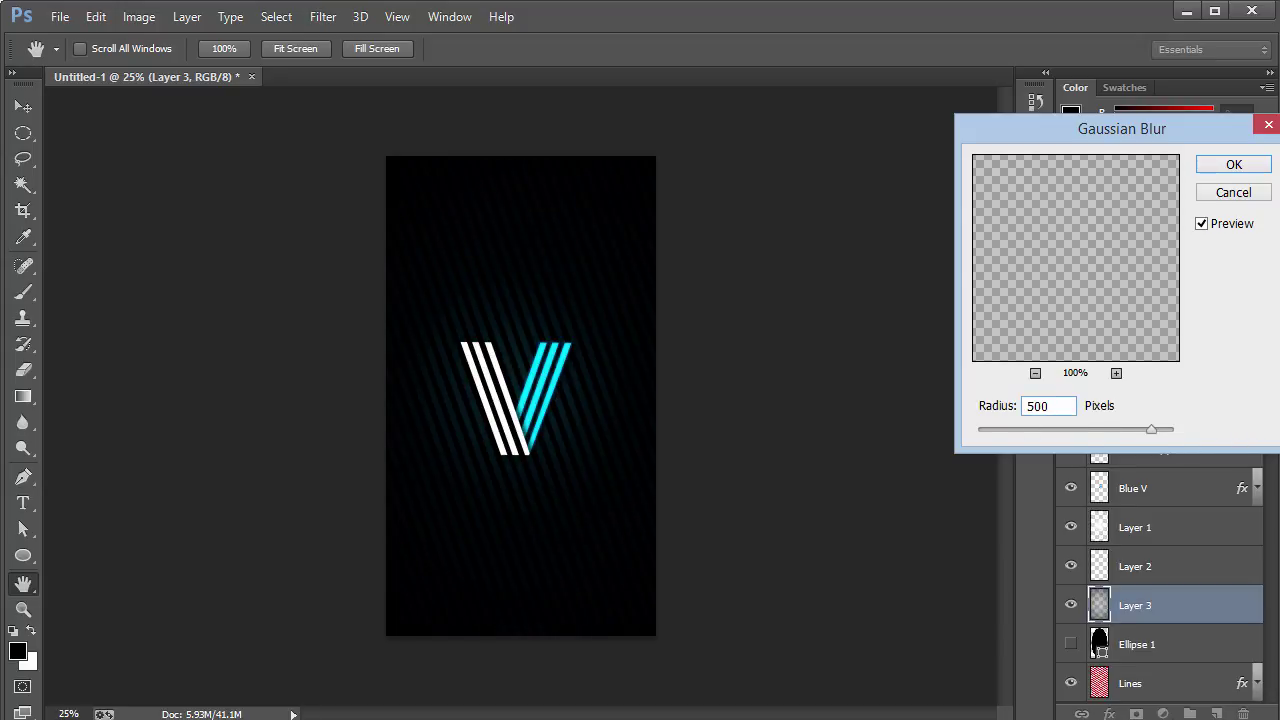
pyautogui.press('BackSpace')
pyautogui.press('BackSpace')
pyautogui.press('BackSpace')
pyautogui.write('300')
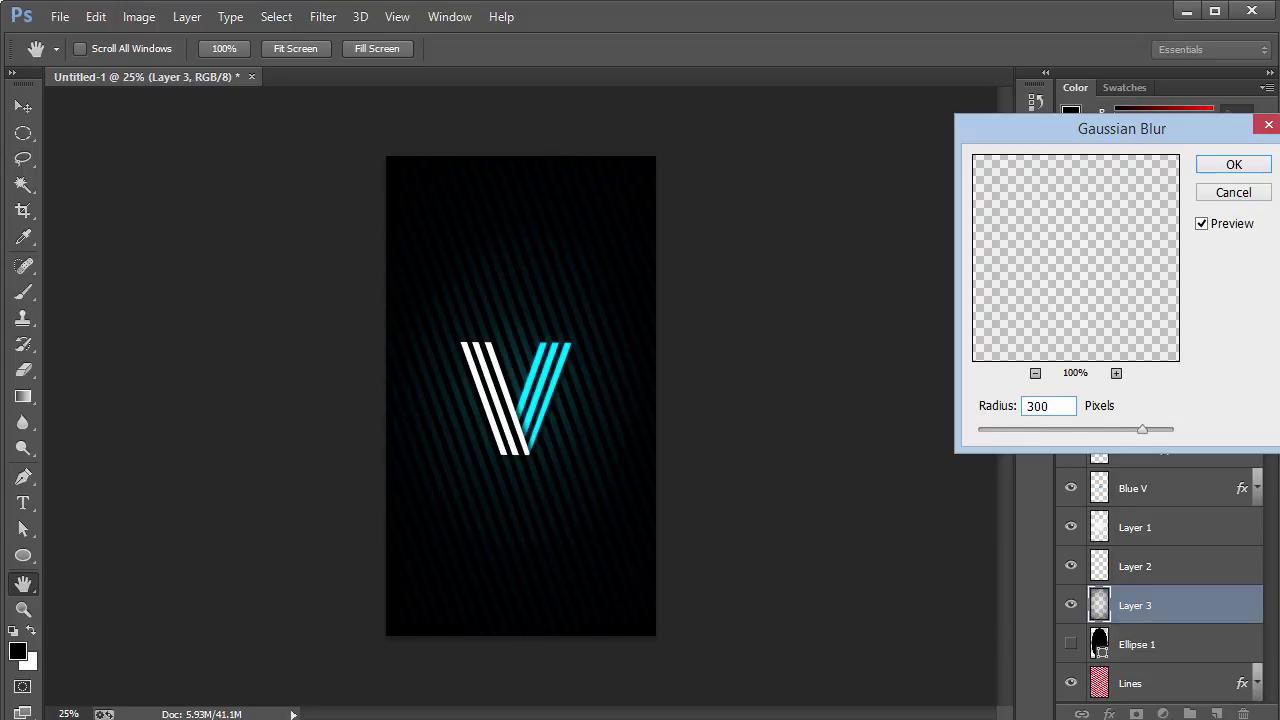
pyautogui.press('Return')
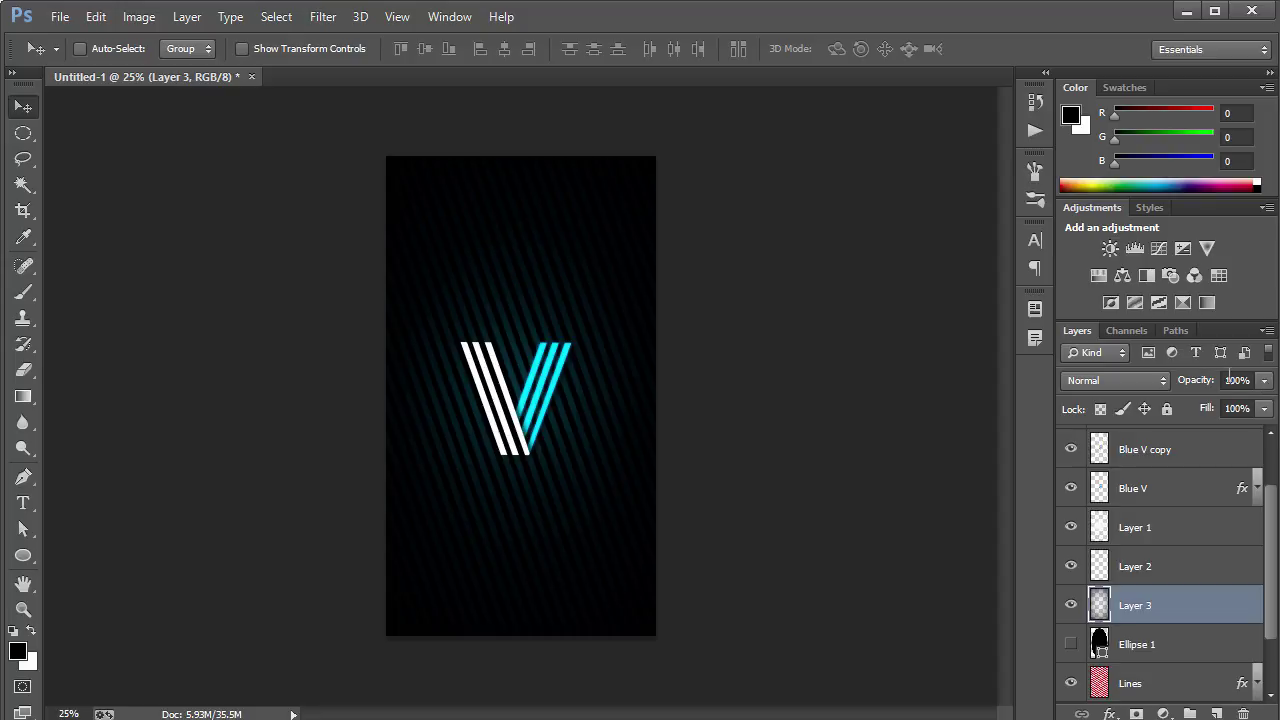
# Set Layer 3's opacity to 75% and fit the canvas in the window
pyautogui.click(1201, 382)
pyautogui.write('60')
pyautogui.hotkey('ctrl', '0')
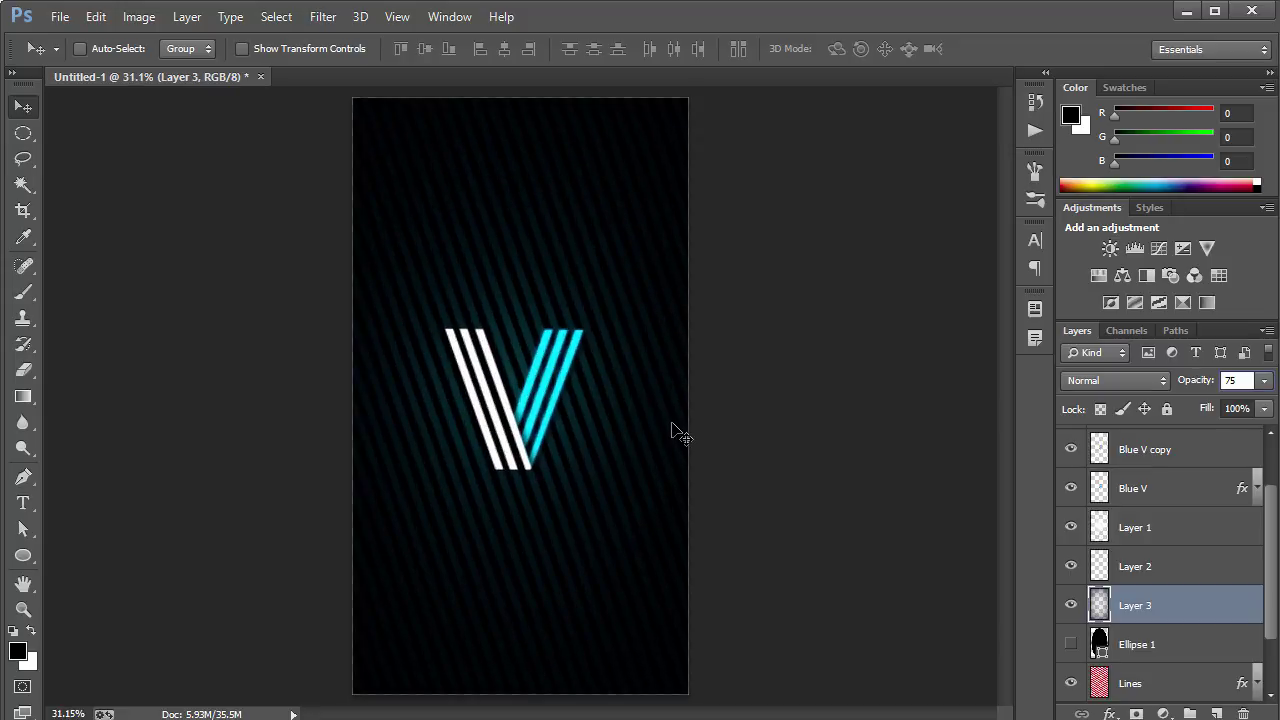
pyautogui.press('Return')
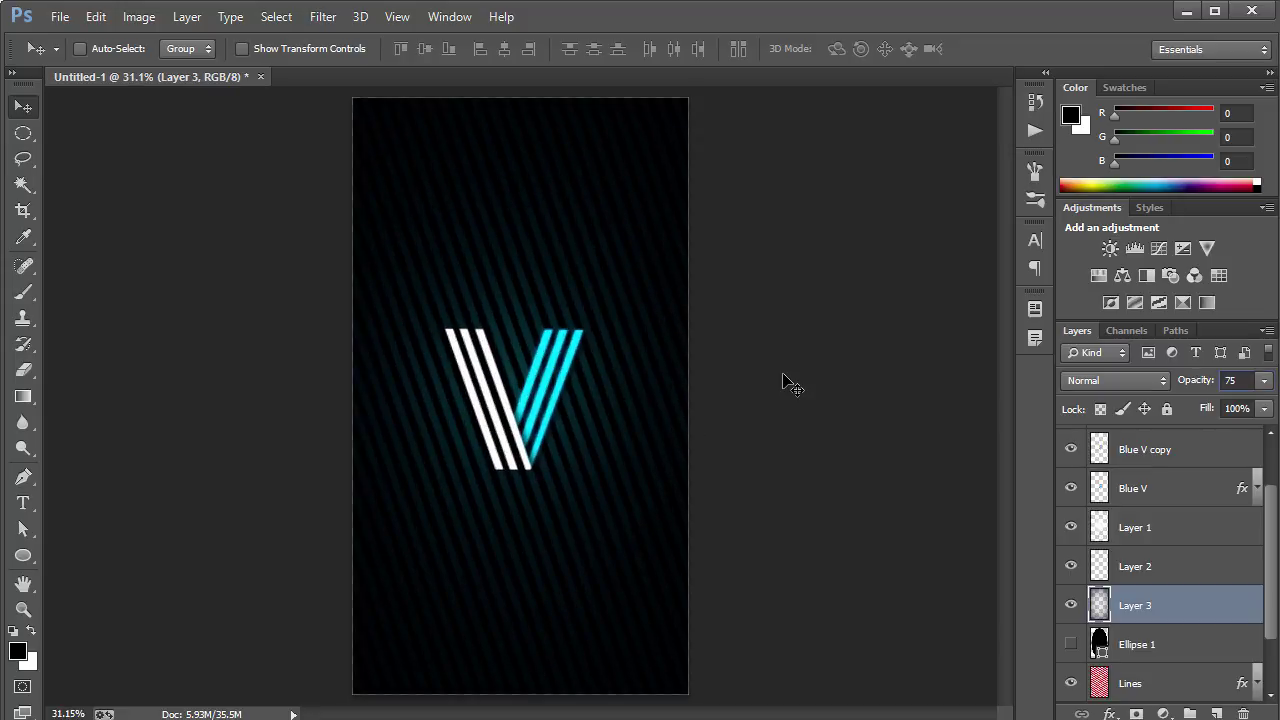
# Duplicate the white glow on Layer 1 and stretch the copy vertically with Free Transform
pyautogui.click(1185, 524)
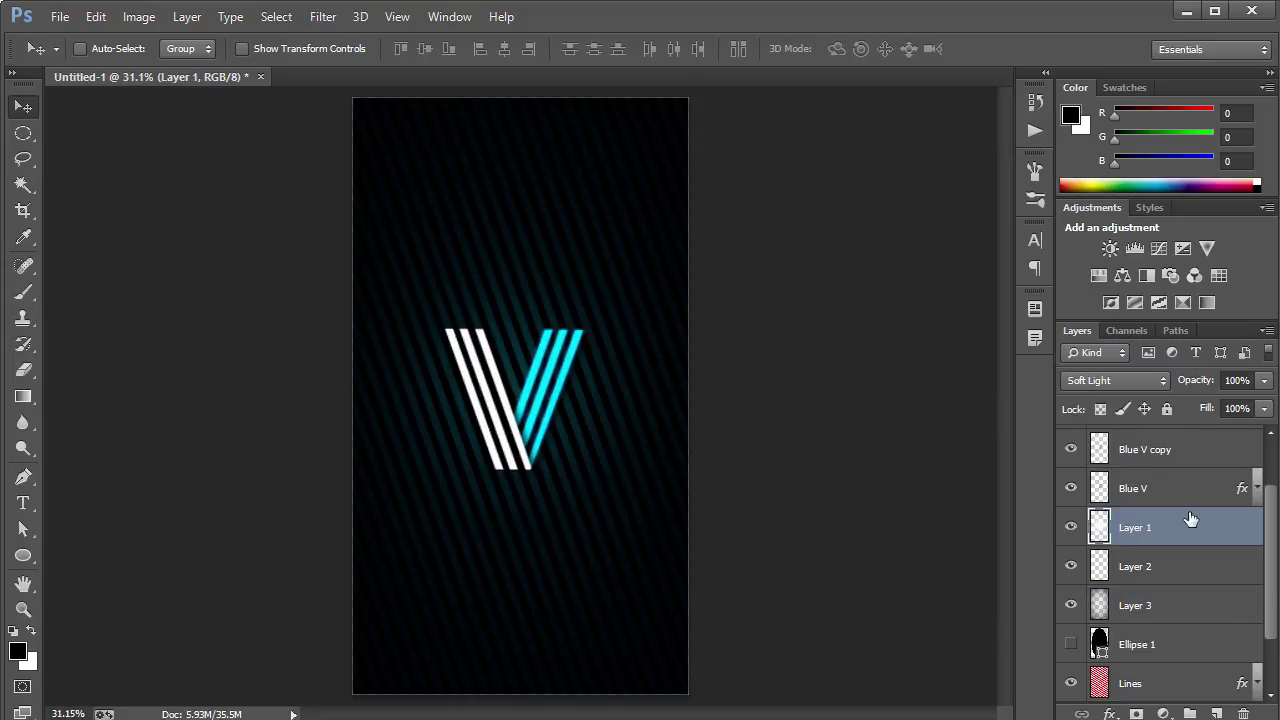
pyautogui.hotkey('ctrl', 'j')
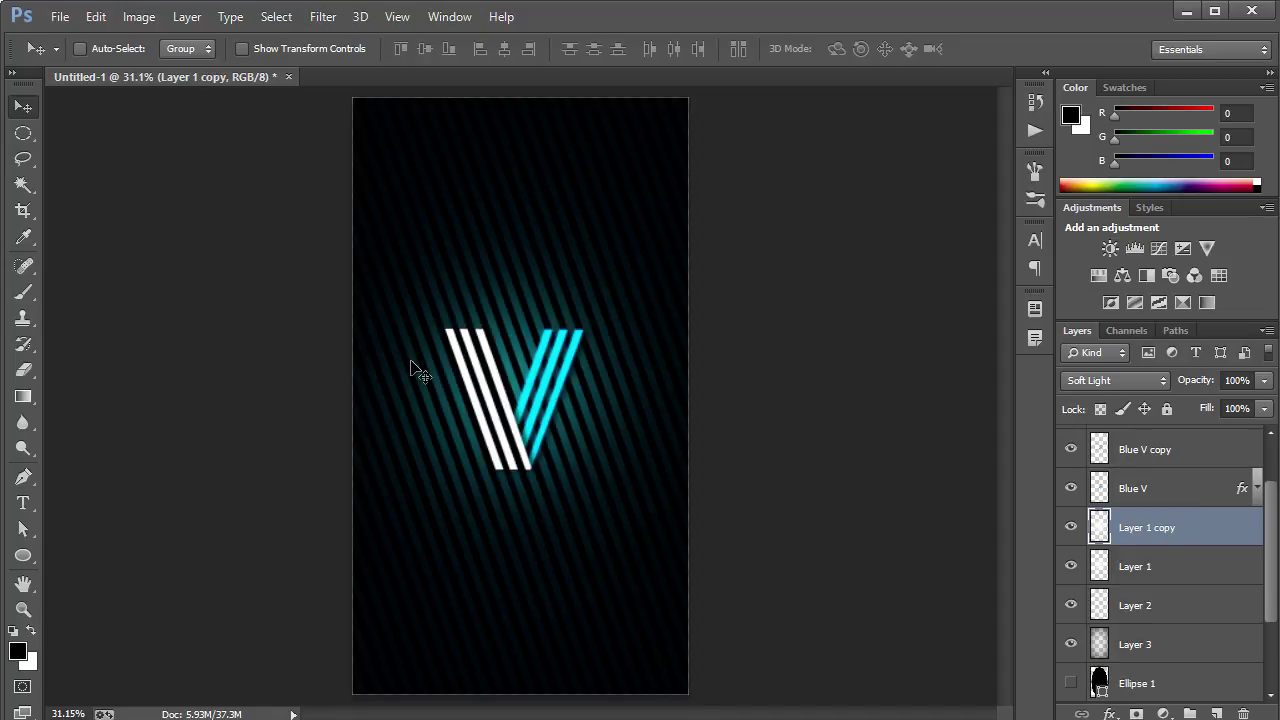
pyautogui.click(1204, 381)
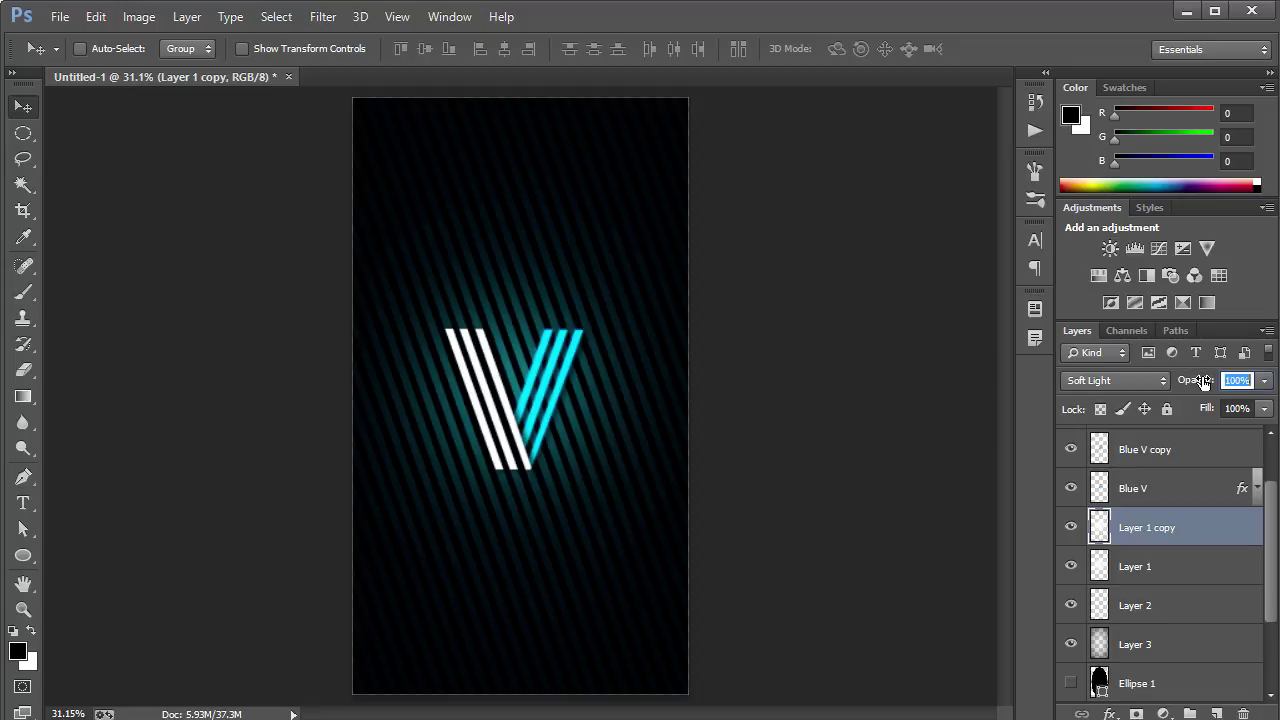
pyautogui.hotkey('ctrl', 't')
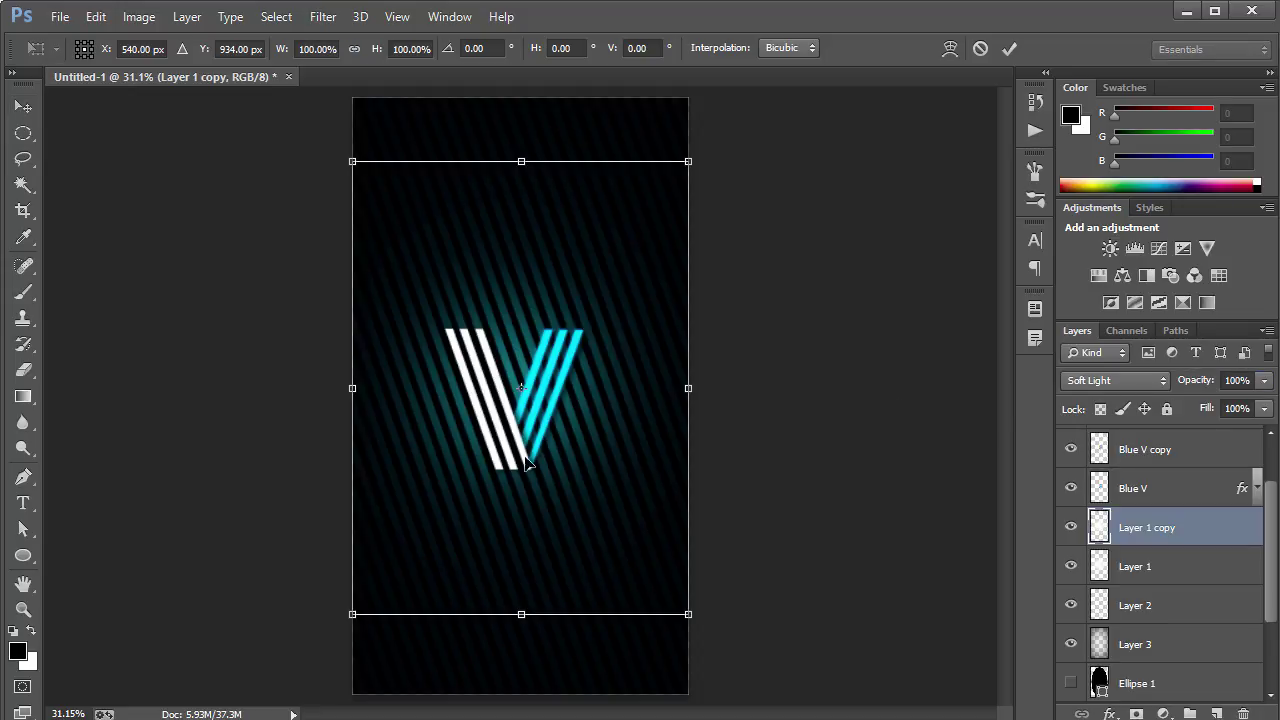
pyautogui.moveTo(521, 614); pyautogui.dragTo(521, 716)
pyautogui.press('Return')
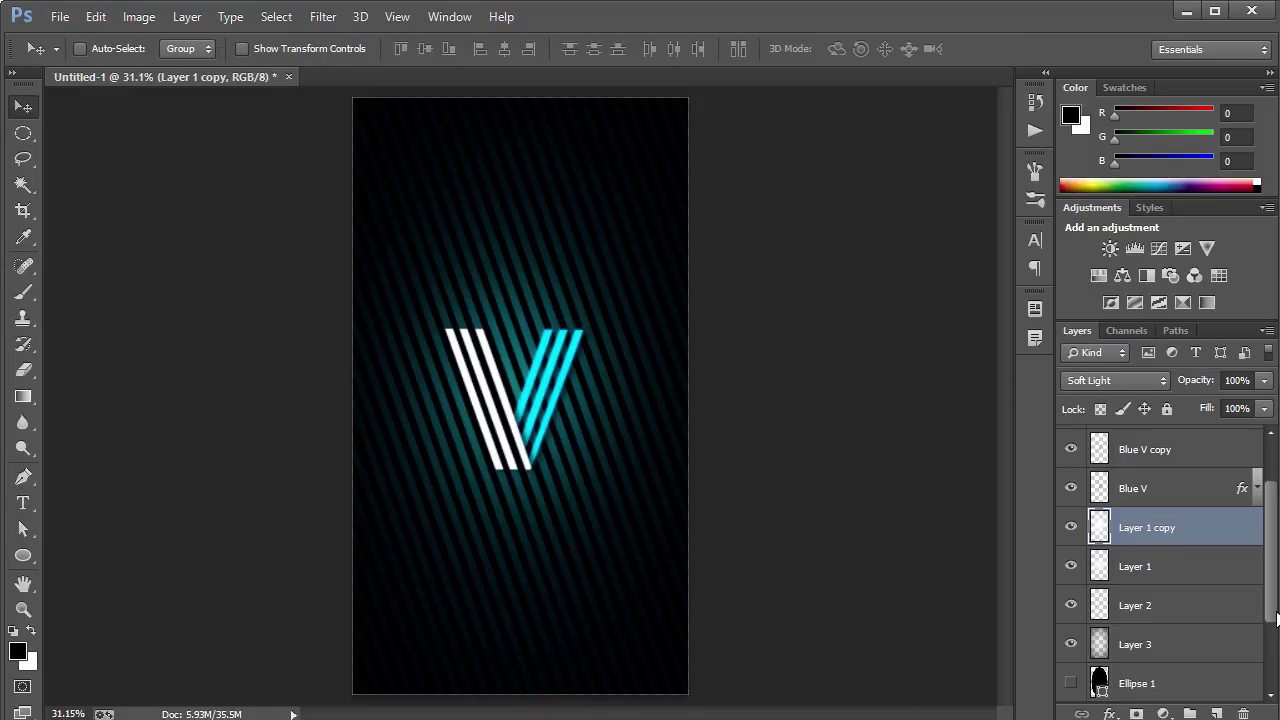
# Select Layer 1 copy's opacity value for editing
pyautogui.click(1200, 385)
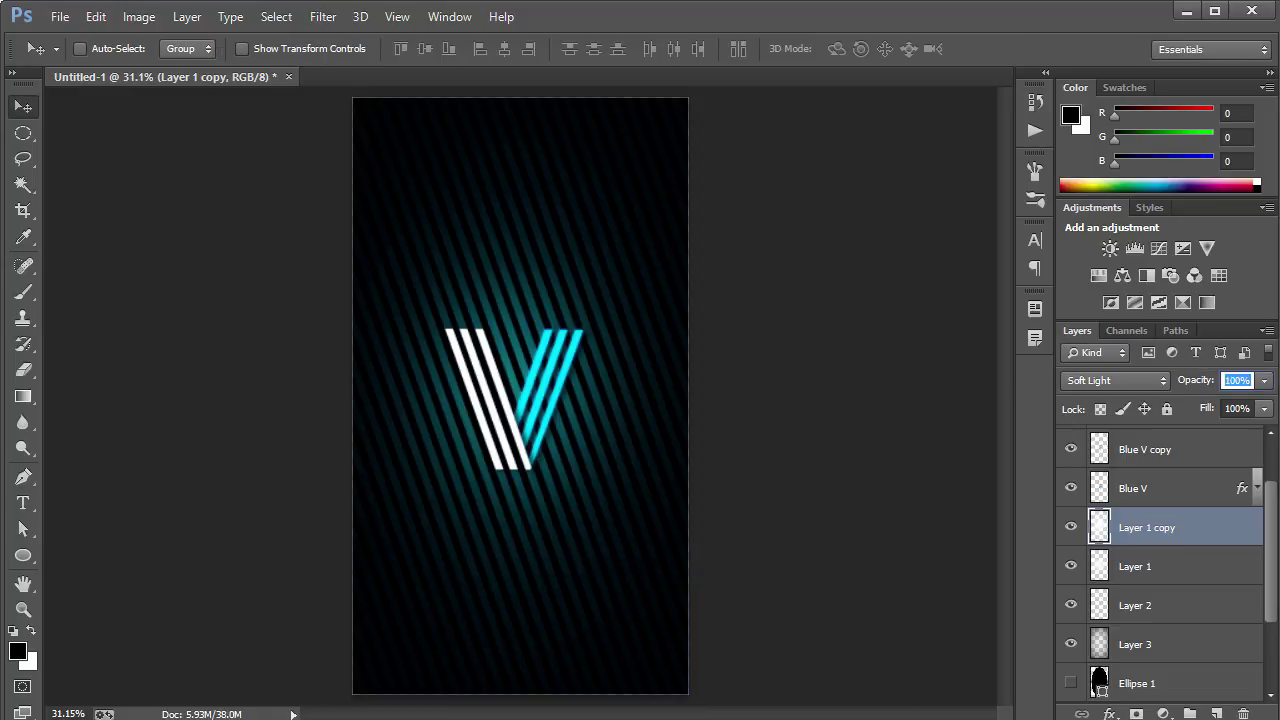